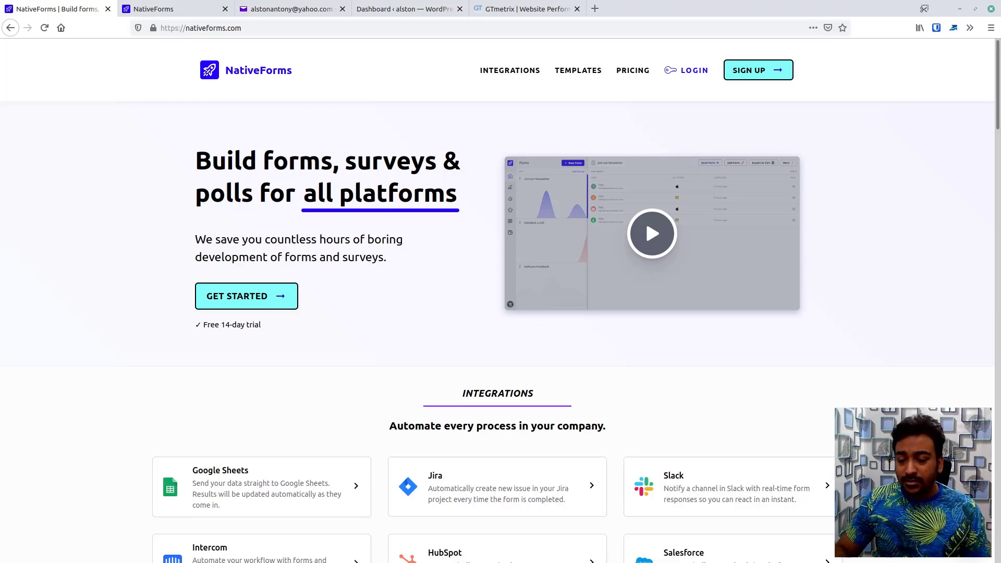
Close the NativeForms homepage tab and create a new forms folder named saaspirate.
left_click(109, 10)
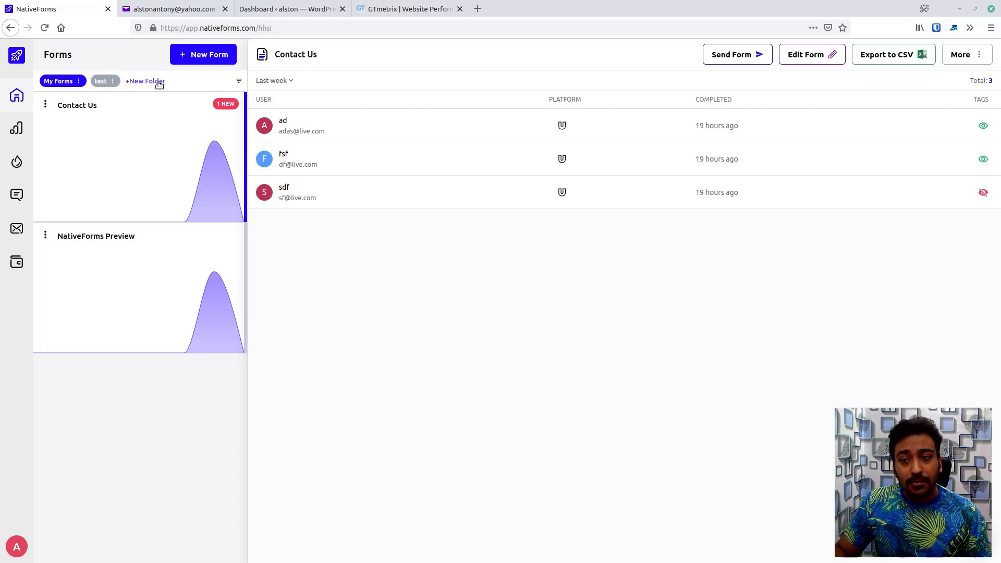
left_click(103, 82)
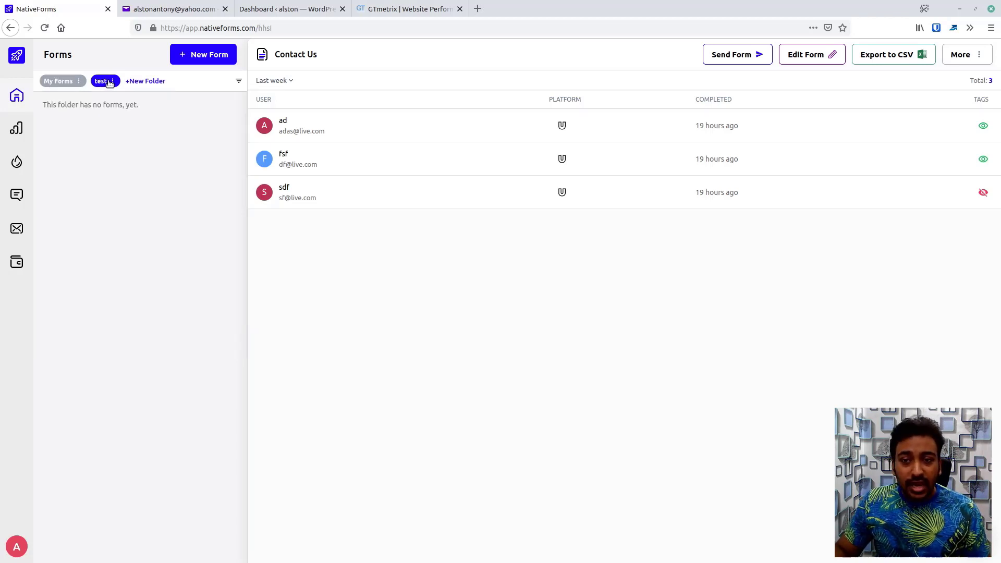
left_click(133, 81)
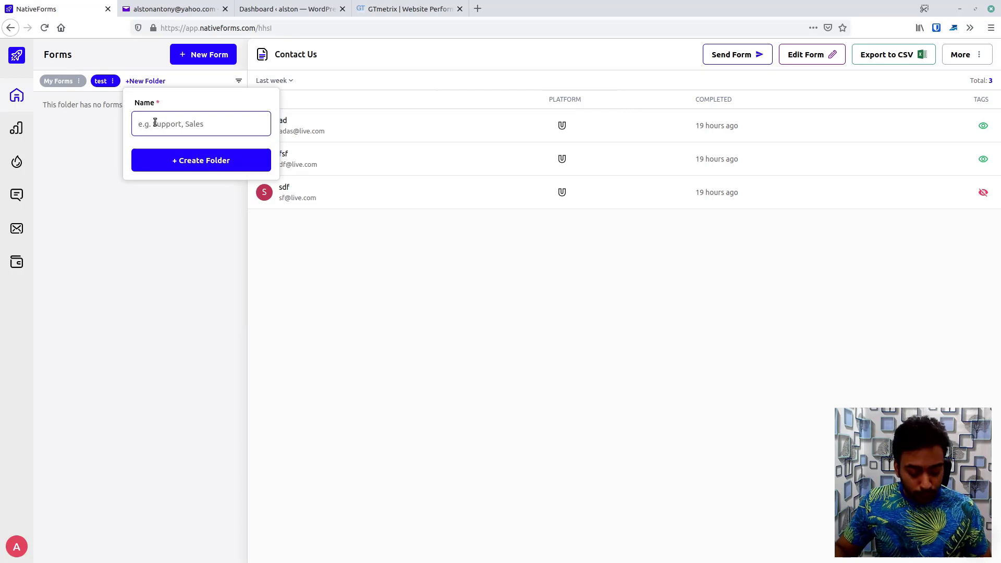
type("saaspirate")
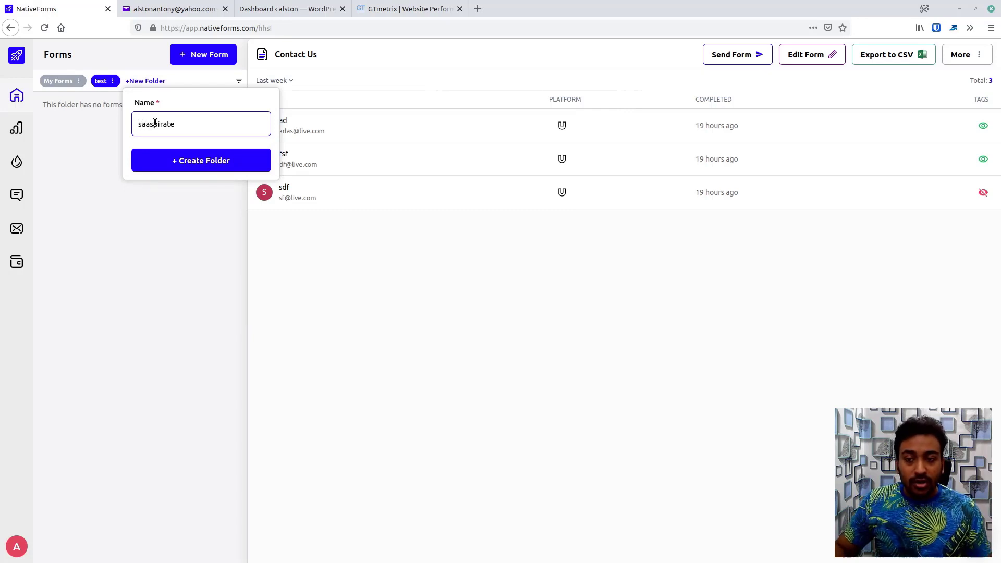
left_click(182, 162)
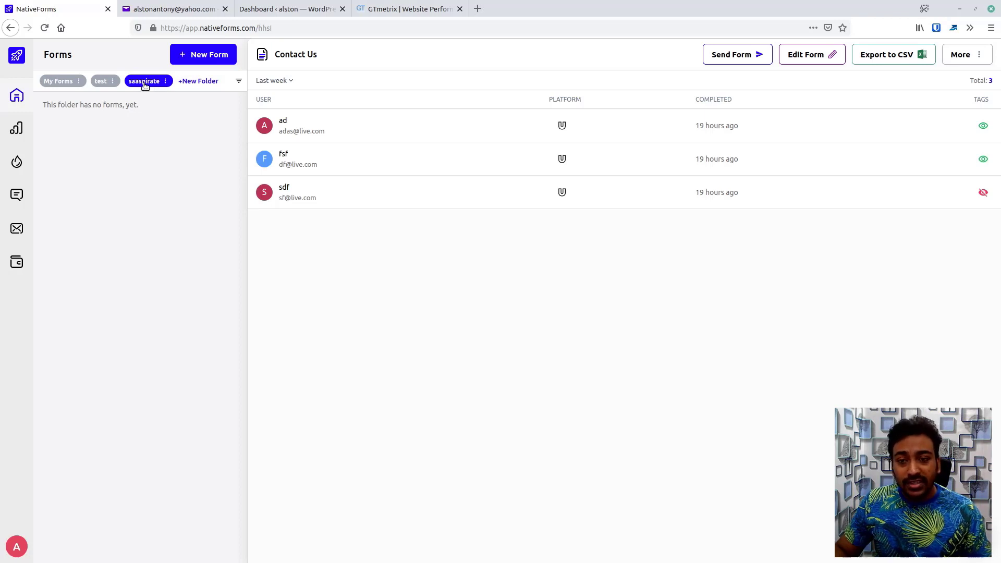
Return to the My Forms folder and compare the response lists of the NativeForms Preview and Contact Us forms.
left_click(51, 82)
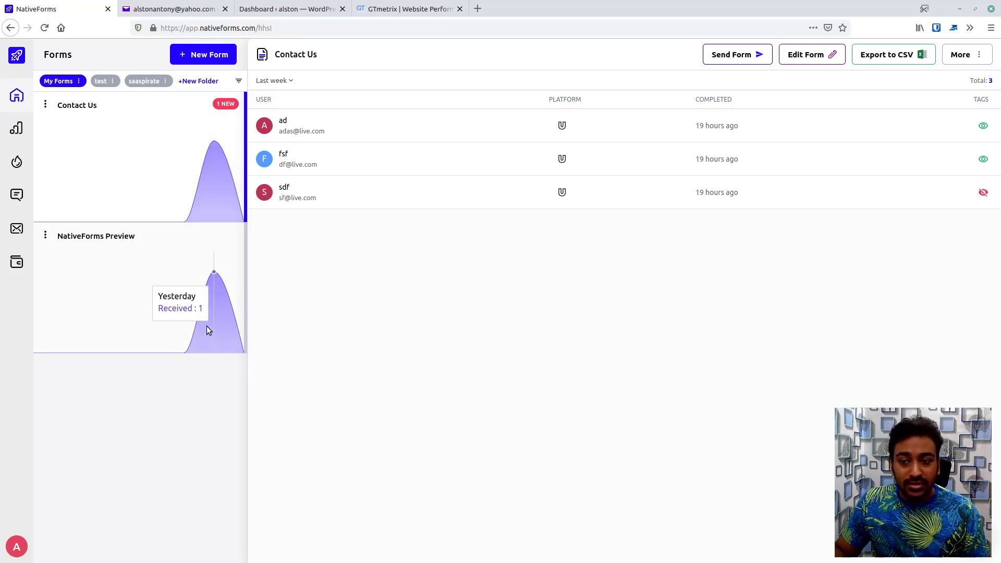
left_click(107, 270)
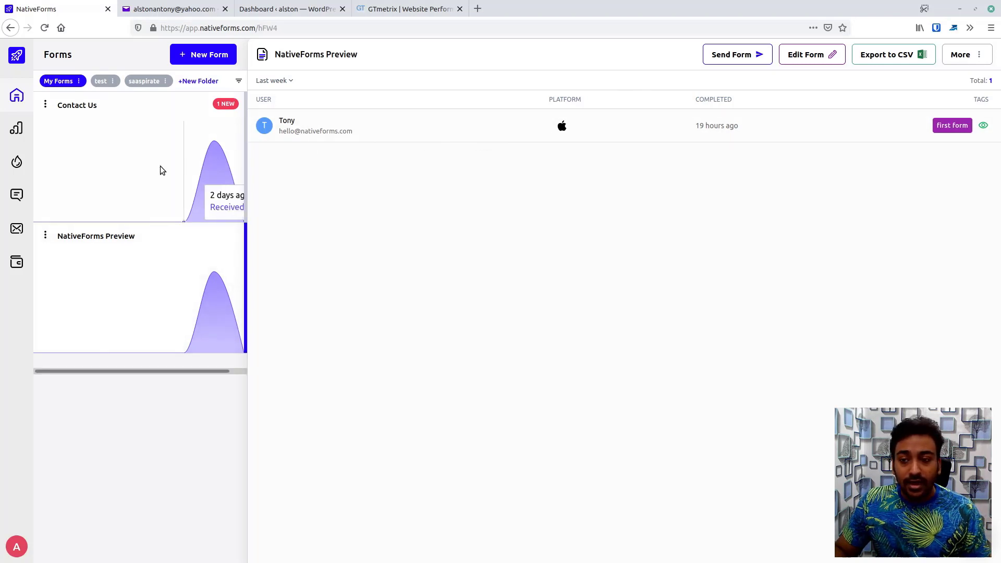
left_click(144, 168)
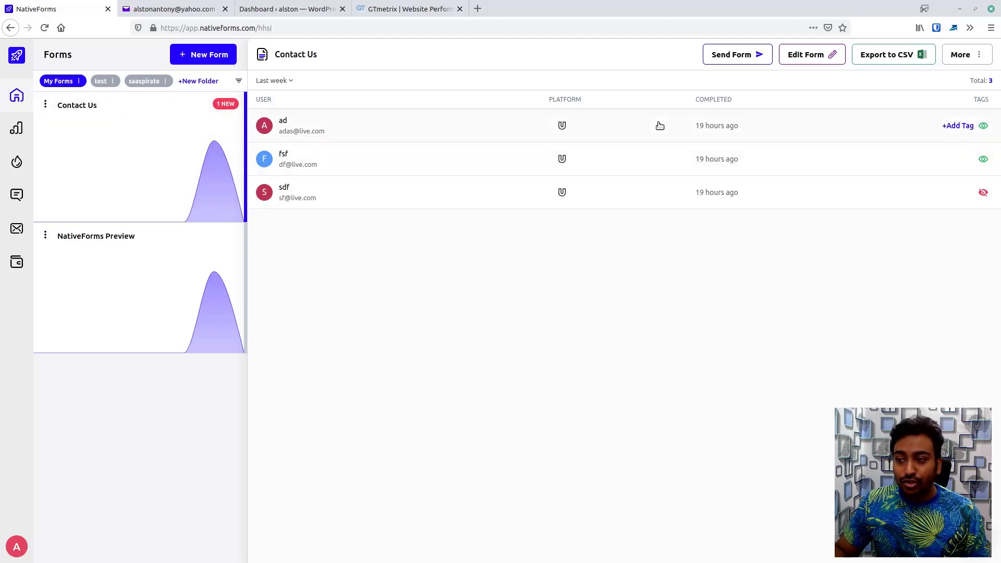
left_click(128, 266)
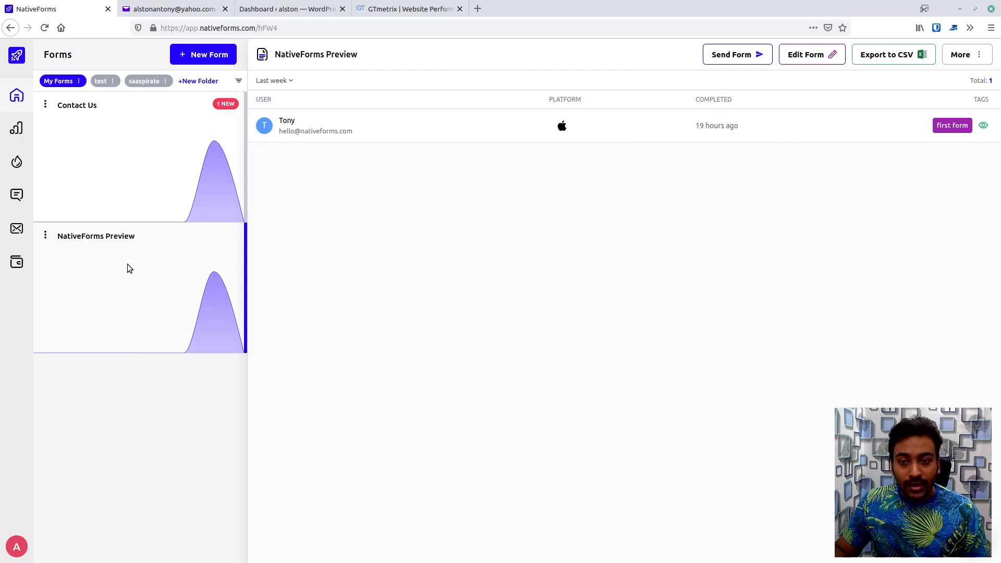
left_click(112, 181)
Review the actions available for the Contact Us form and the sorting options for the forms list.
left_click(45, 105)
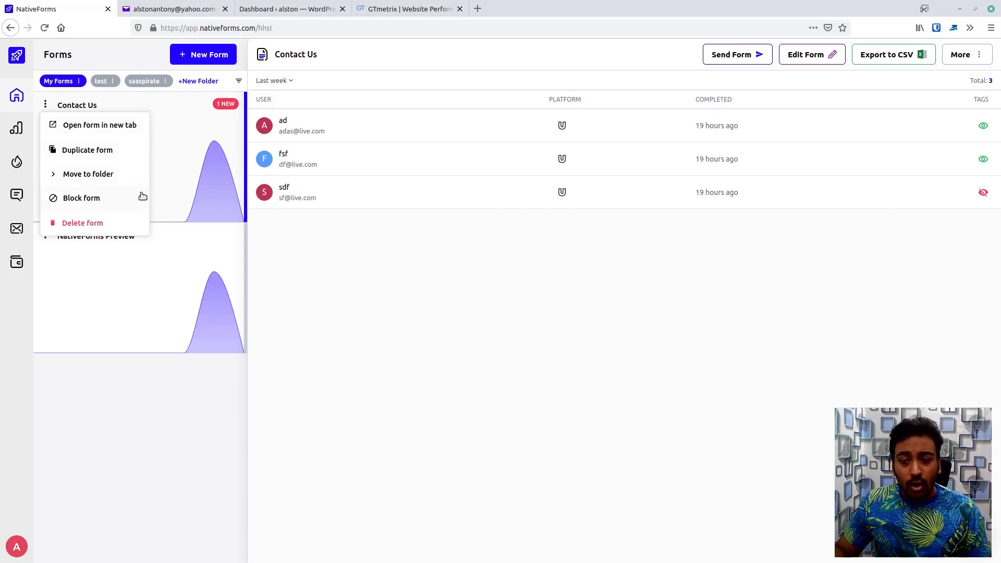
left_click(290, 255)
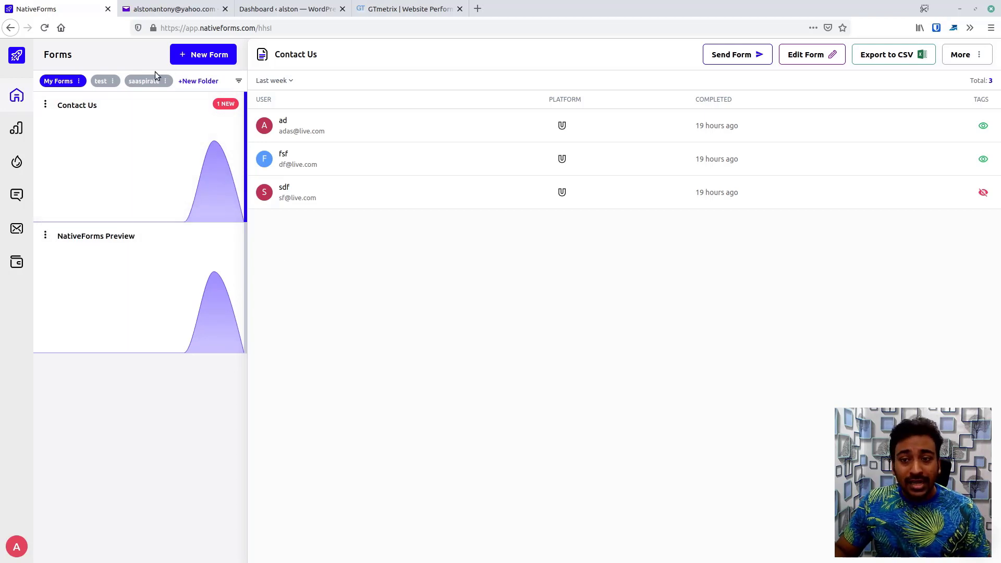
mouse_move(100, 312)
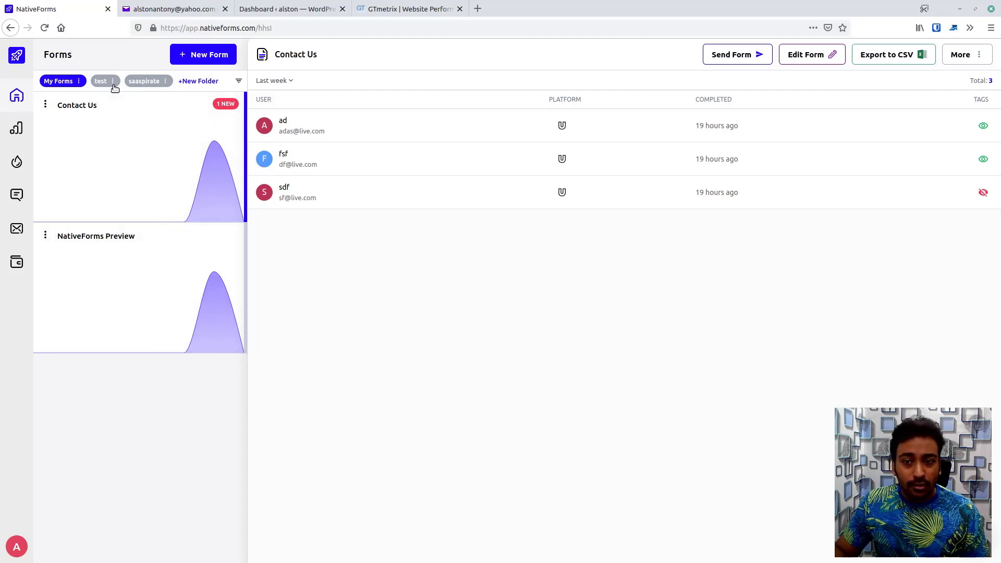
left_click(239, 81)
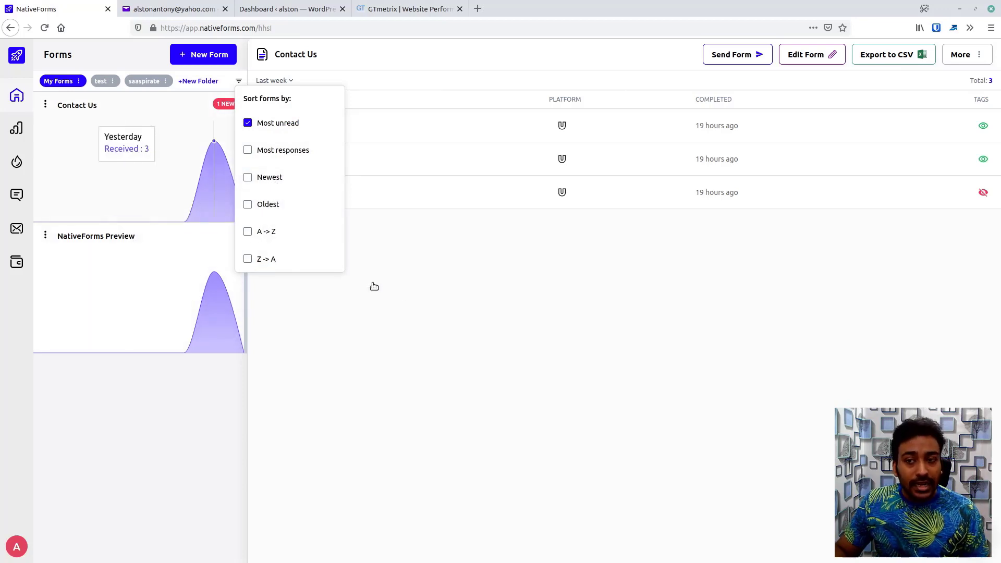
left_click(401, 291)
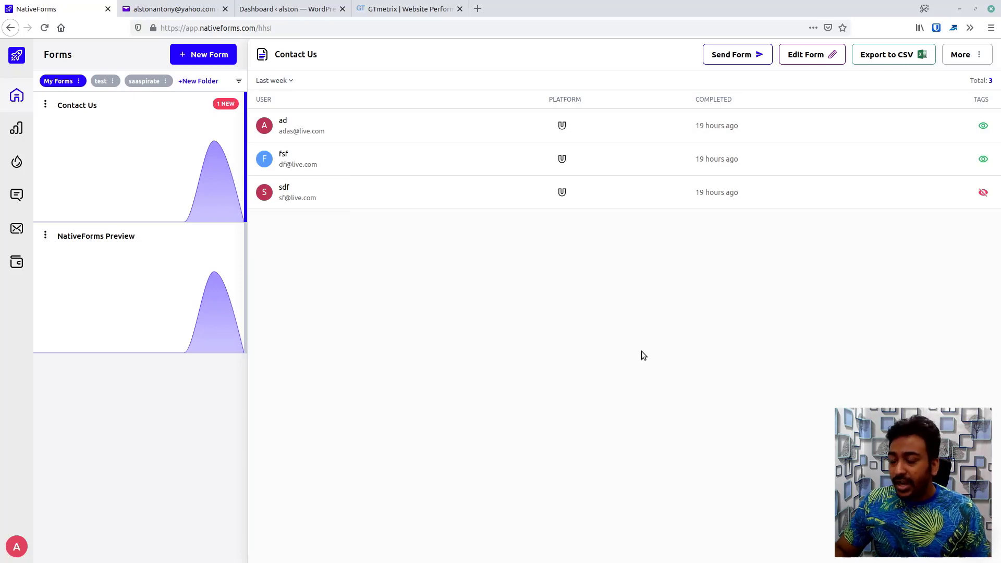
Show the NativeForms Preview form's collected responses and review the available date range filters.
mouse_move(173, 172)
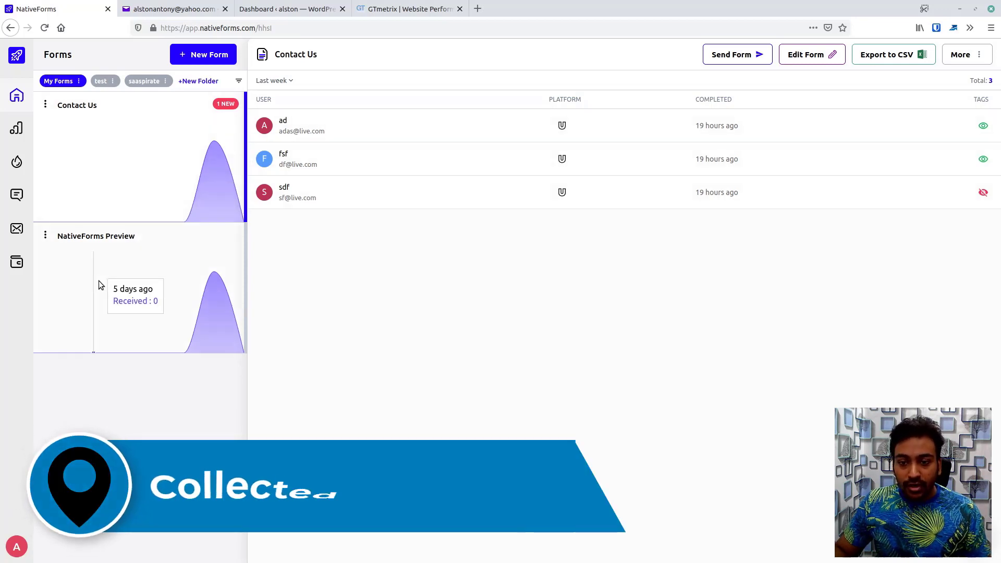
left_click(98, 280)
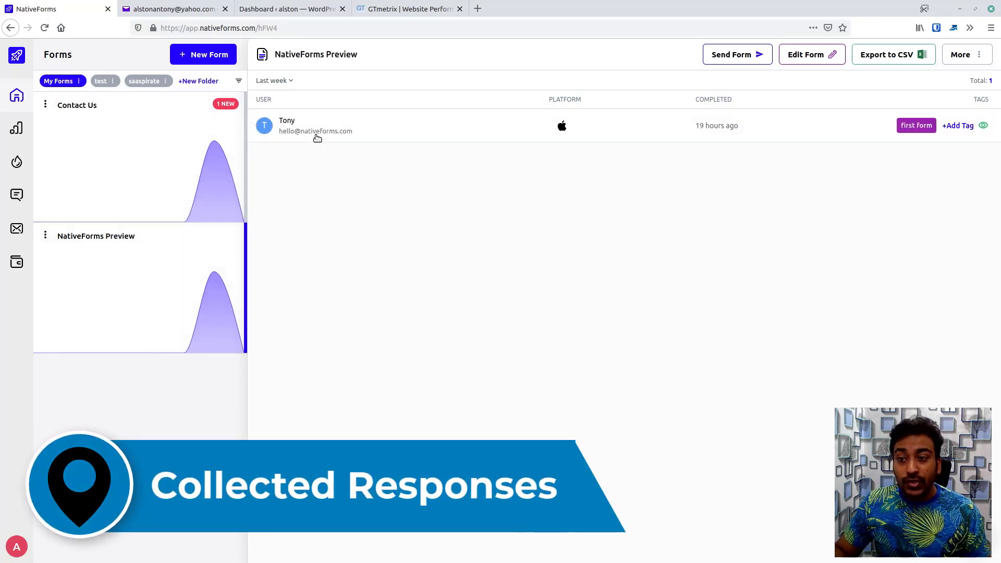
left_click(288, 81)
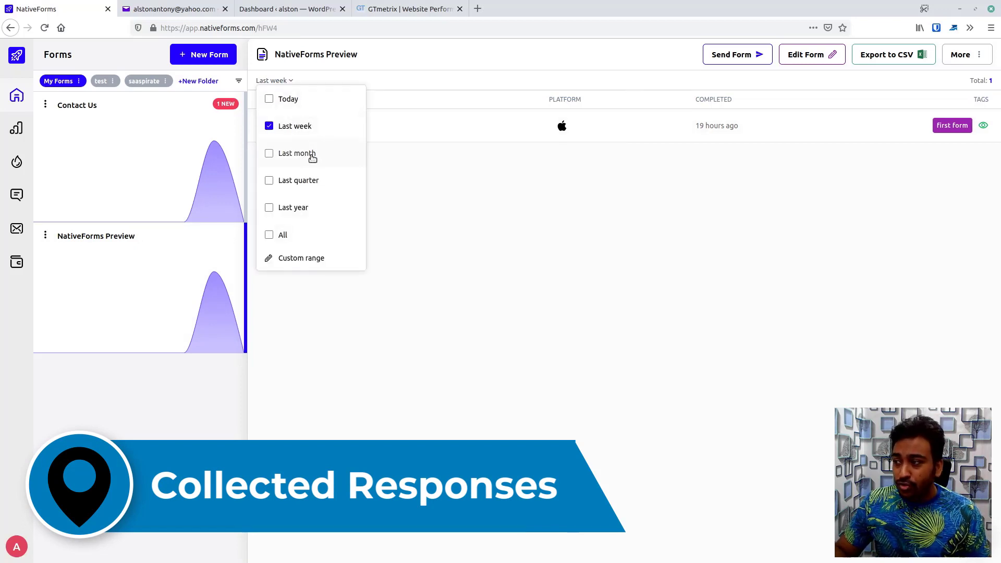
left_click(505, 164)
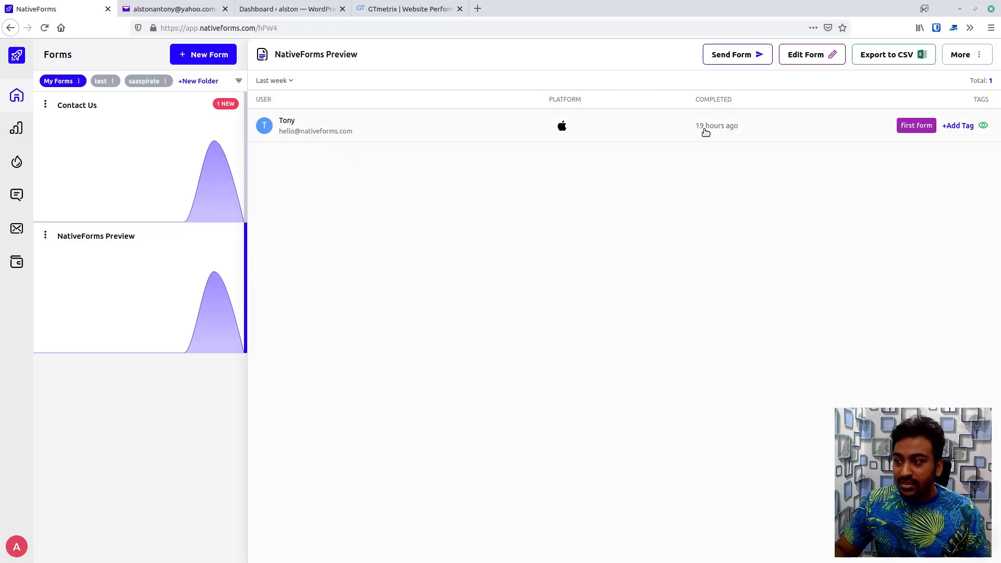
Open the single NativeForms Preview response and read through all of its submitted answers.
left_click(471, 137)
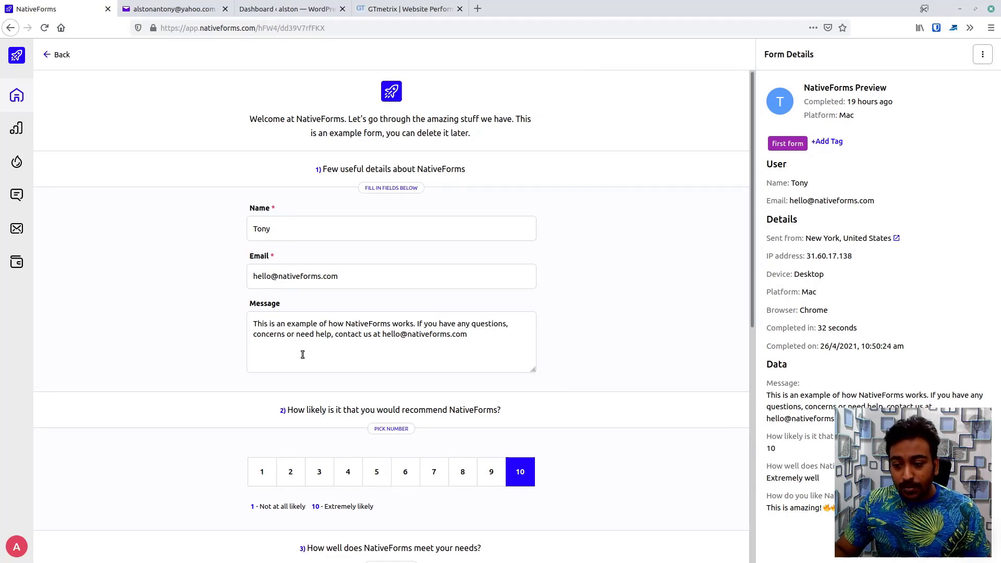
scroll(302, 355, "down", 1)
scroll(326, 376, "down", 2)
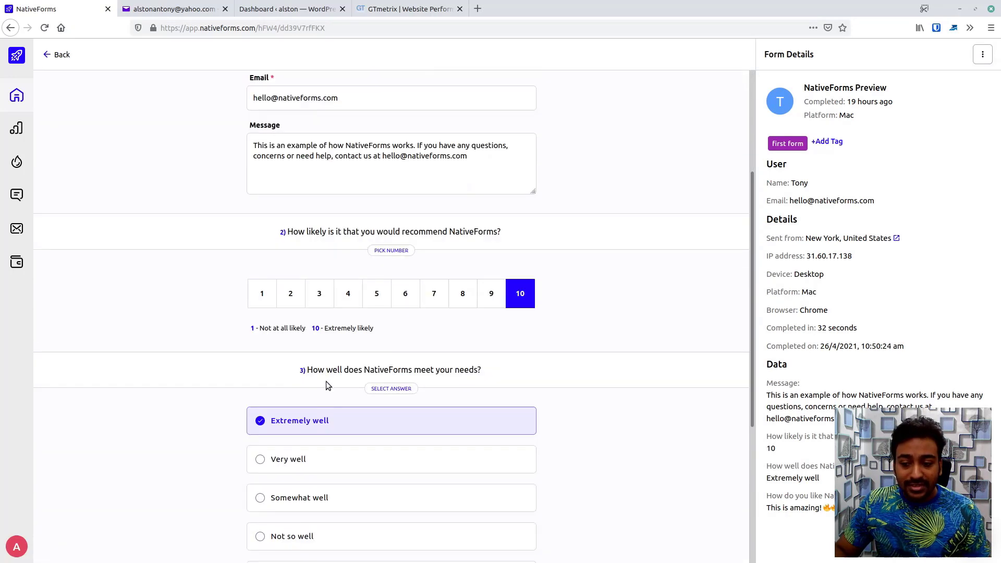
scroll(306, 421, "down", 3)
scroll(305, 423, "down", 1)
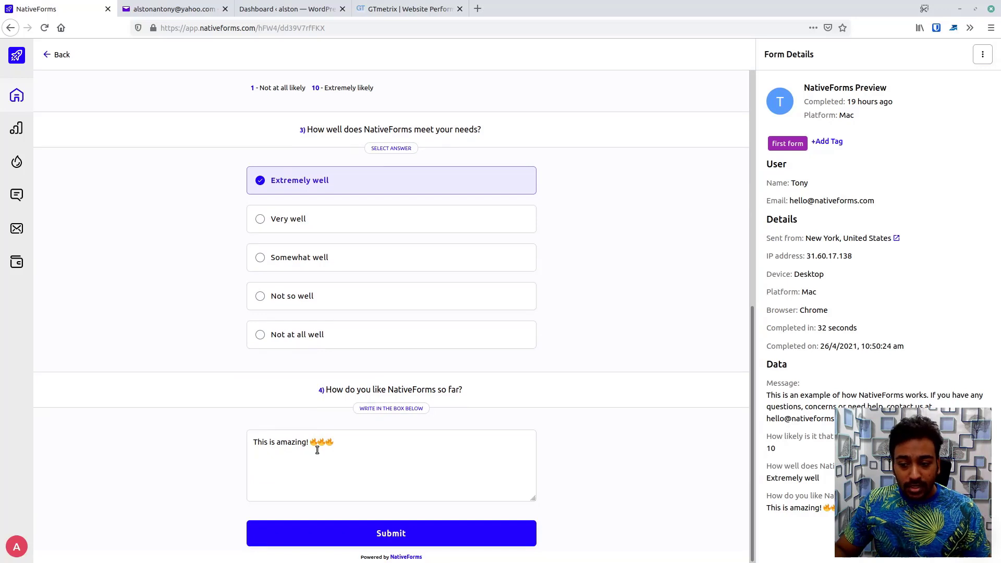
Review the response's available tags, the tags manager and the new tag settings, and return to the response without creating a tag.
left_click(831, 144)
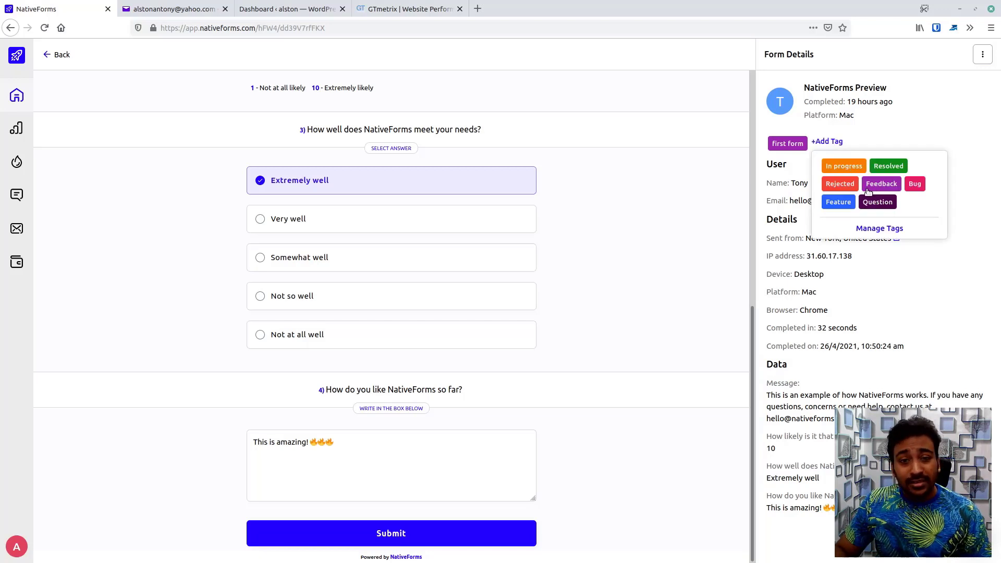
left_click(870, 229)
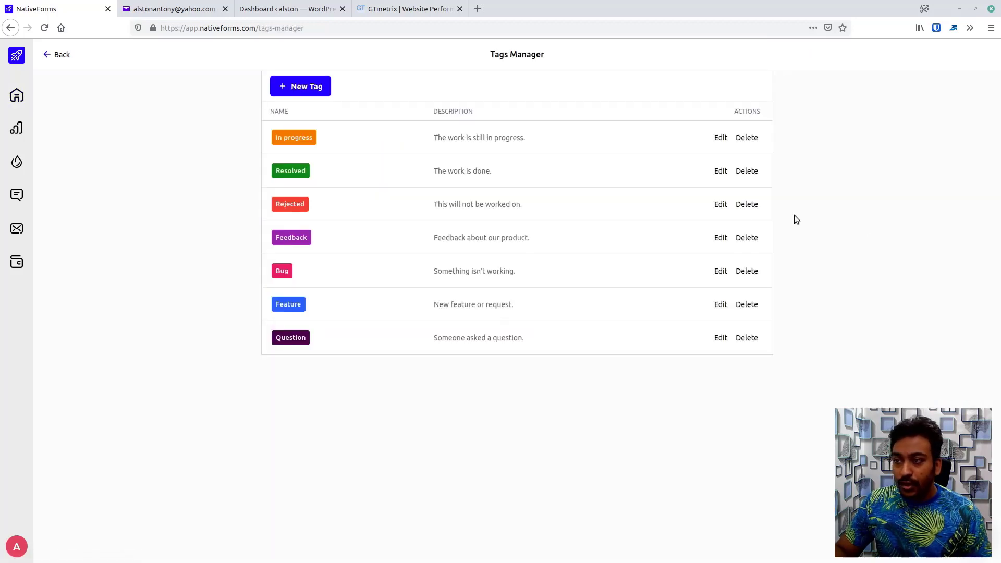
left_click(322, 90)
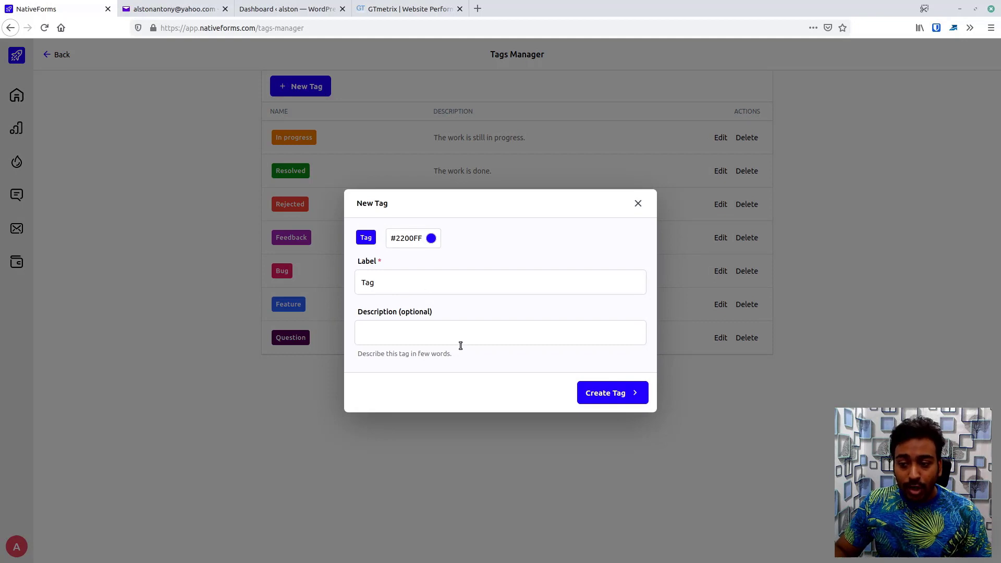
left_click(639, 204)
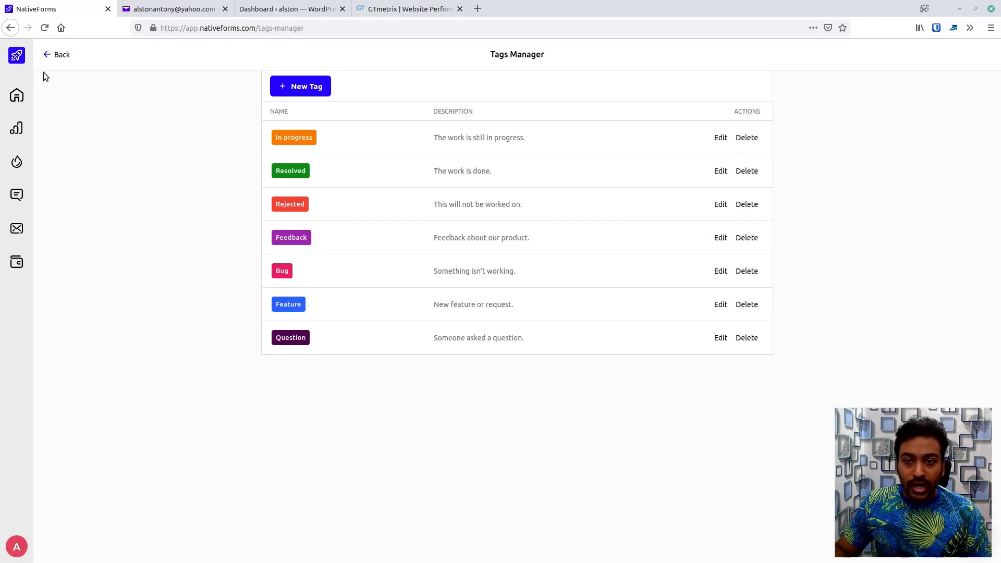
left_click(48, 55)
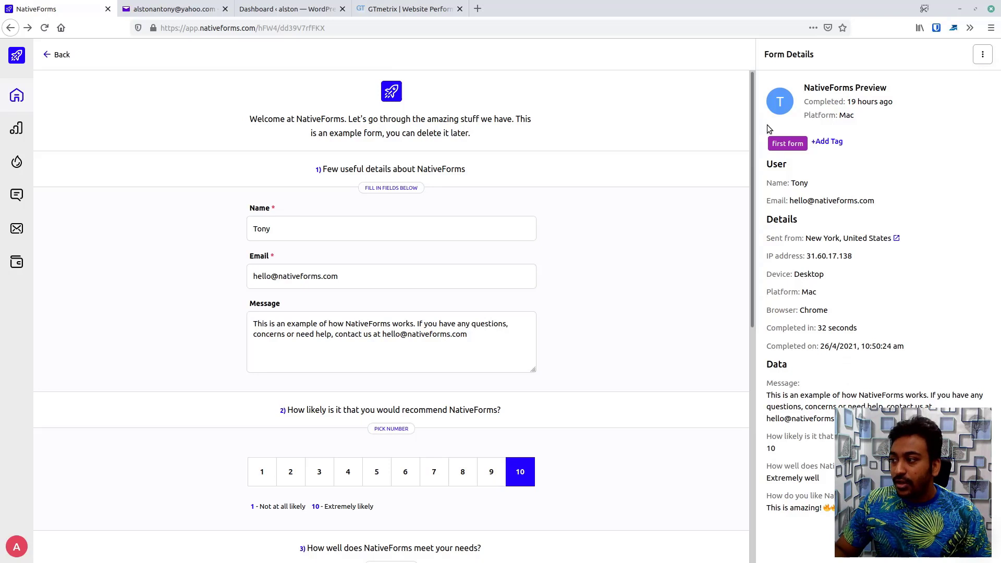
Inspect the first two Contact Us responses, check the second one's export and delete options, and return to the response list.
left_click(57, 55)
left_click(195, 160)
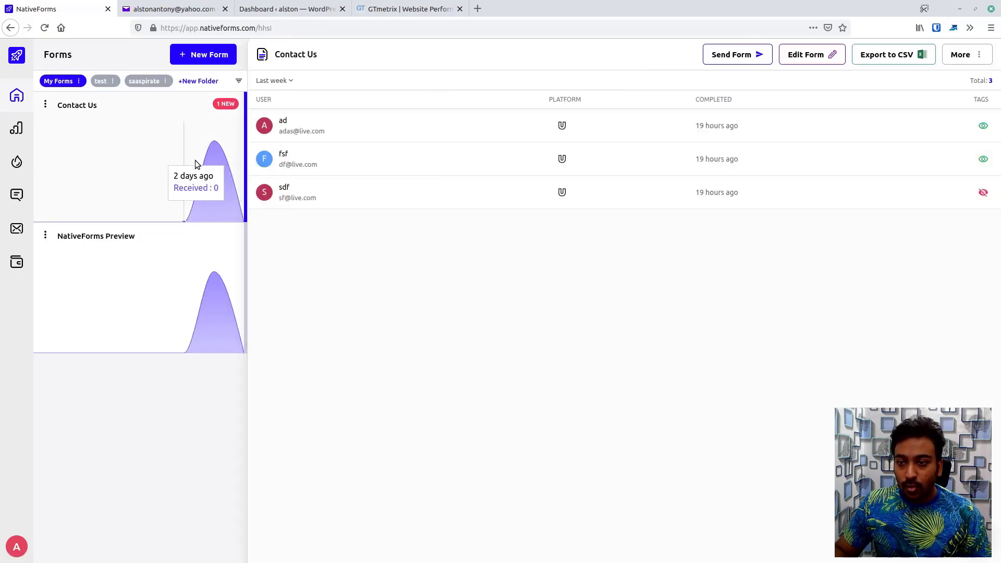
left_click(386, 138)
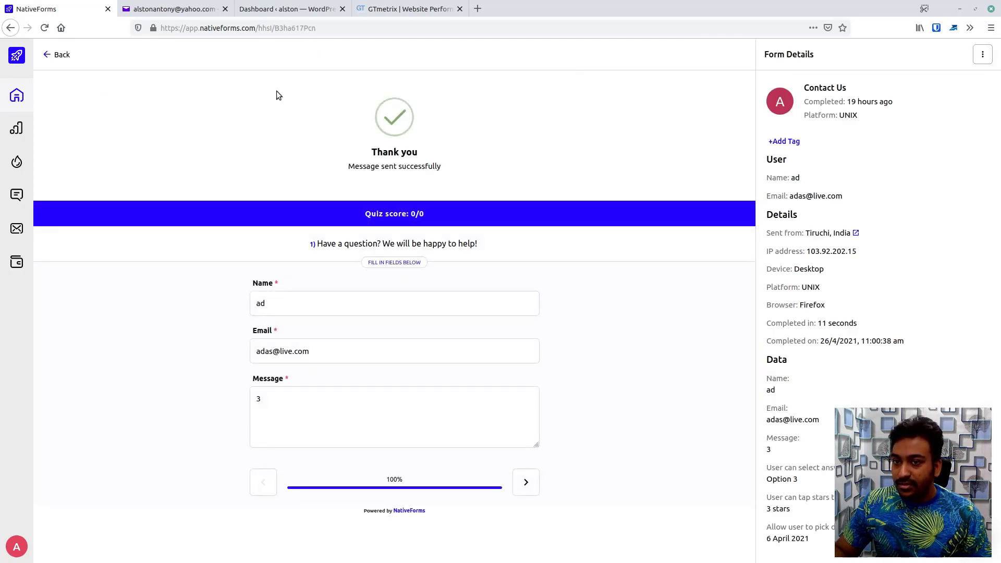
left_click(56, 55)
left_click(627, 173)
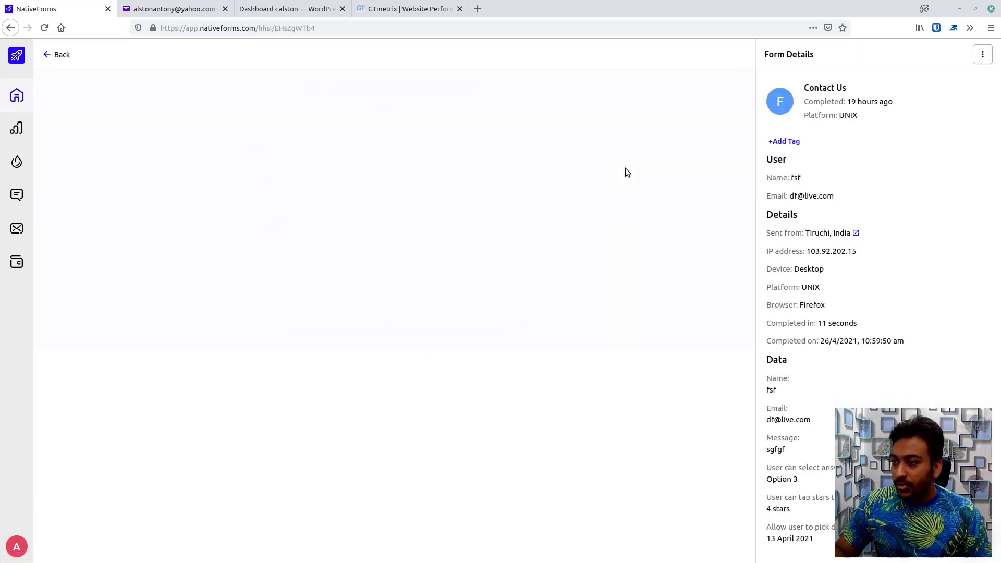
left_click(982, 59)
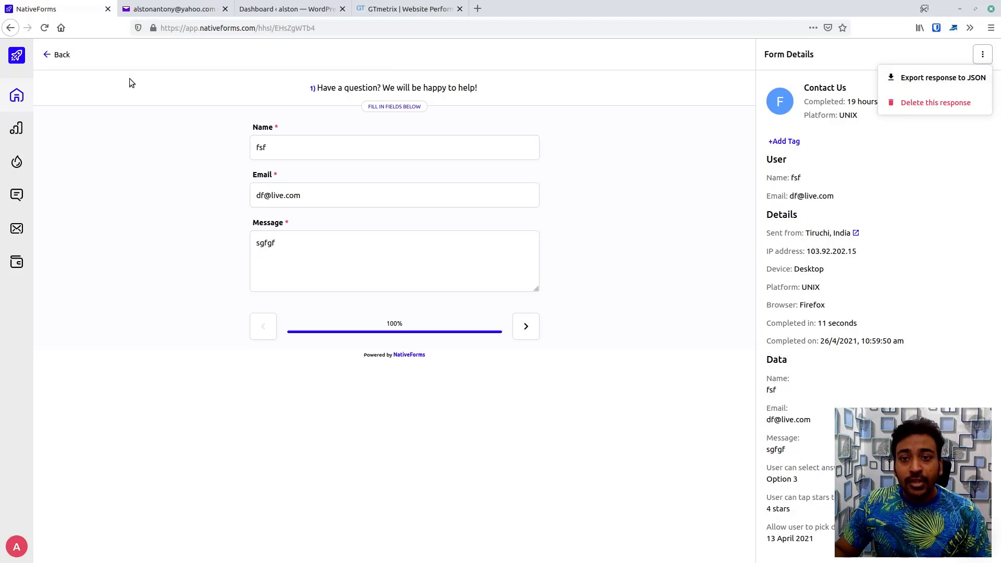
left_click(46, 54)
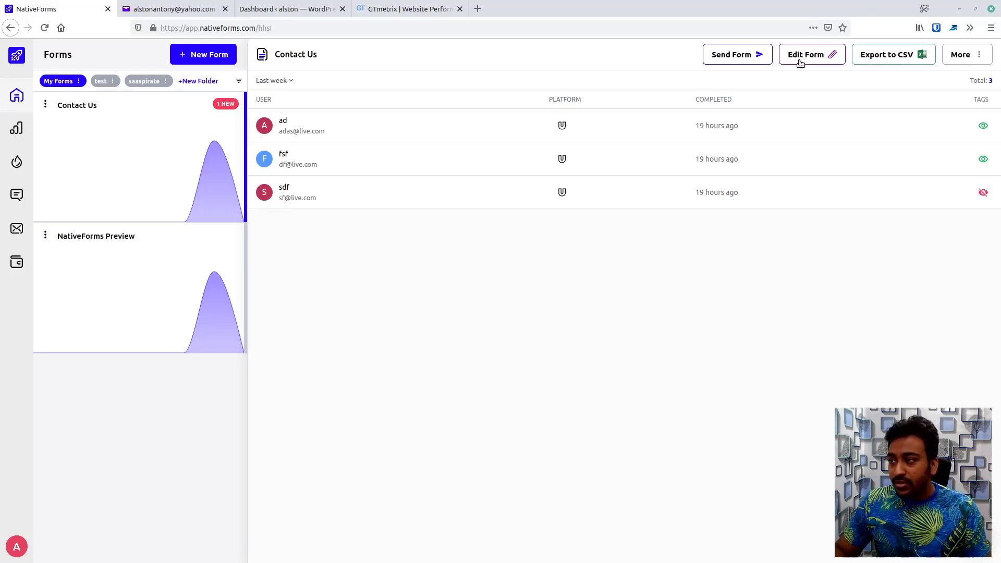
Review the link, email and iframe sharing options for the Contact Us form and close the sharing dialog.
left_click(742, 56)
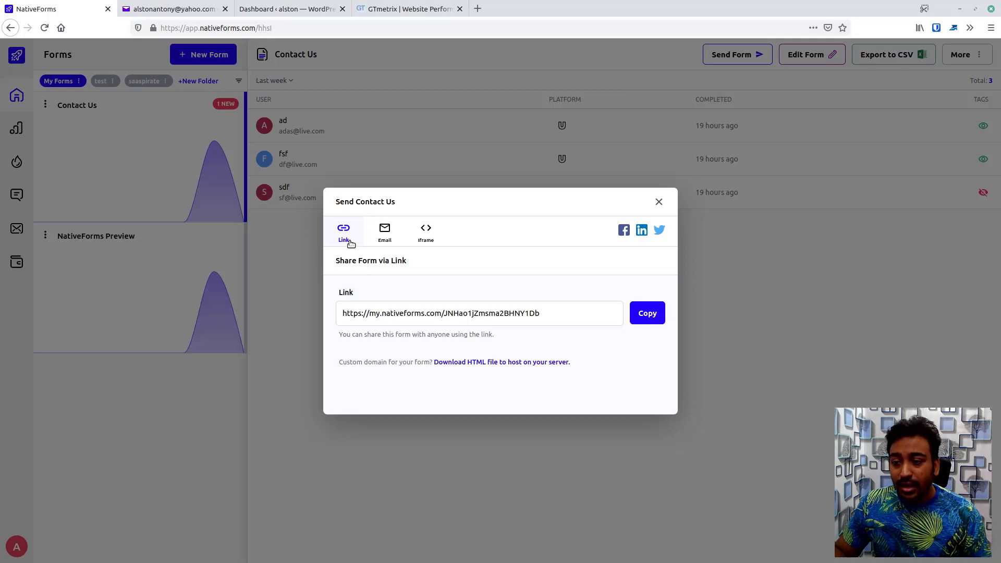
left_click(382, 235)
left_click(427, 230)
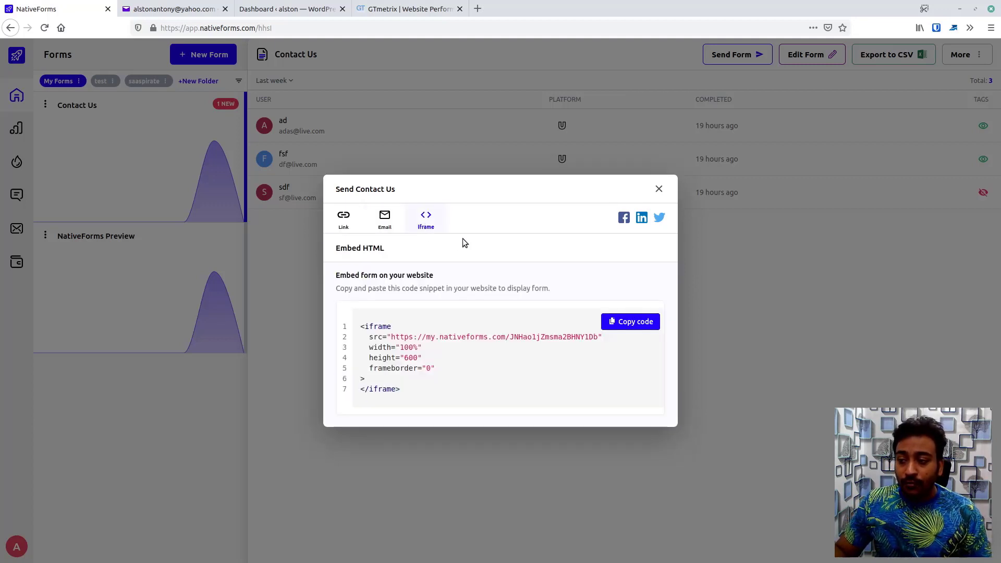
left_click(389, 225)
left_click(353, 221)
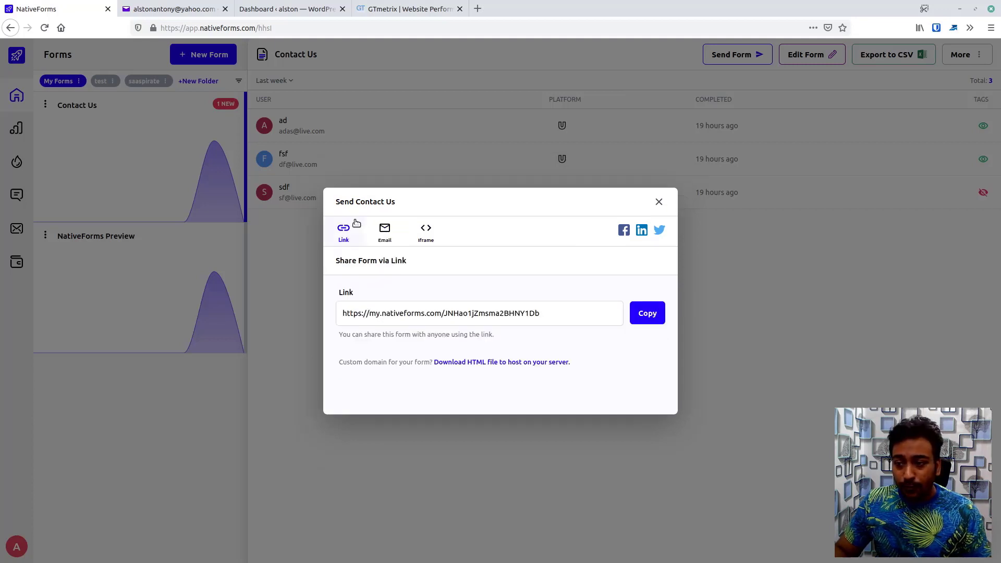
left_click(659, 203)
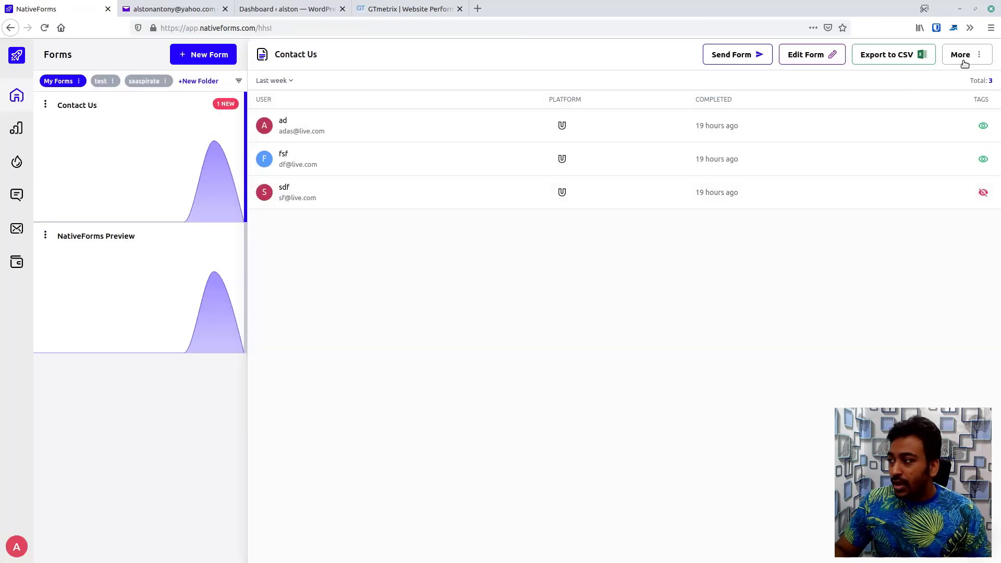
Review the additional management options available for the Contact Us form and close the list.
left_click(981, 55)
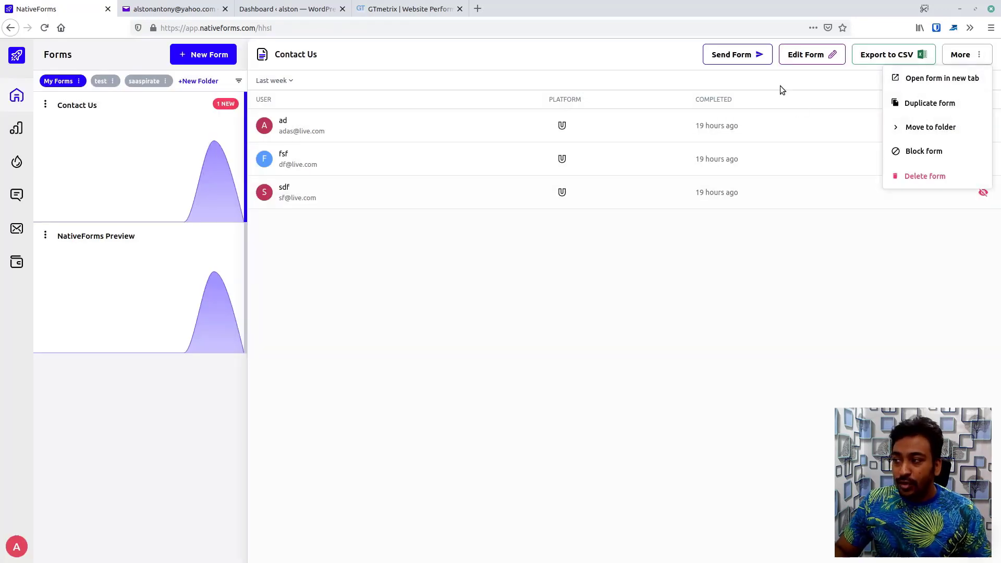
left_click(500, 216)
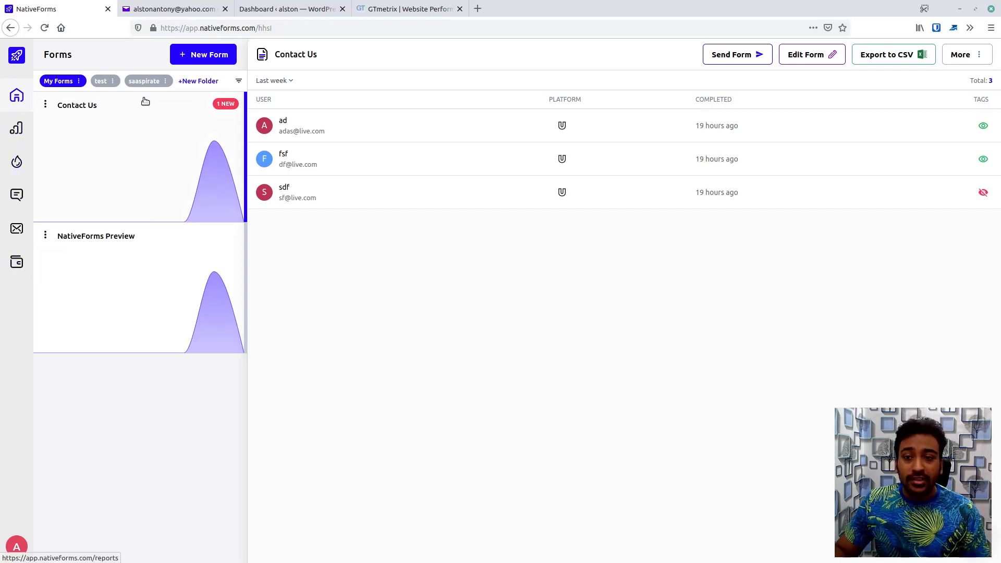
left_click(187, 58)
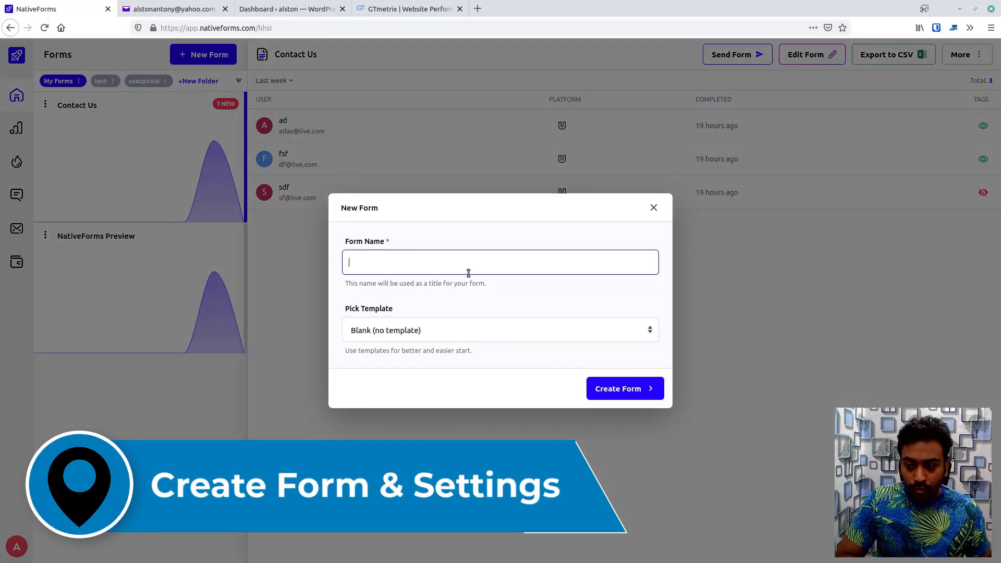
type("video-")
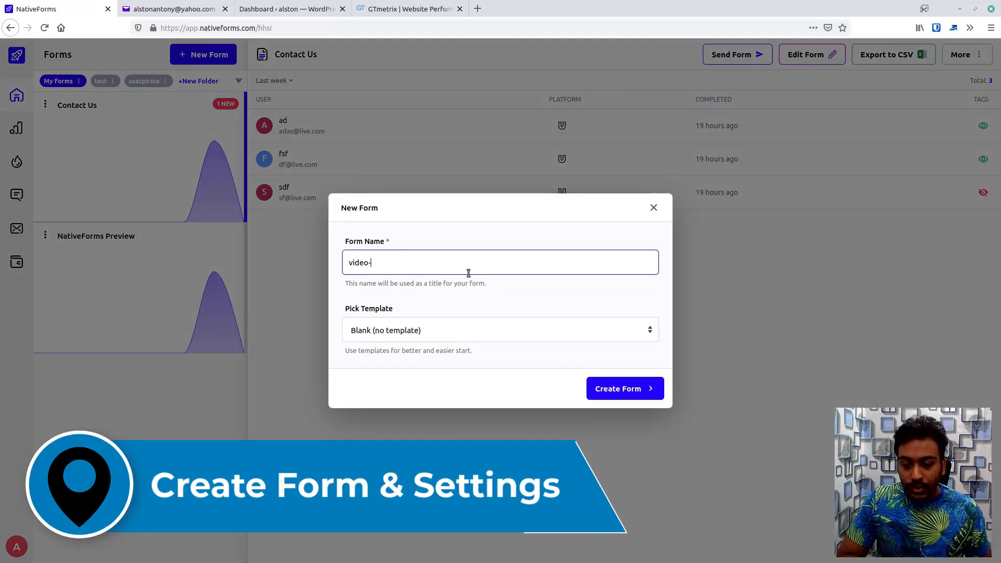
type("test-form")
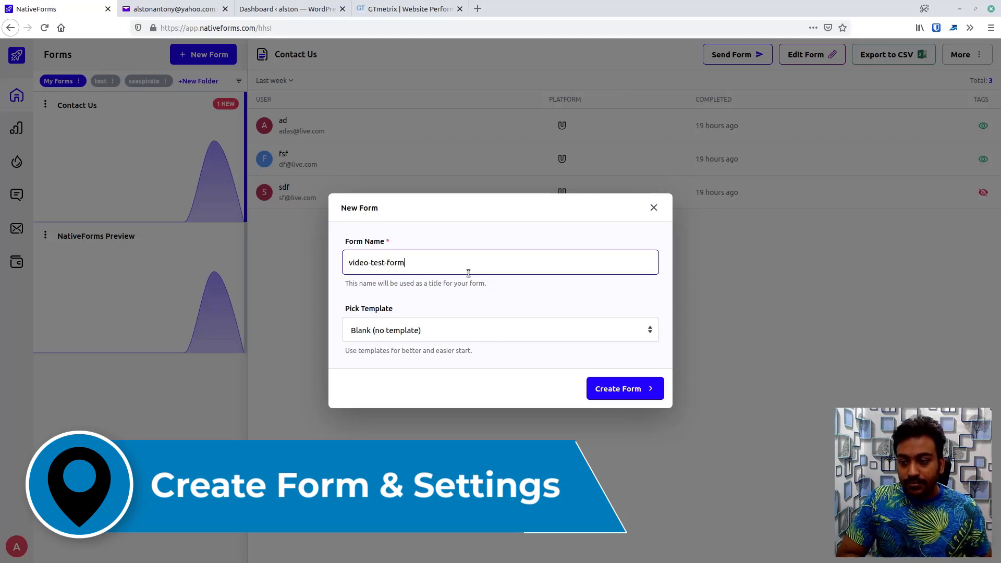
left_click(397, 335)
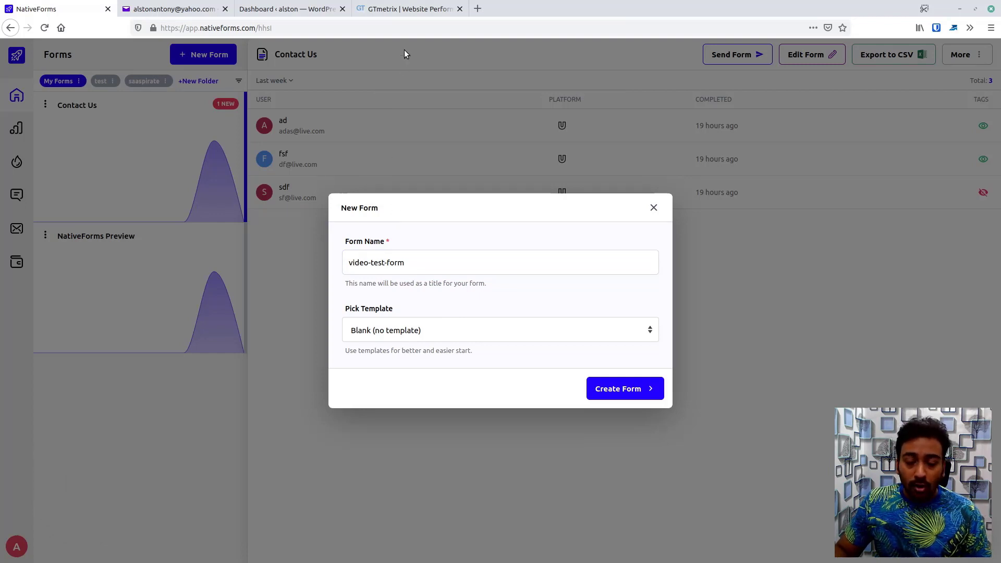
left_click(654, 210)
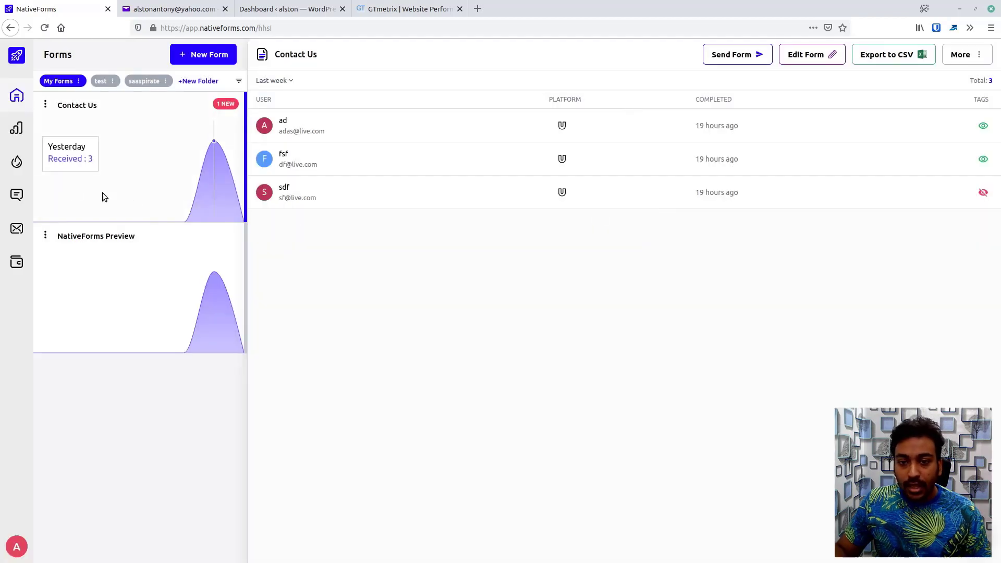
Browse the template library and preview the Contact Us, Bug Report, Simple Feedback, Price Feedback and Software Feedback templates.
left_click(17, 163)
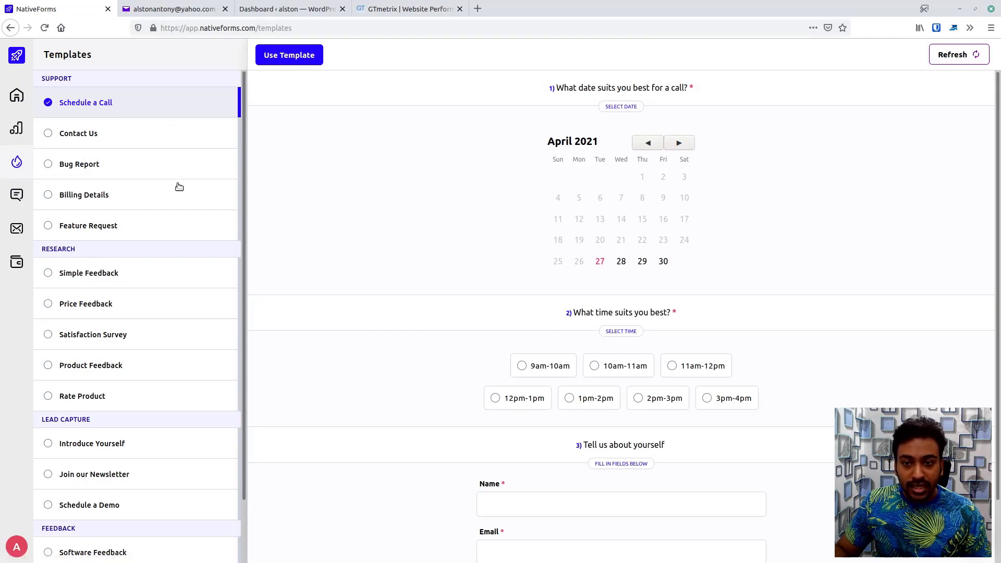
scroll(179, 185, "down", 2)
scroll(178, 184, "up", 2)
left_click(137, 133)
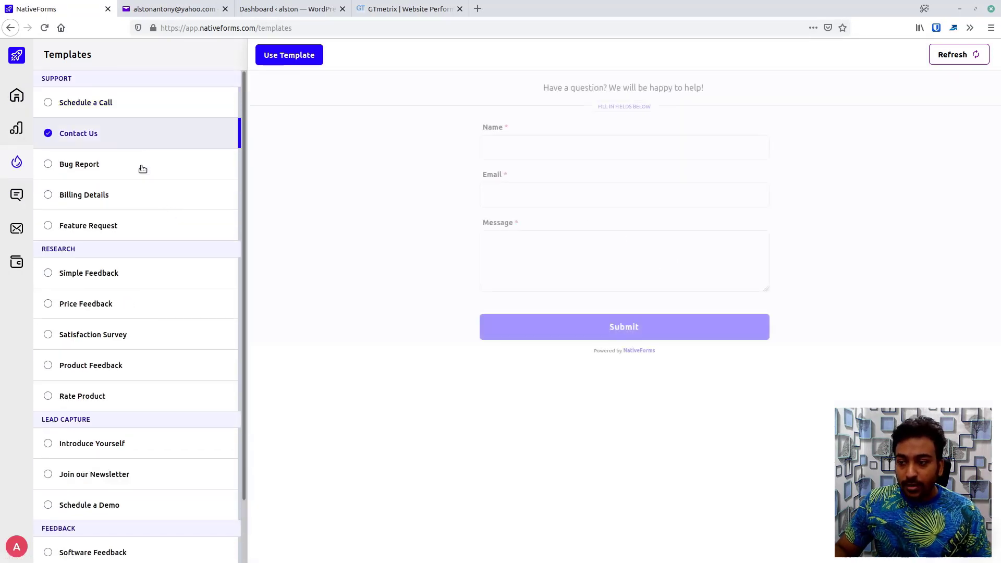
left_click(140, 167)
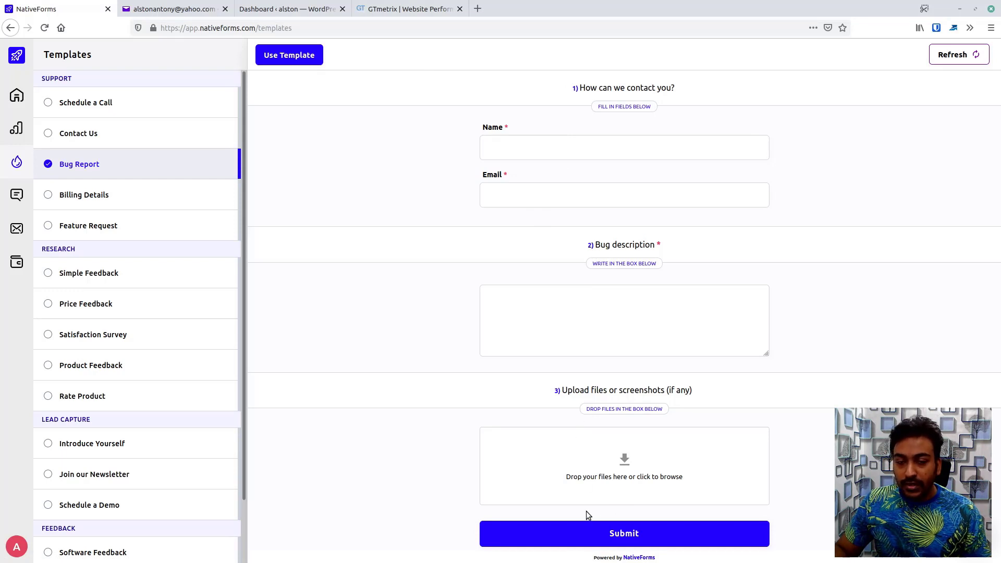
left_click(145, 276)
left_click(141, 311)
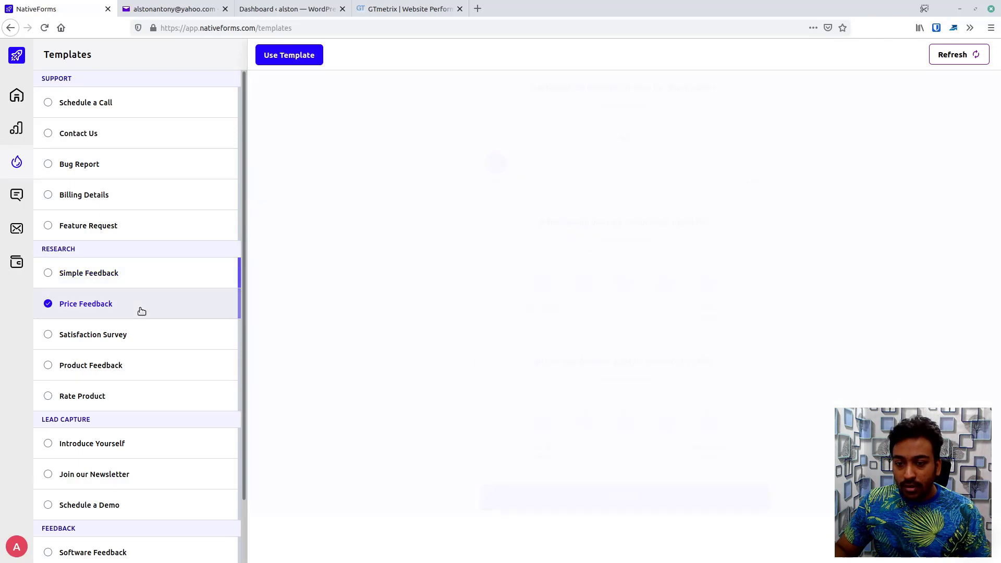
scroll(143, 463, "down", 2)
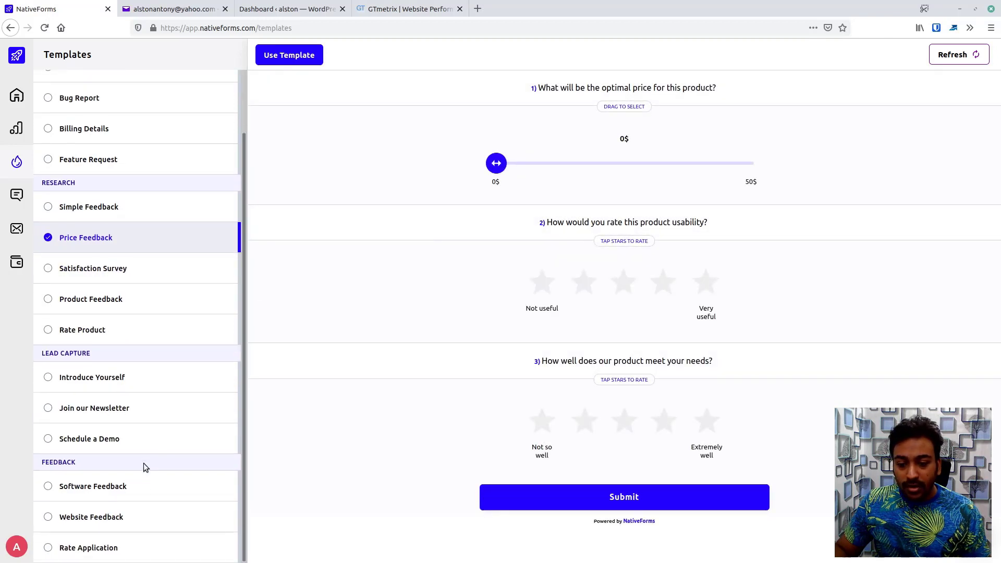
left_click(136, 493)
scroll(480, 243, "down", 3)
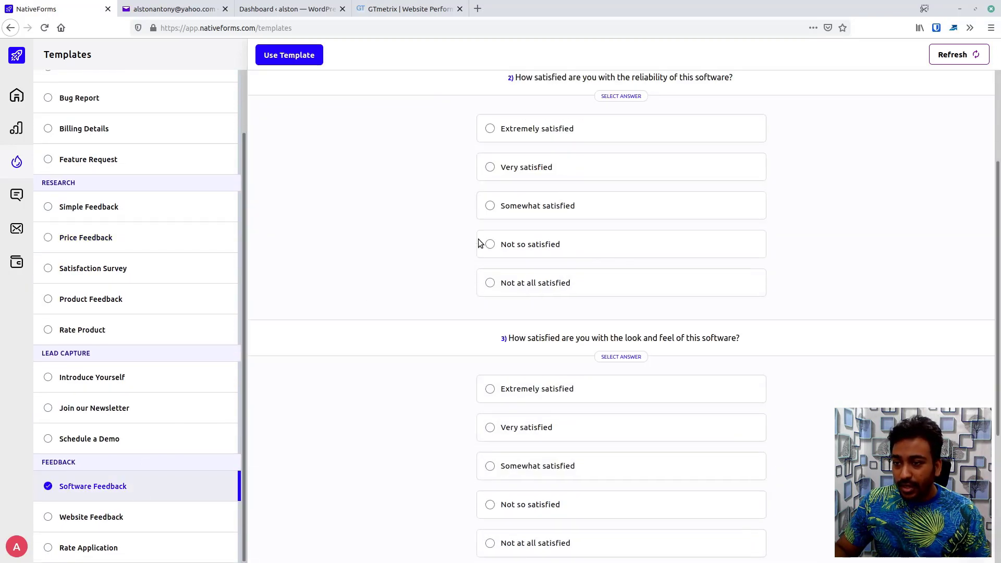
scroll(159, 185, "up", 2)
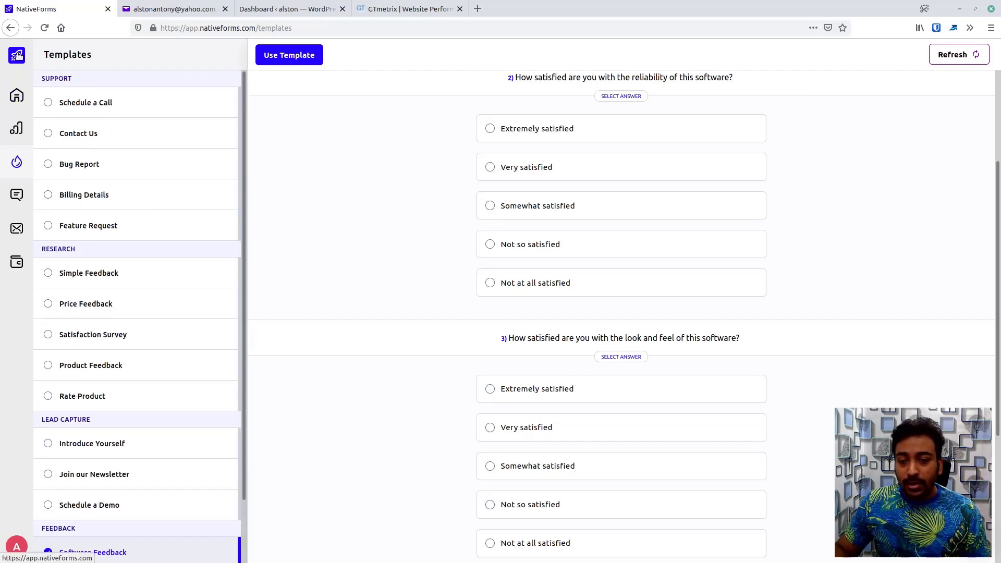
Preview more templates across the categories, including Simple Feedback, Satisfaction Survey, Introduce Yourself and Software Feedback.
left_click(110, 135)
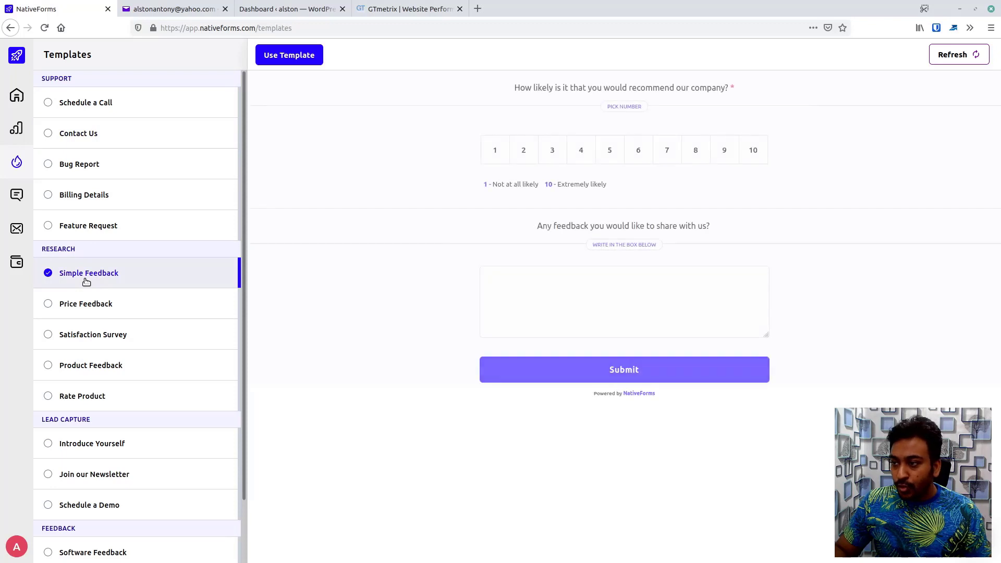
left_click(102, 334)
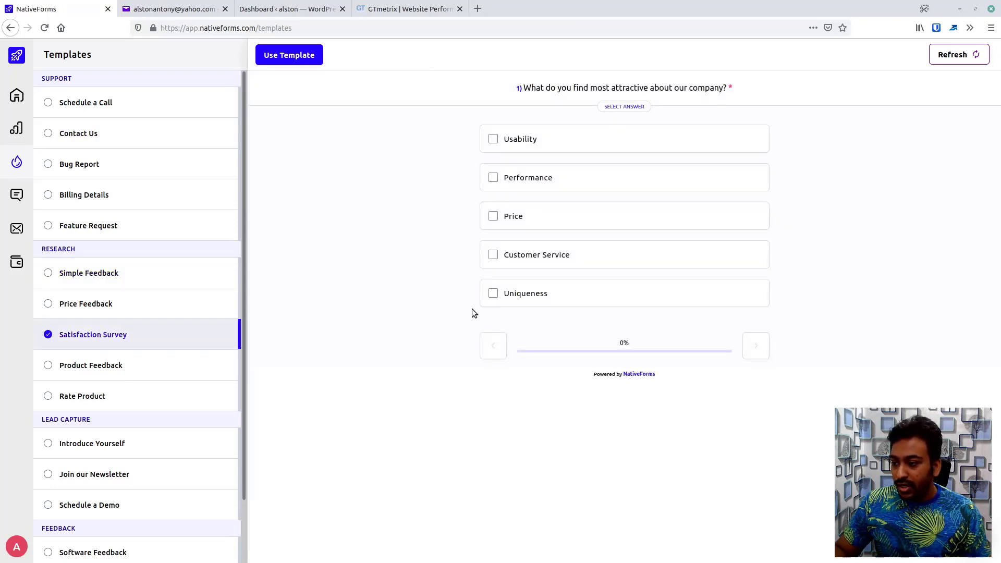
left_click(123, 444)
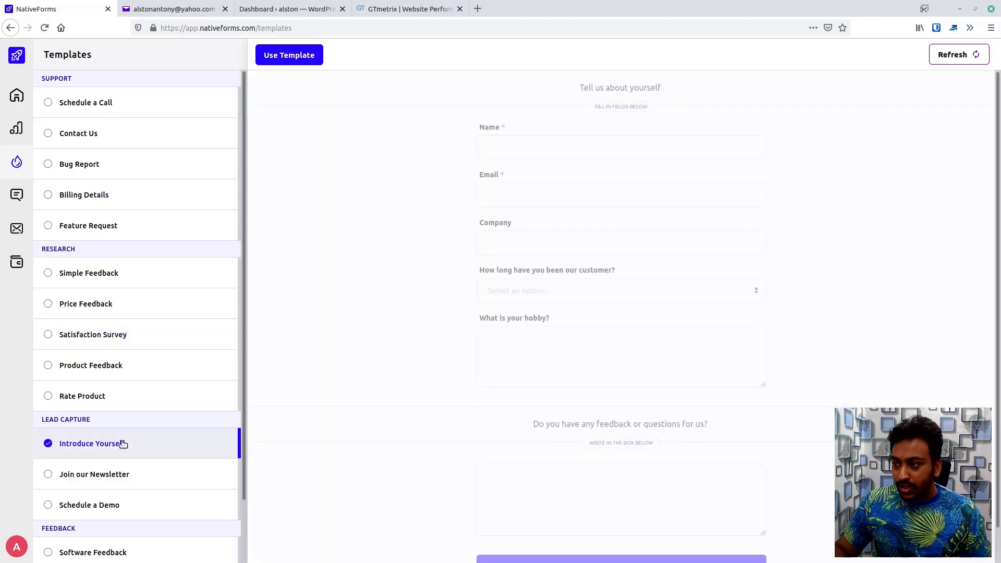
scroll(128, 444, "down", 2)
left_click(140, 490)
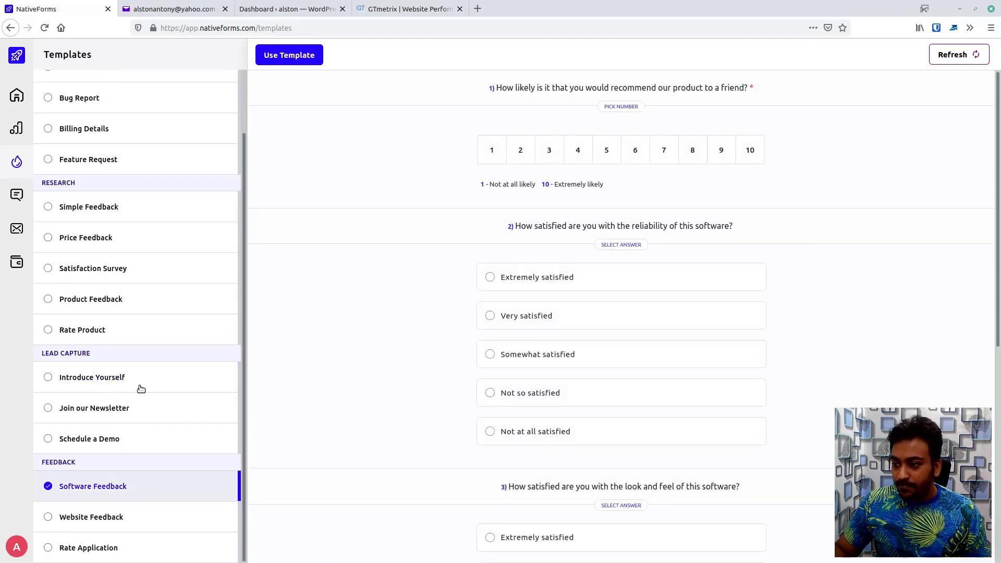
left_click(155, 196)
Create a form from the Satisfaction Survey template and open it for editing.
left_click(136, 262)
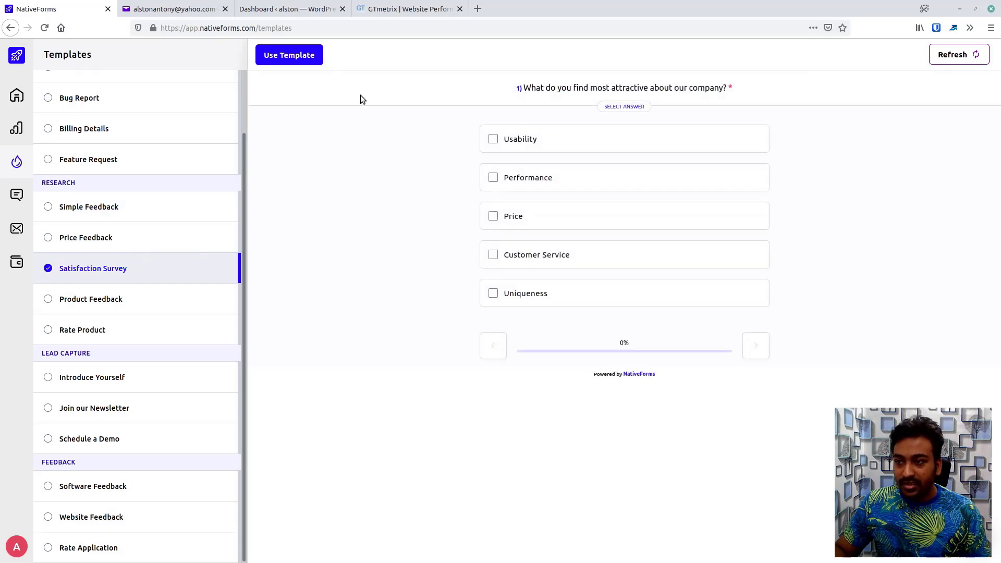
left_click(312, 60)
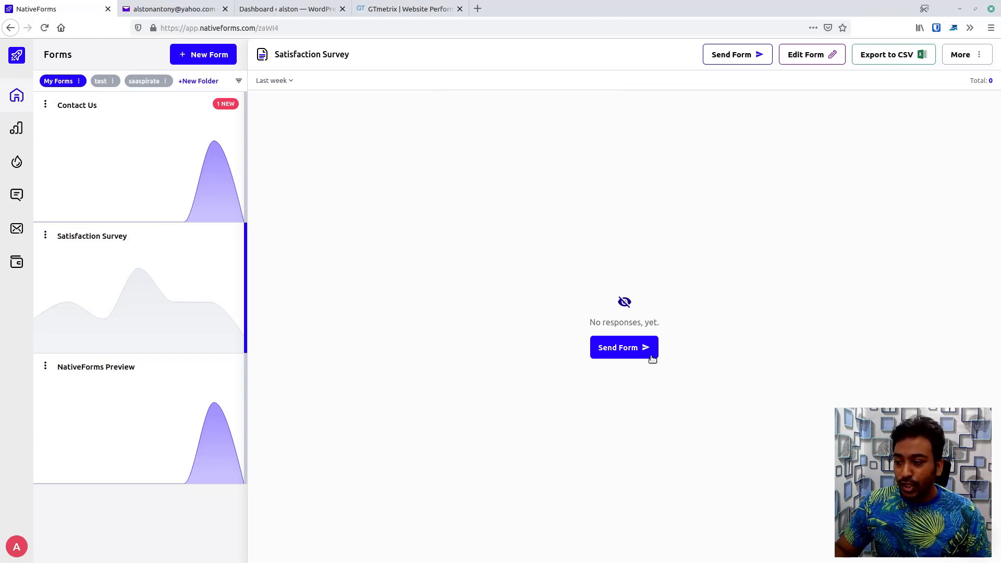
left_click(820, 57)
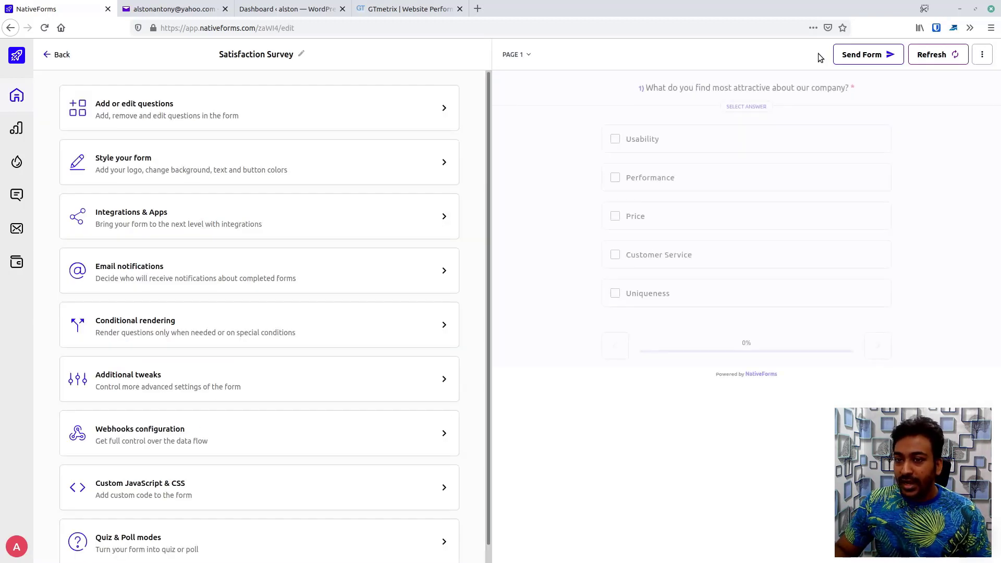
Look through the survey's page list and preview pages 2, 3 and 4.
left_click(528, 54)
left_click(528, 54)
left_click(528, 54)
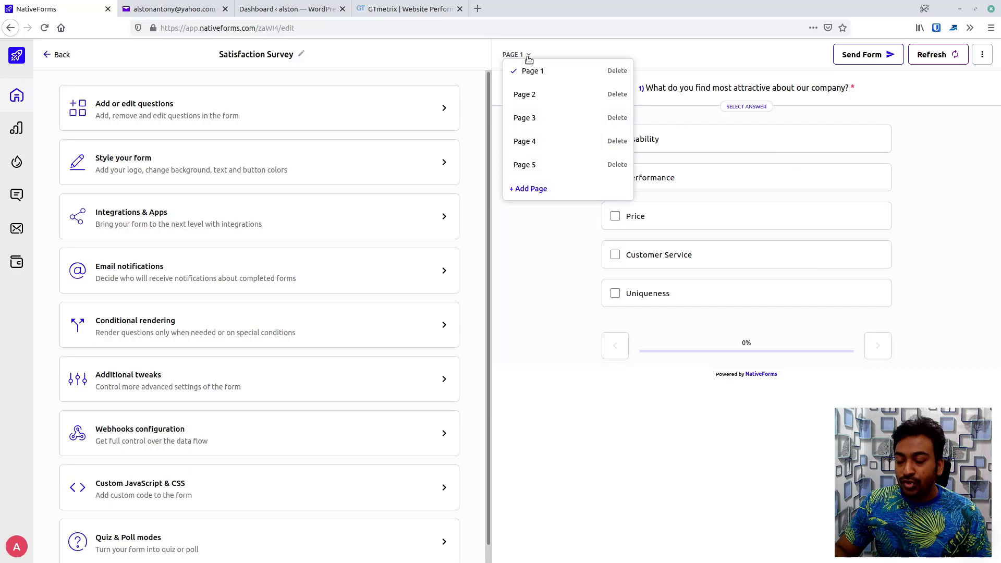
left_click(528, 98)
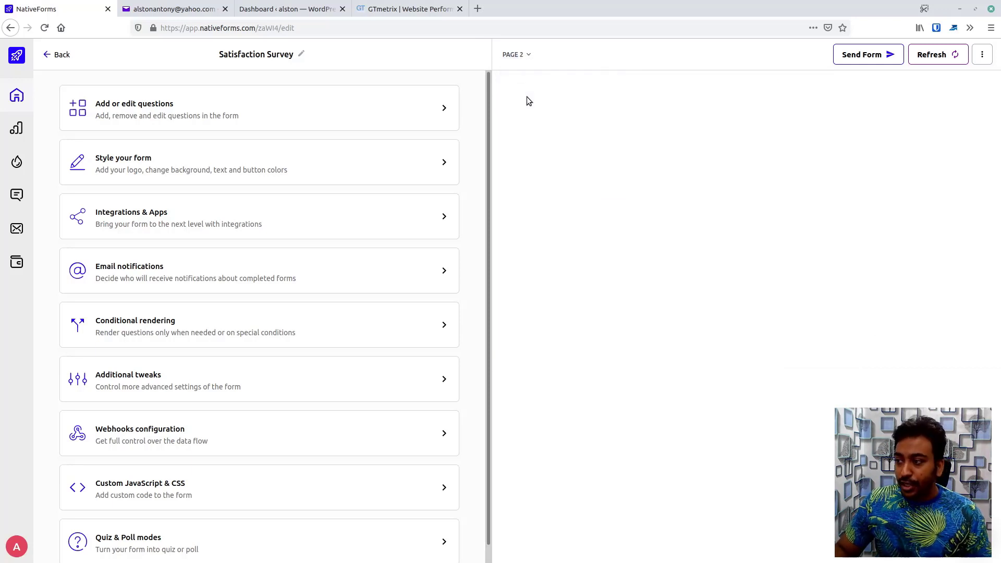
left_click(524, 55)
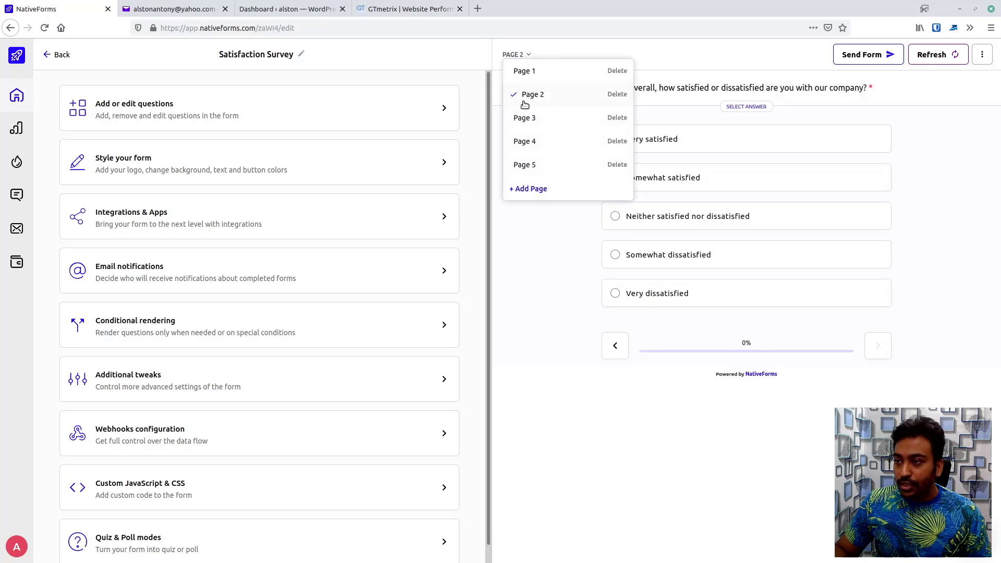
left_click(527, 119)
left_click(526, 55)
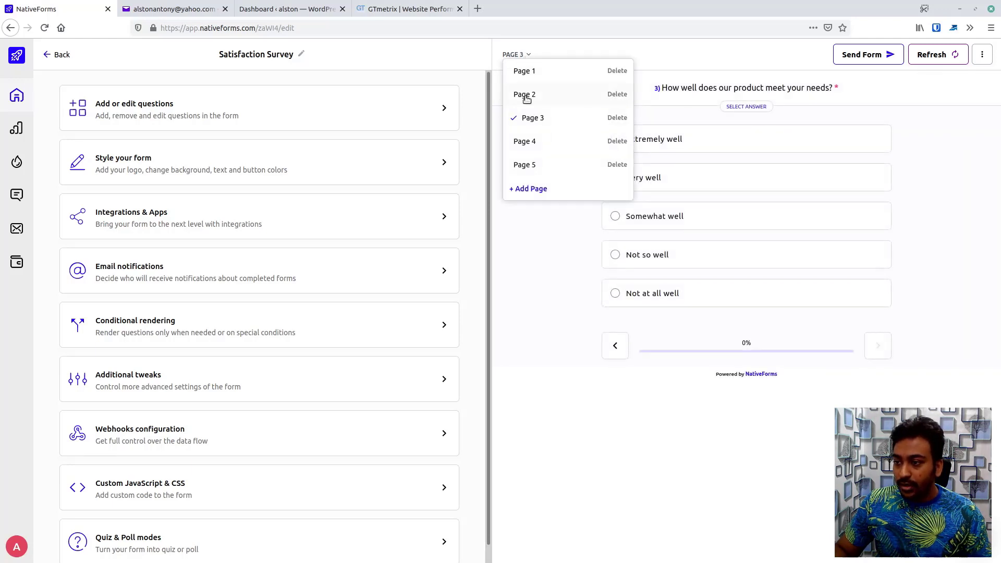
left_click(525, 140)
Add a sixth page to the Satisfaction Survey form.
left_click(520, 58)
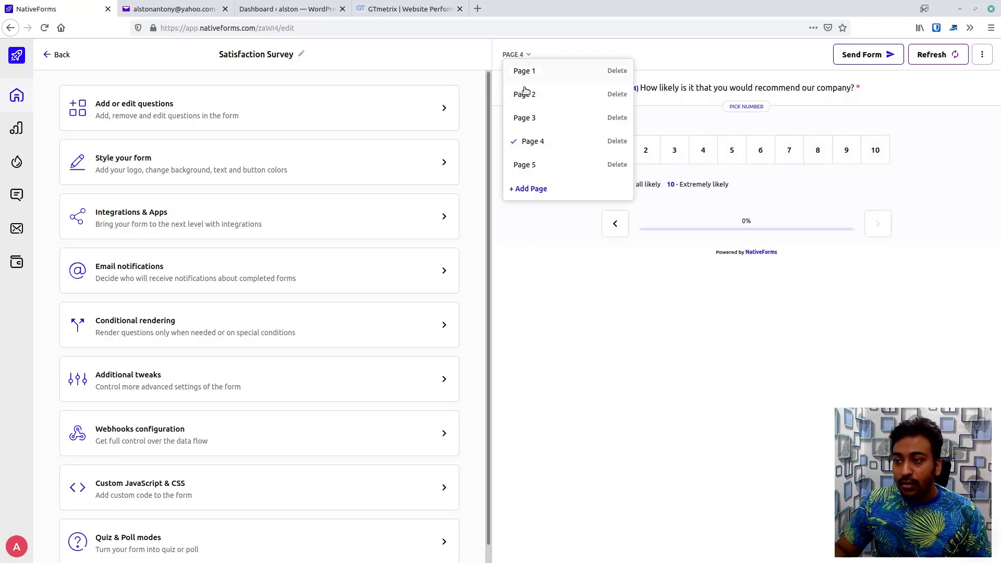
left_click(530, 190)
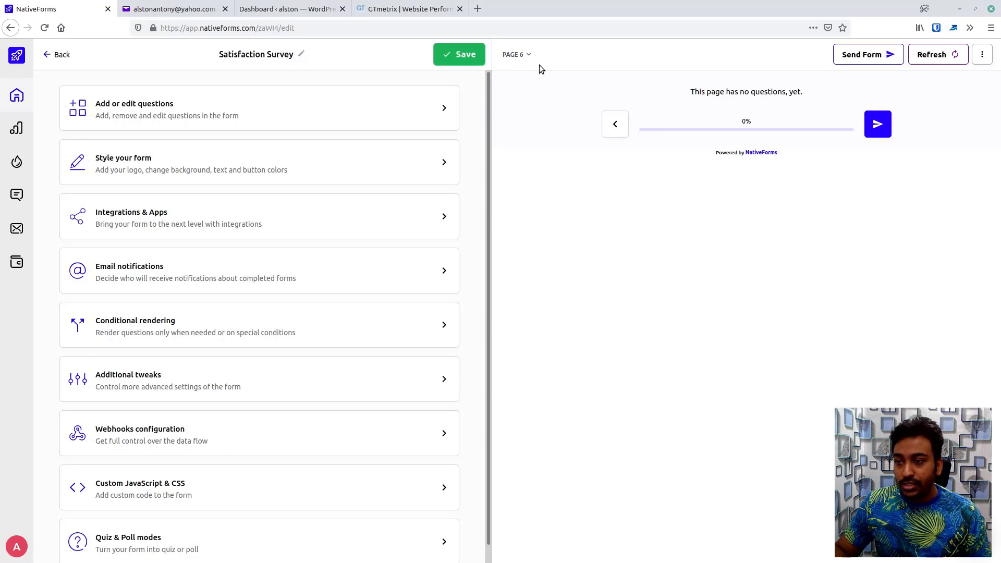
Examine the survey's first question with its answers and options, and collapse the questions section.
left_click(447, 104)
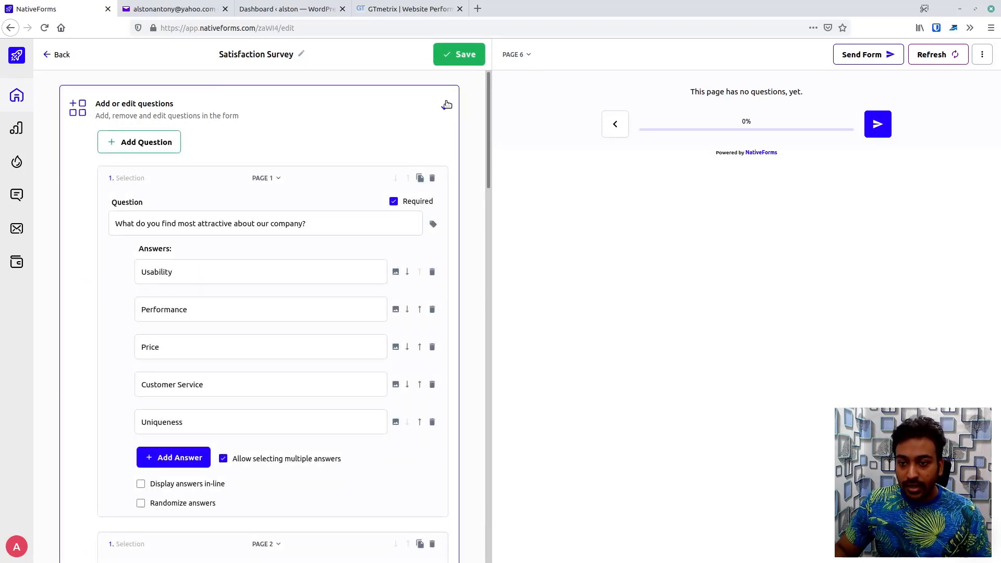
scroll(447, 104, "down", 2)
scroll(448, 105, "up", 2)
scroll(448, 105, "down", 2)
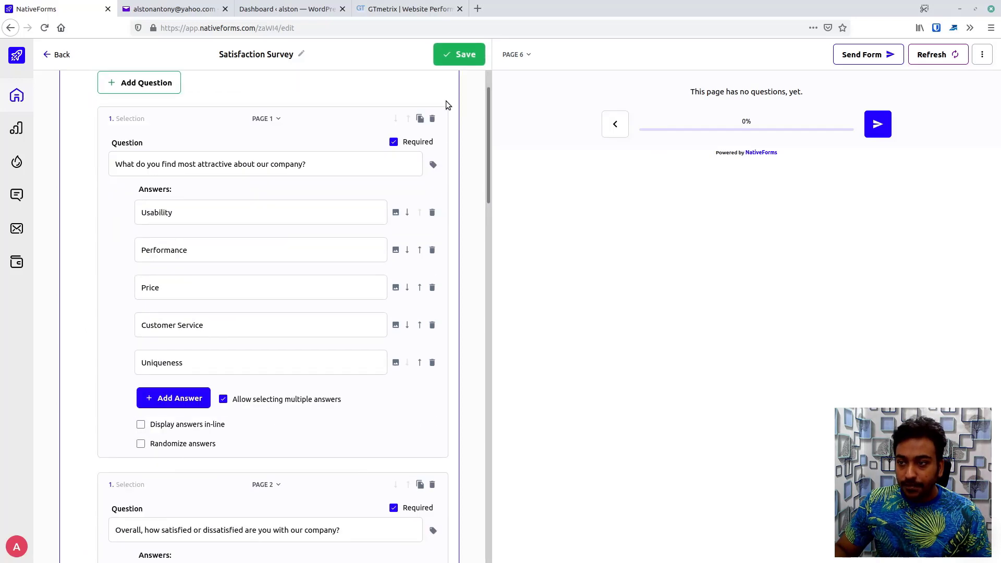
scroll(448, 104, "up", 1)
scroll(446, 102, "up", 1)
left_click(446, 103)
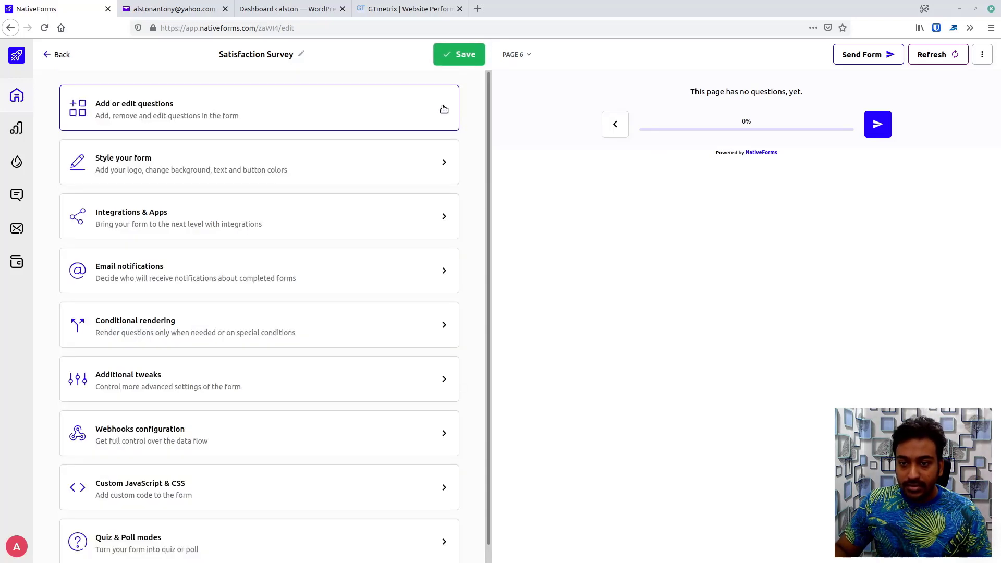
Read through the survey's questions on all pages, and check the available question types without adding a question.
left_click(444, 107)
scroll(379, 259, "down", 4)
scroll(379, 259, "down", 15)
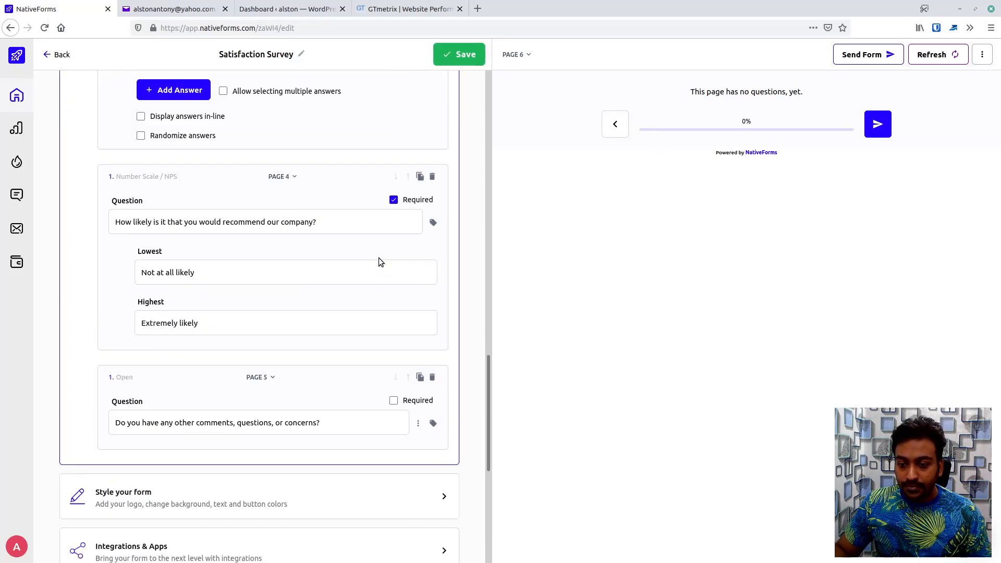
scroll(378, 257, "up", 15)
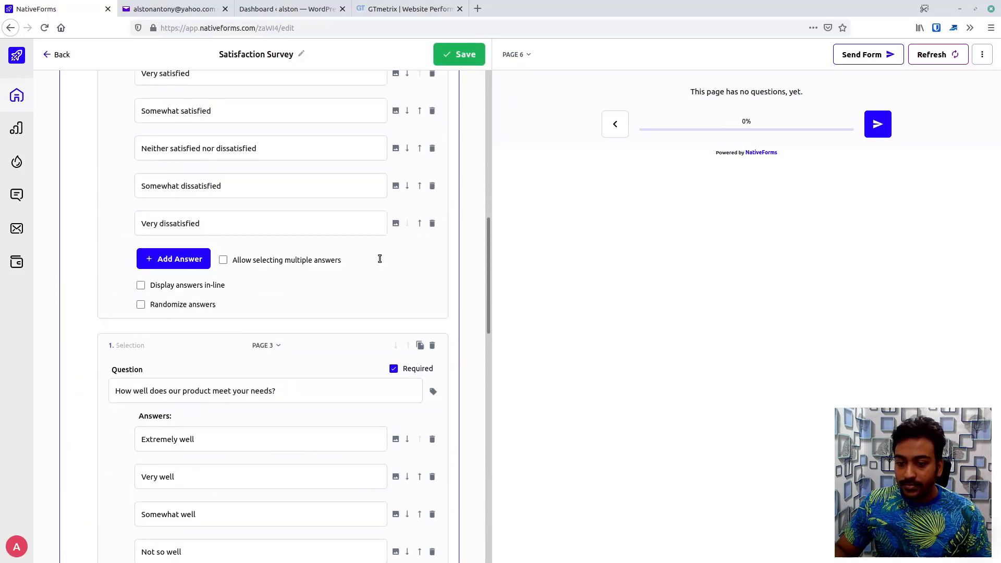
scroll(378, 257, "up", 5)
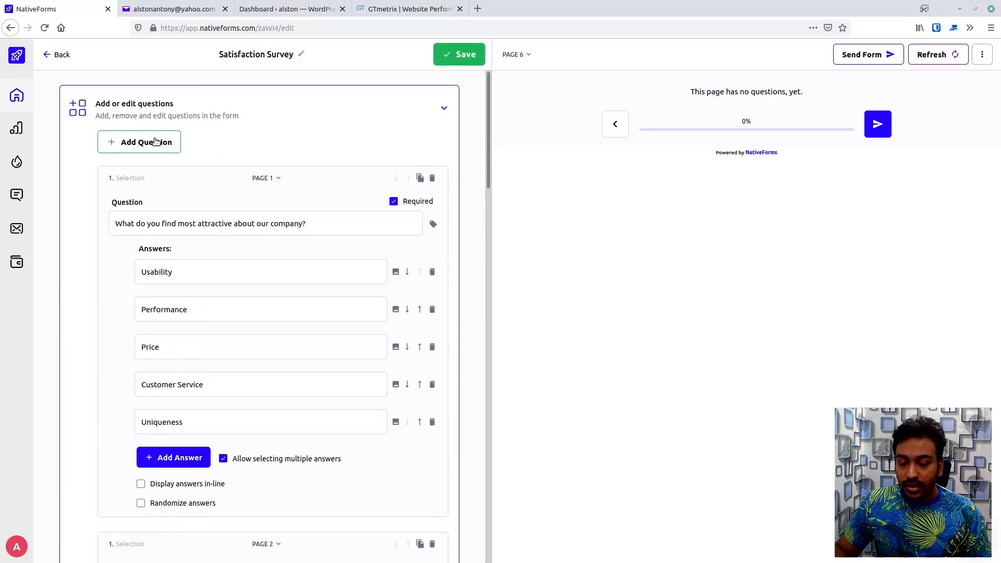
left_click(154, 141)
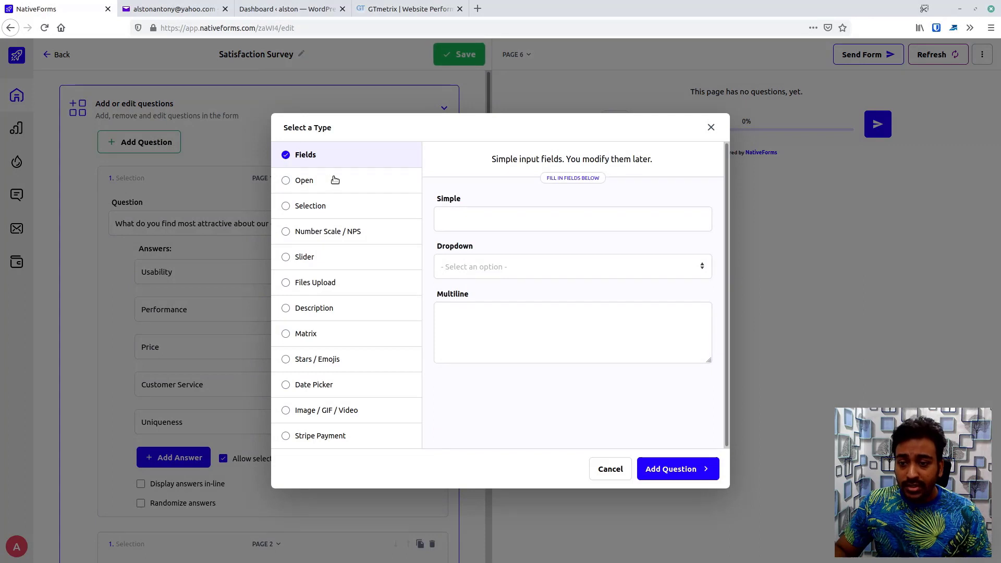
left_click(711, 127)
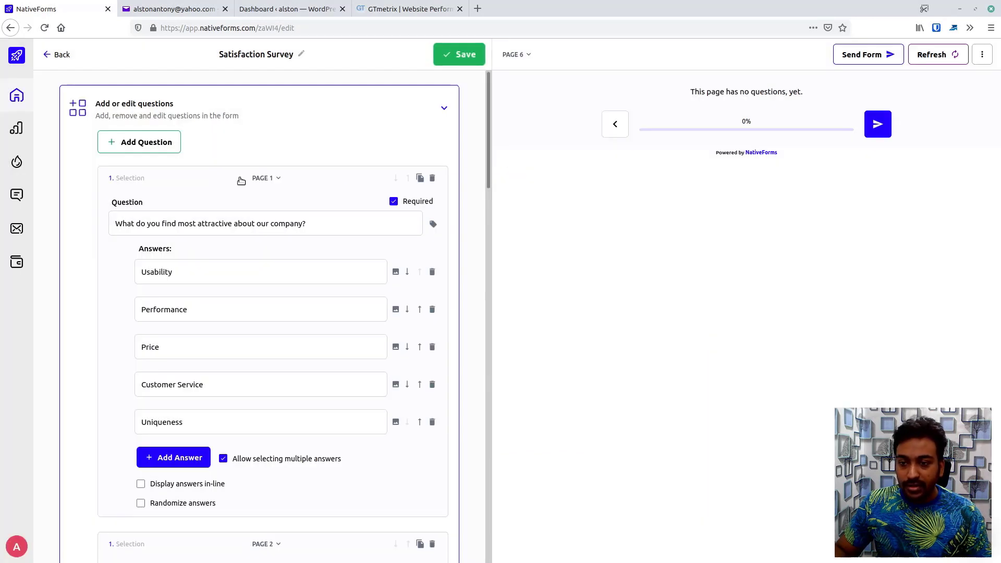
Check the first question's badge setting and move its Usability answer down one place.
scroll(269, 167, "down", 2)
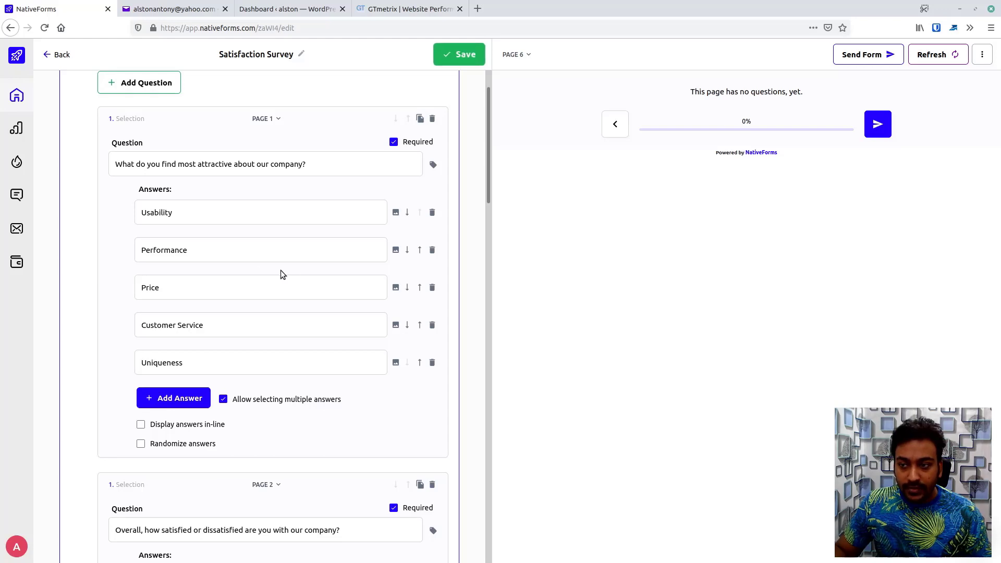
left_click(433, 166)
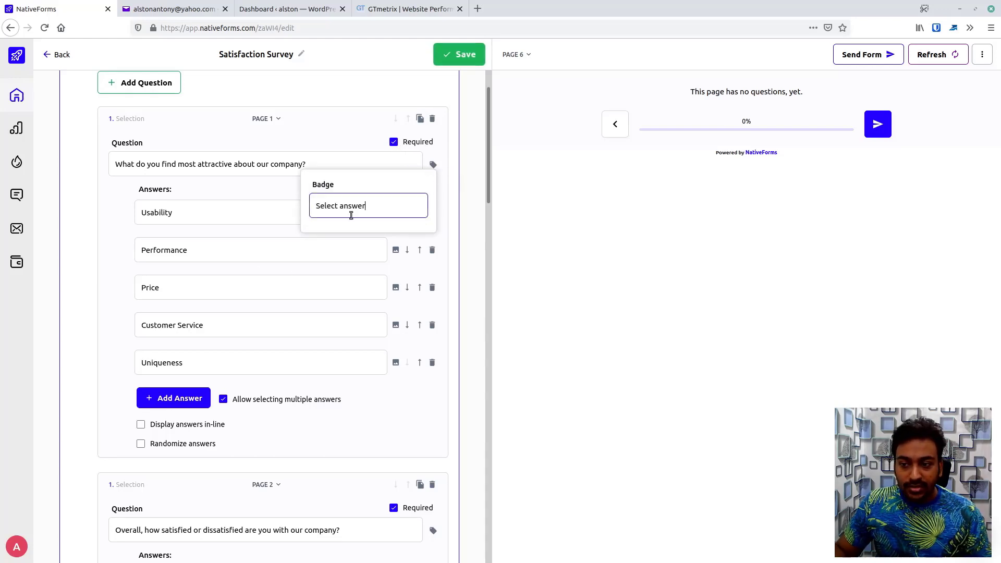
left_click(457, 181)
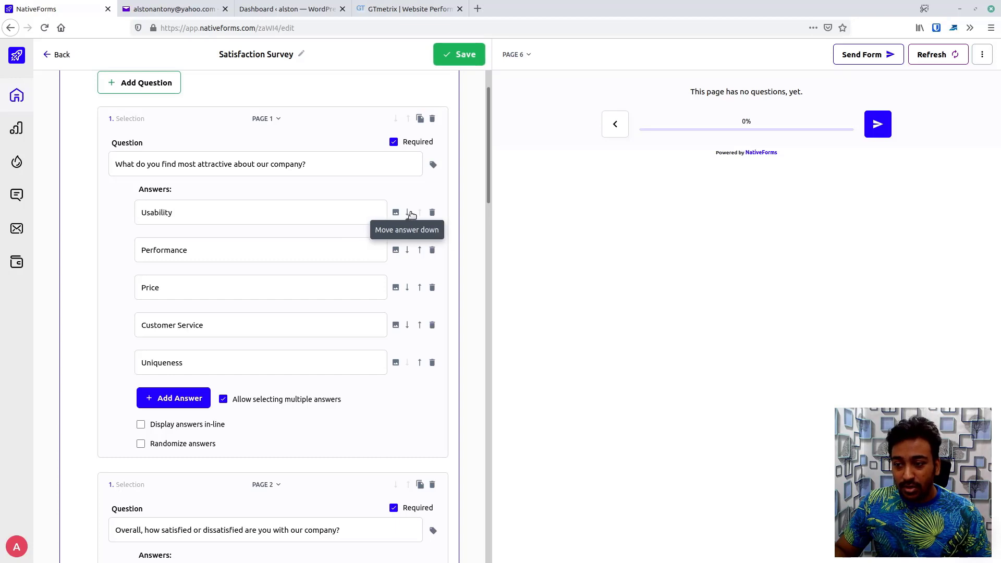
left_click(407, 212)
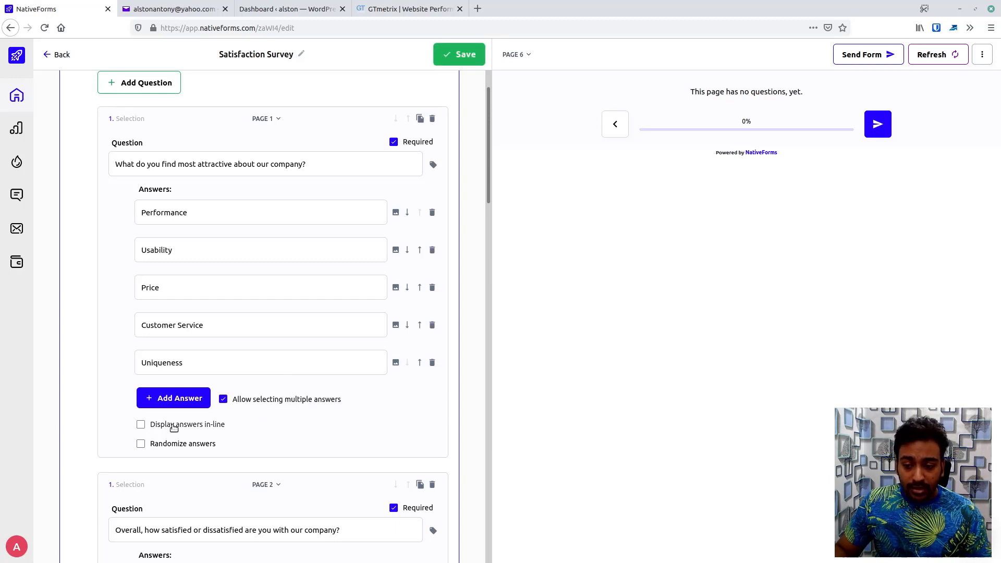
Try the in-line display and randomize options for the first question's answers, switching each one back off.
left_click(173, 426)
left_click(174, 426)
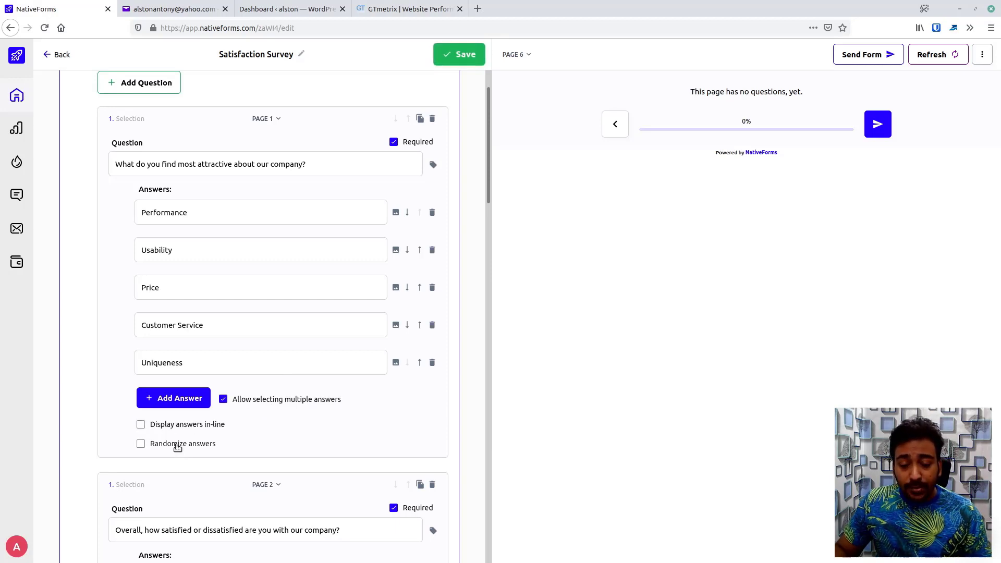
left_click(178, 446)
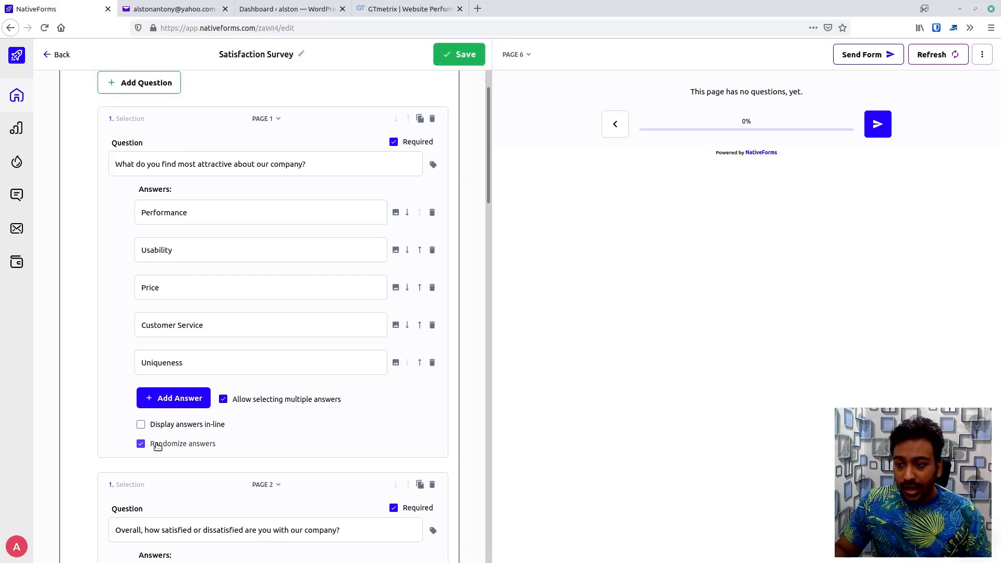
left_click(156, 445)
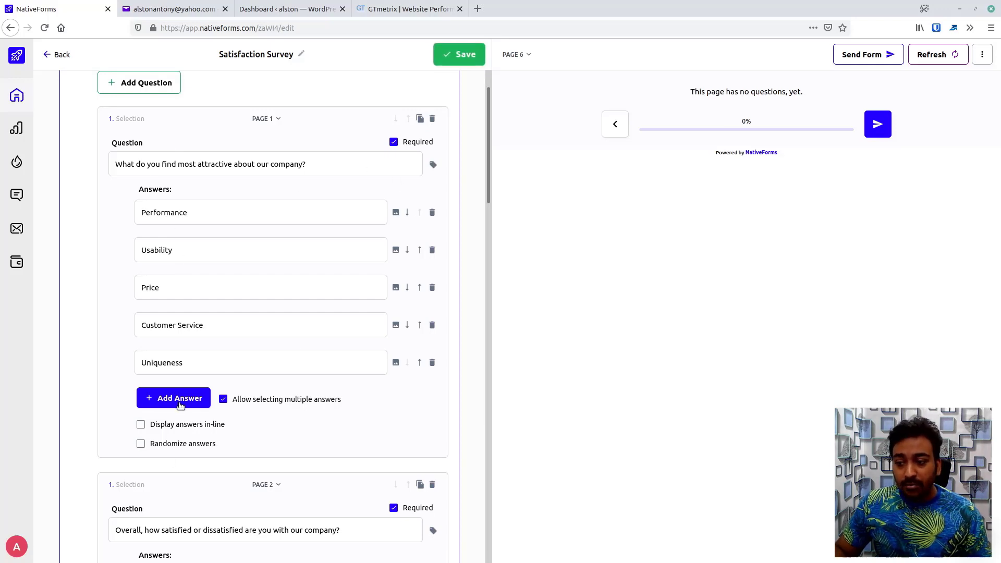
Start adding a question and preview the Open, Selection, Number Scale / NPS, Slider and Files Upload types, trying the sample price slider.
scroll(242, 351, "down", 7)
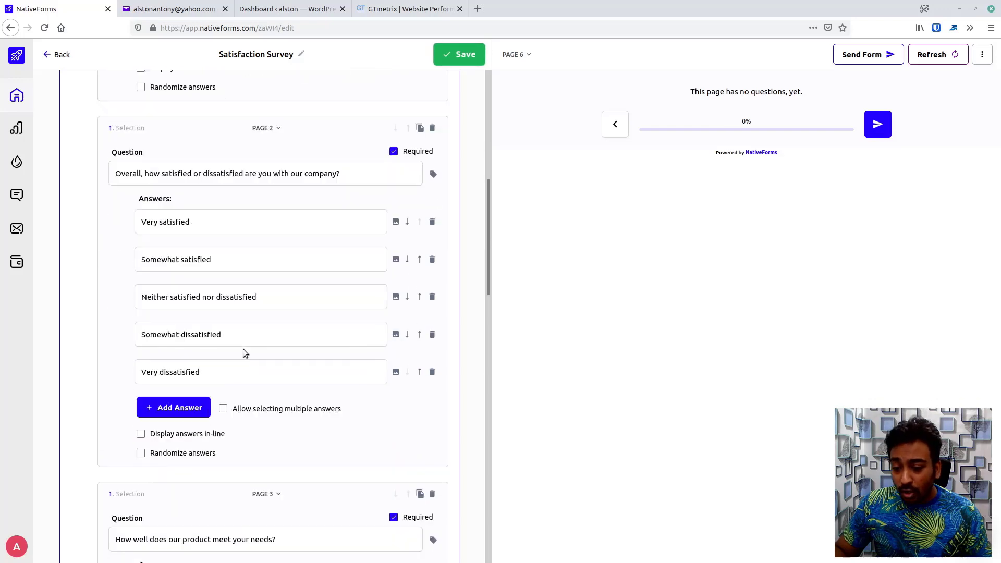
scroll(243, 348, "down", 7)
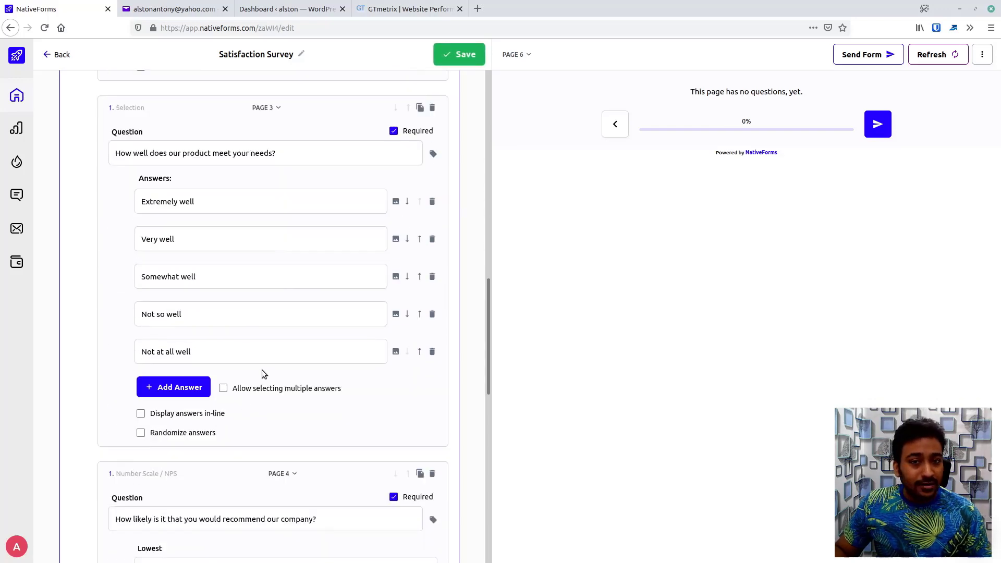
scroll(262, 374, "up", 20)
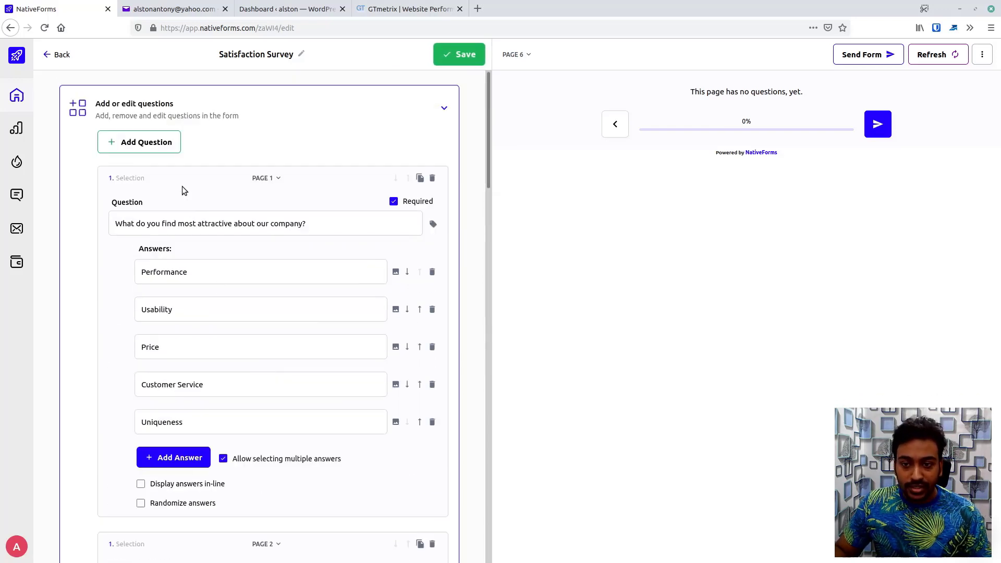
left_click(156, 143)
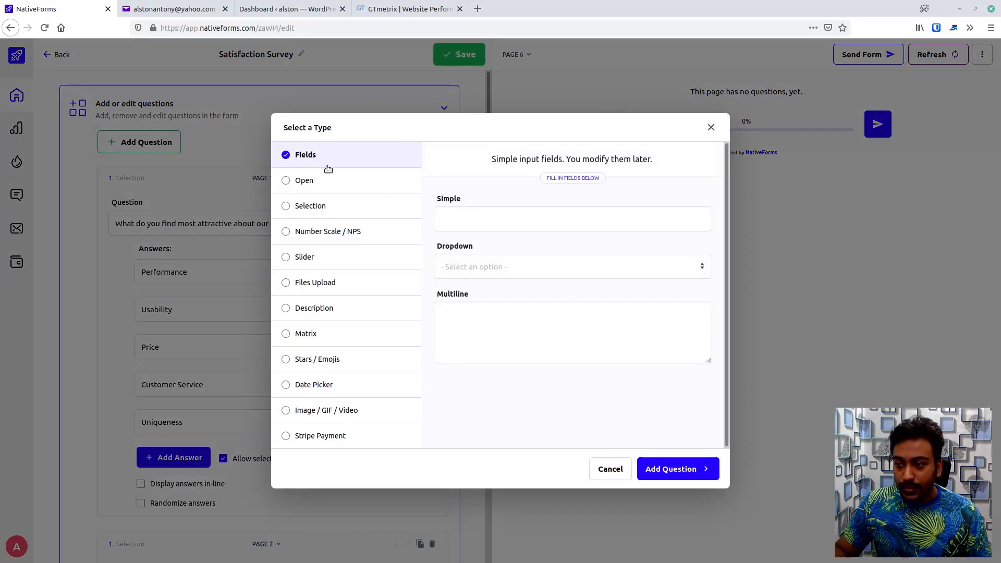
left_click(312, 191)
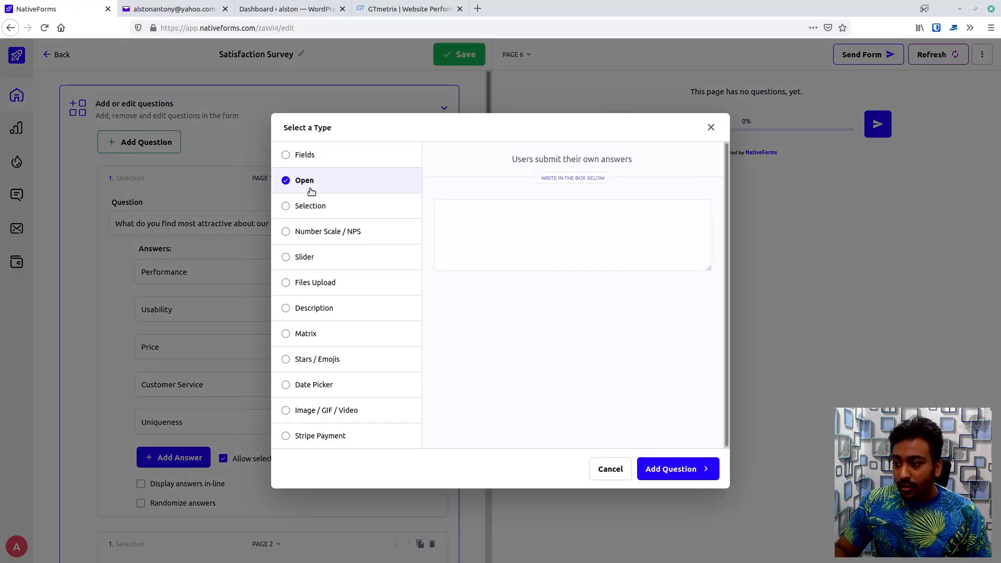
left_click(355, 210)
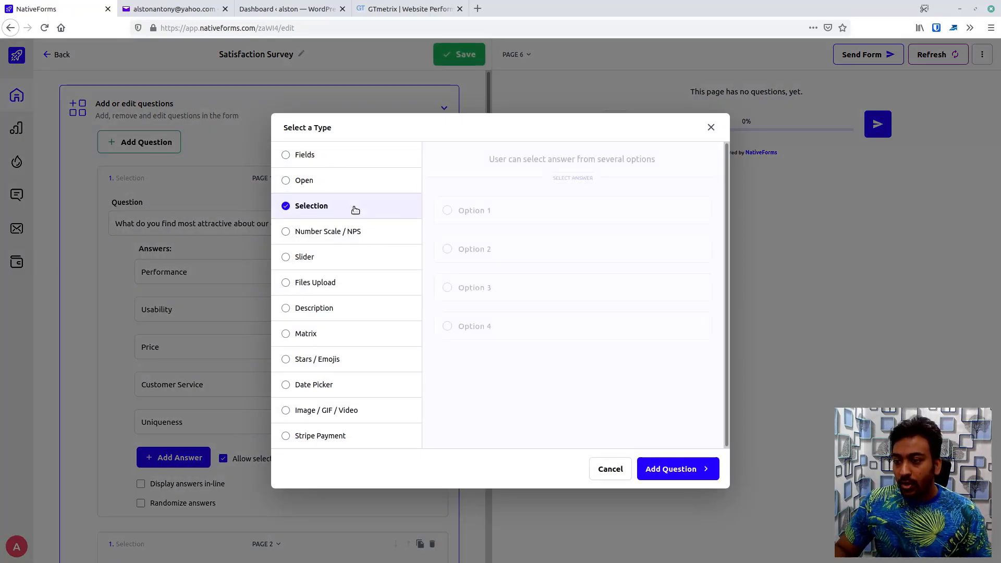
left_click(358, 232)
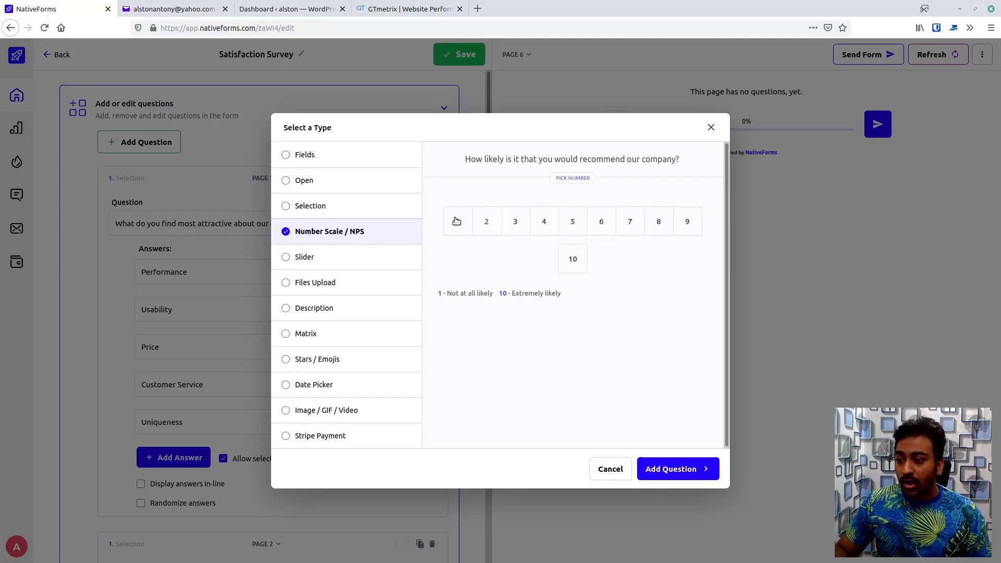
left_click(332, 257)
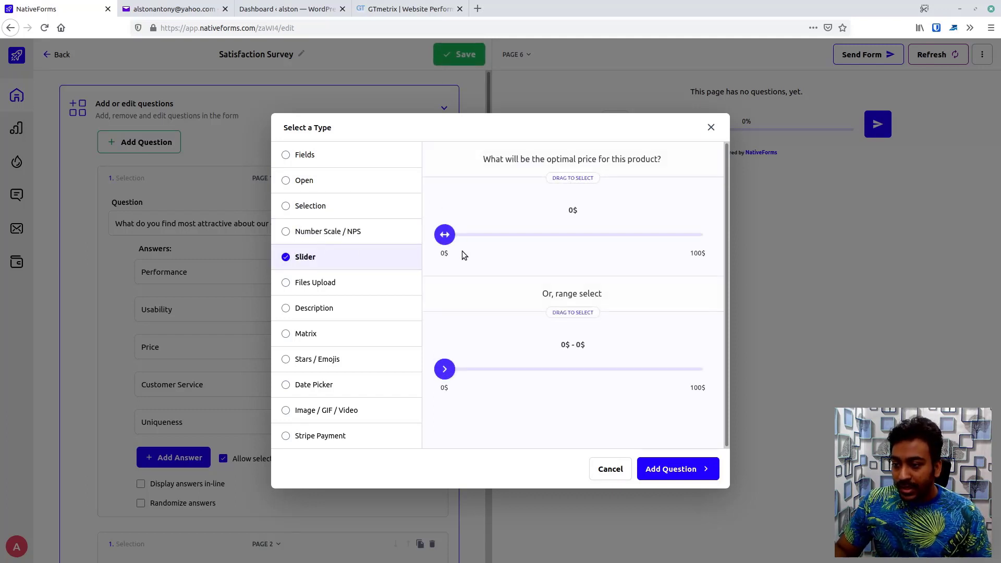
left_click(588, 240)
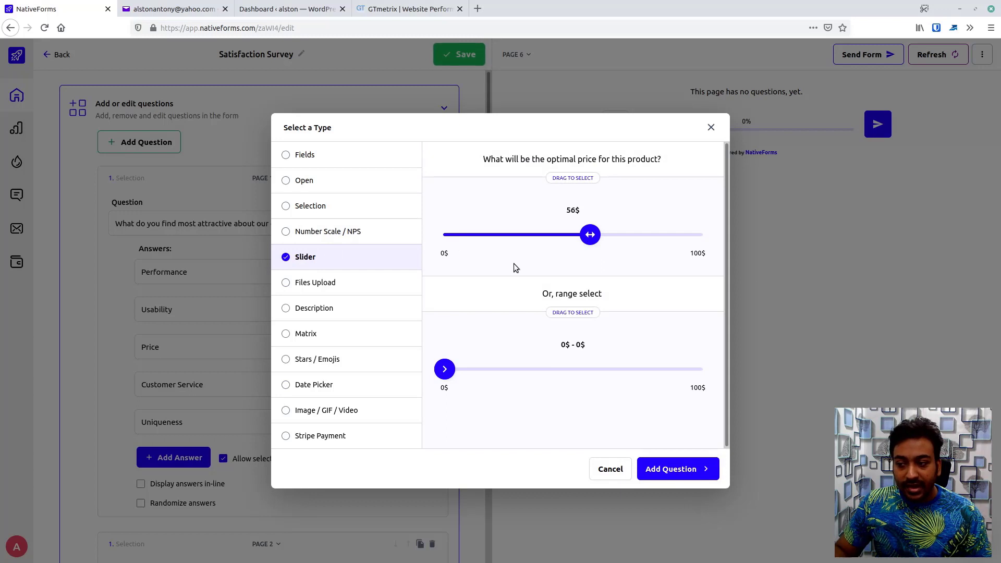
left_click(313, 283)
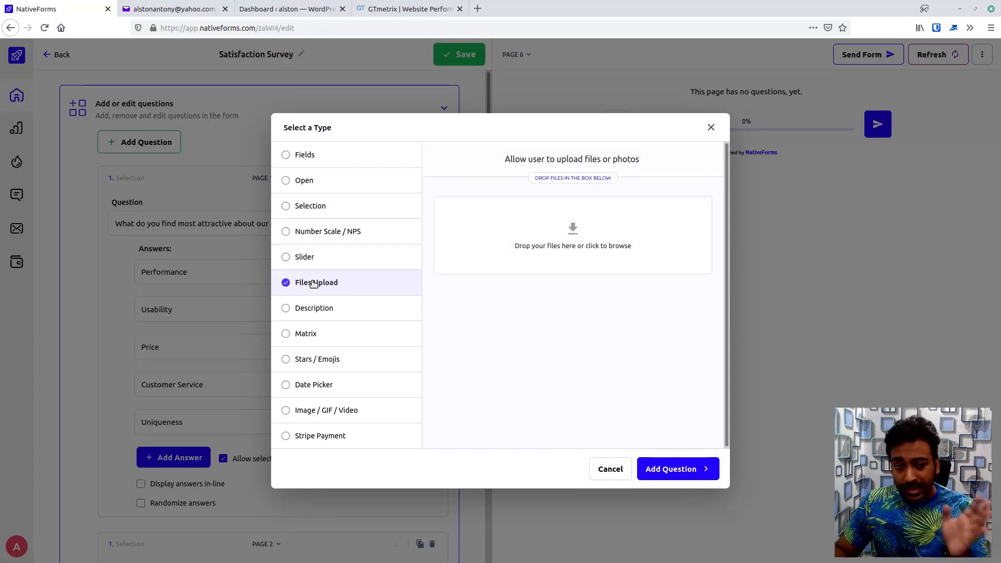
Preview the Description, Matrix, Stars / Emojis, Date Picker, Image / GIF / Video and Stripe Payment question types.
left_click(338, 315)
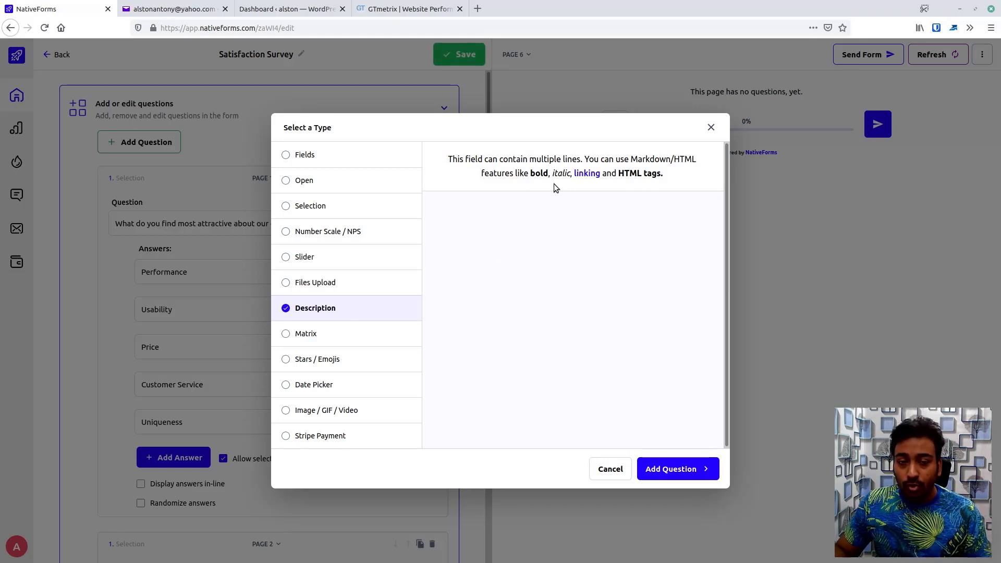
left_click(319, 332)
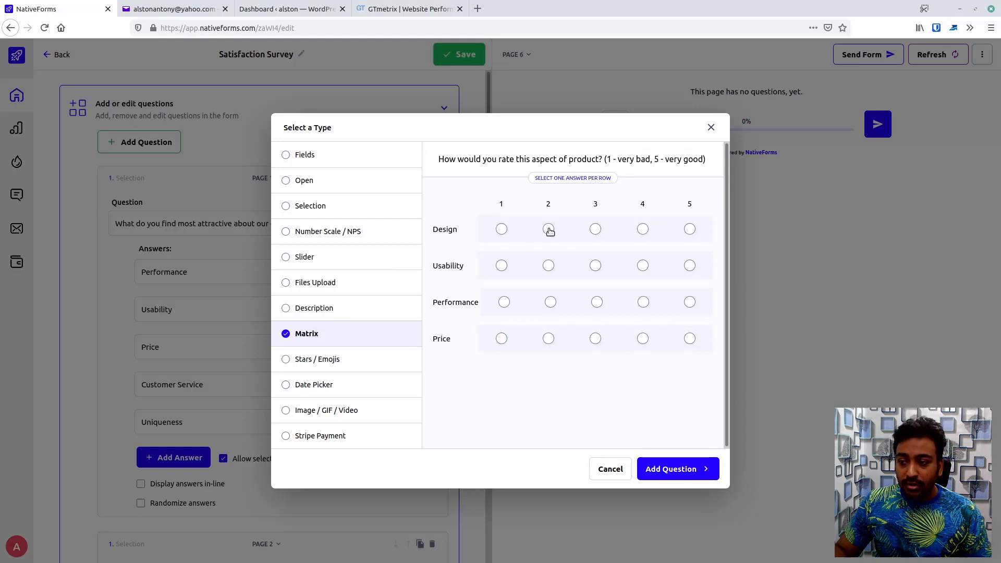
left_click(333, 359)
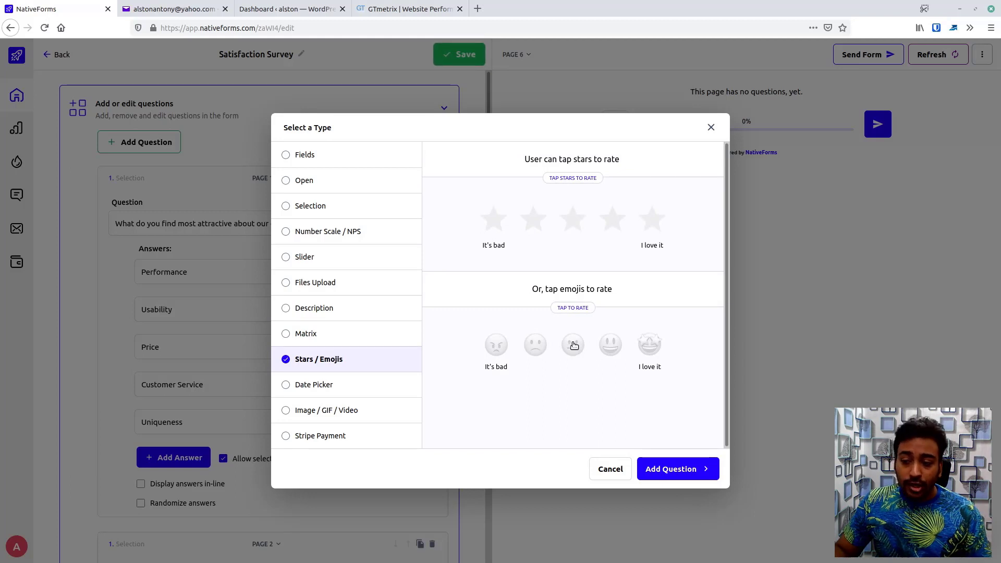
left_click(338, 385)
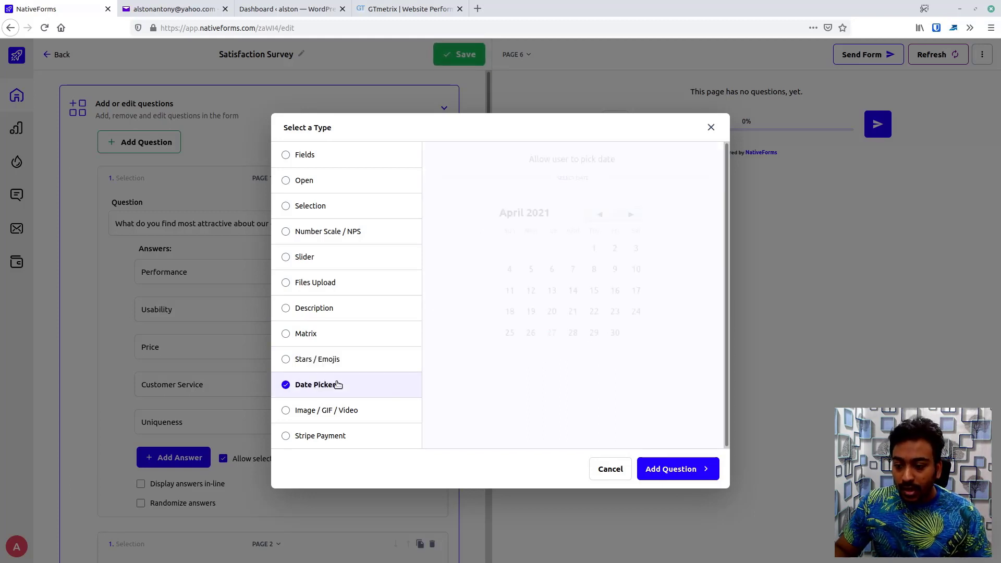
left_click(338, 410)
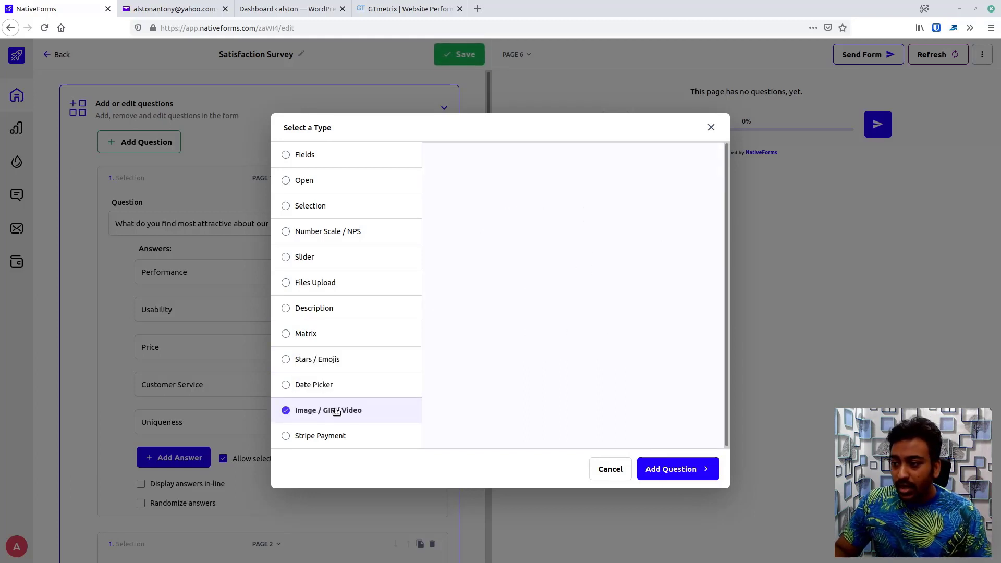
left_click(345, 435)
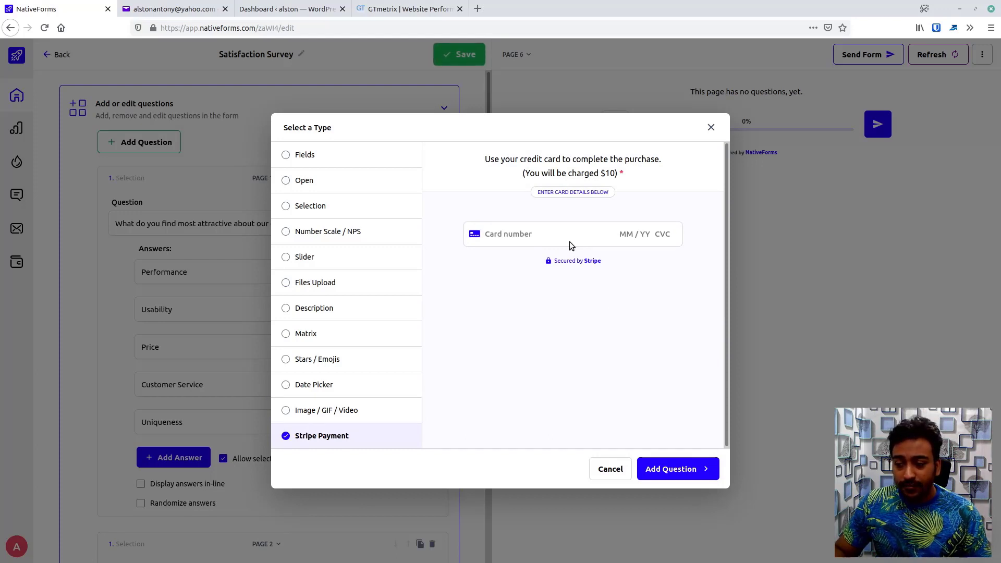
Add a question of the Open type to page 6 of the survey.
left_click(312, 309)
left_click(318, 209)
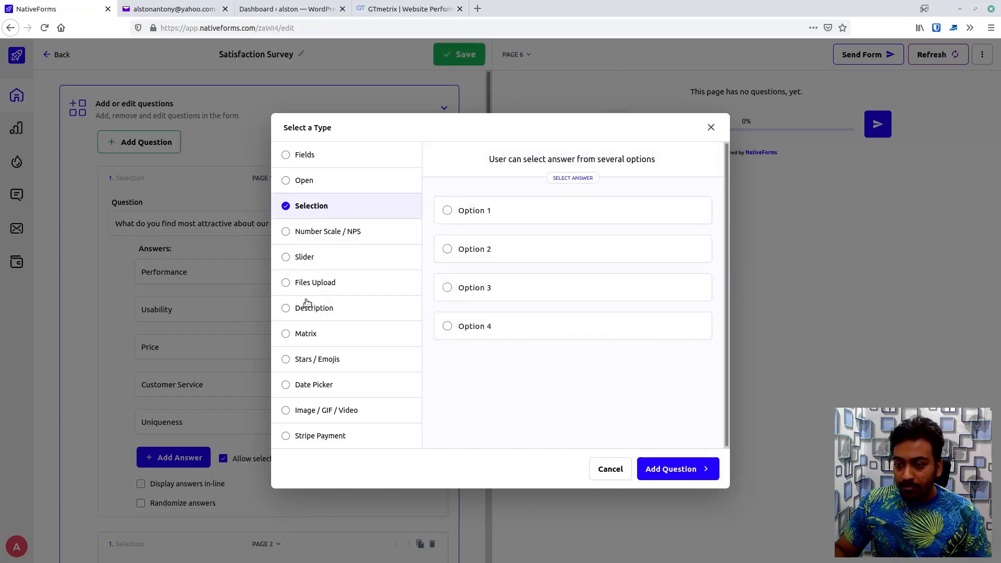
left_click(318, 181)
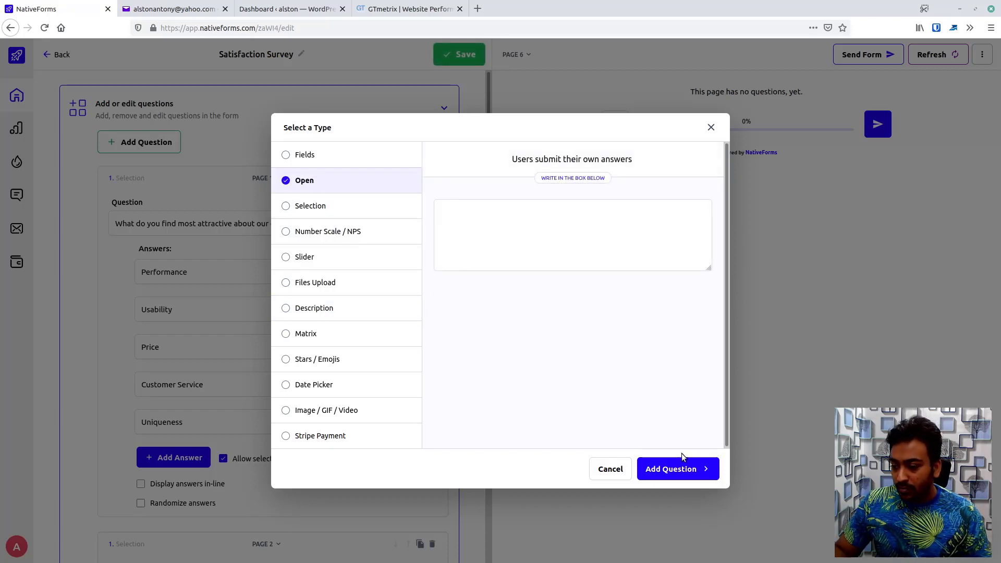
left_click(678, 469)
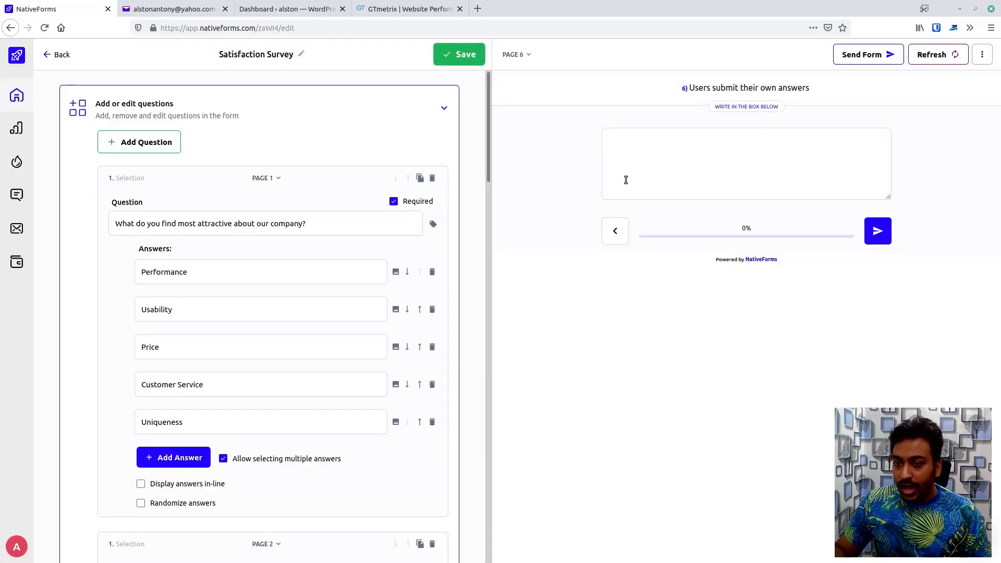
Set the placeholder of the page 6 open question to "Please share us your message".
scroll(345, 295, "down", 18)
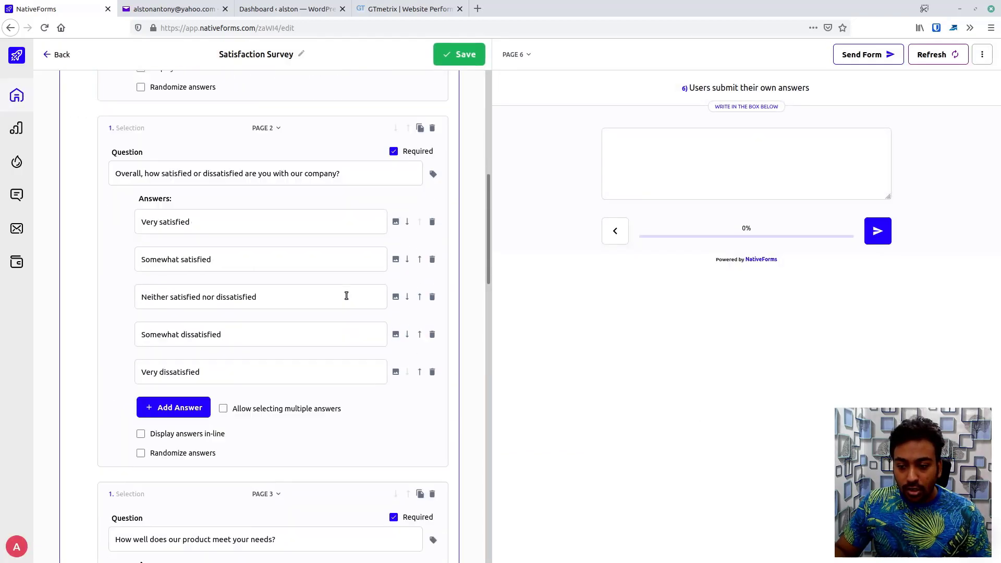
scroll(347, 296, "down", 5)
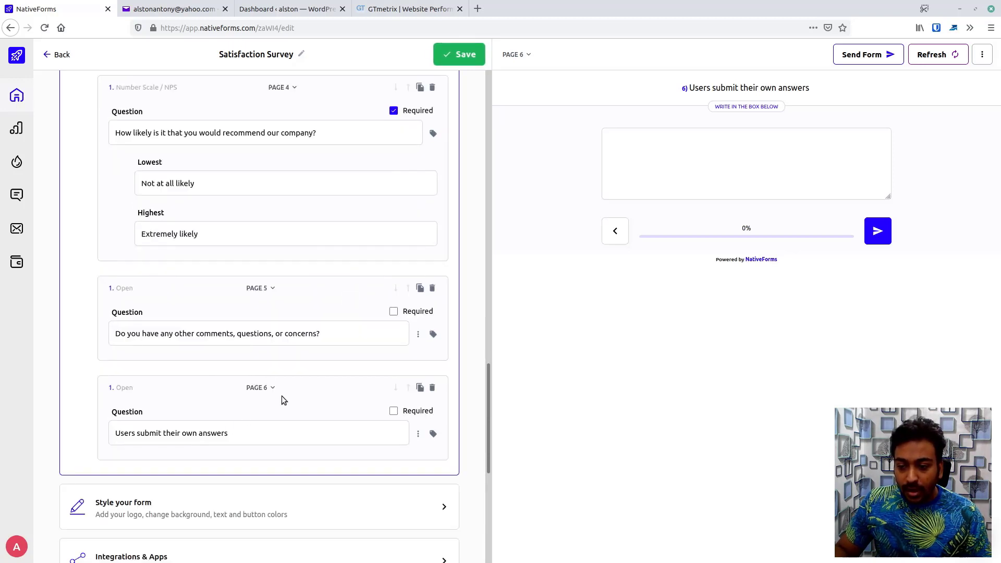
left_click(199, 432)
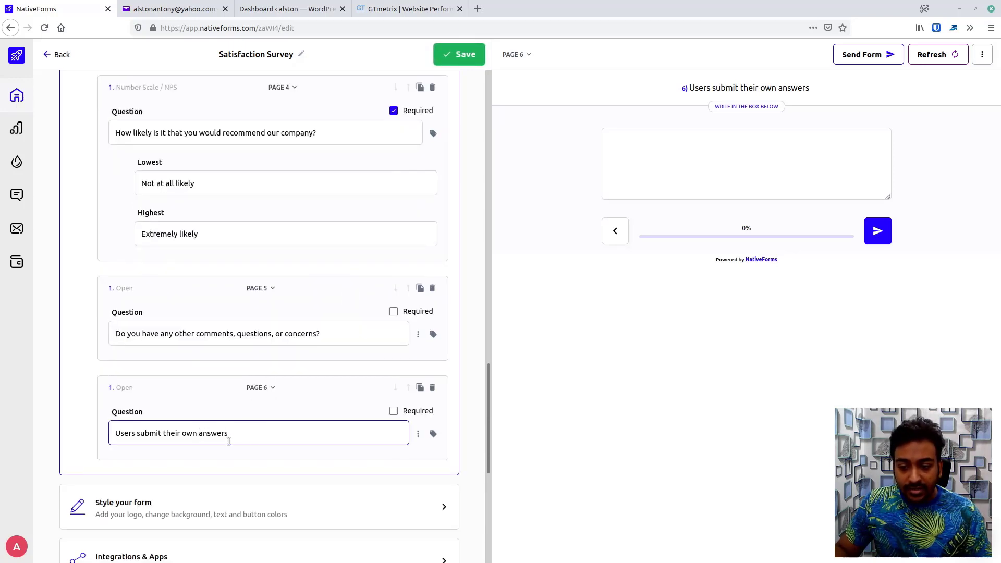
left_click_drag(199, 433, 329, 436)
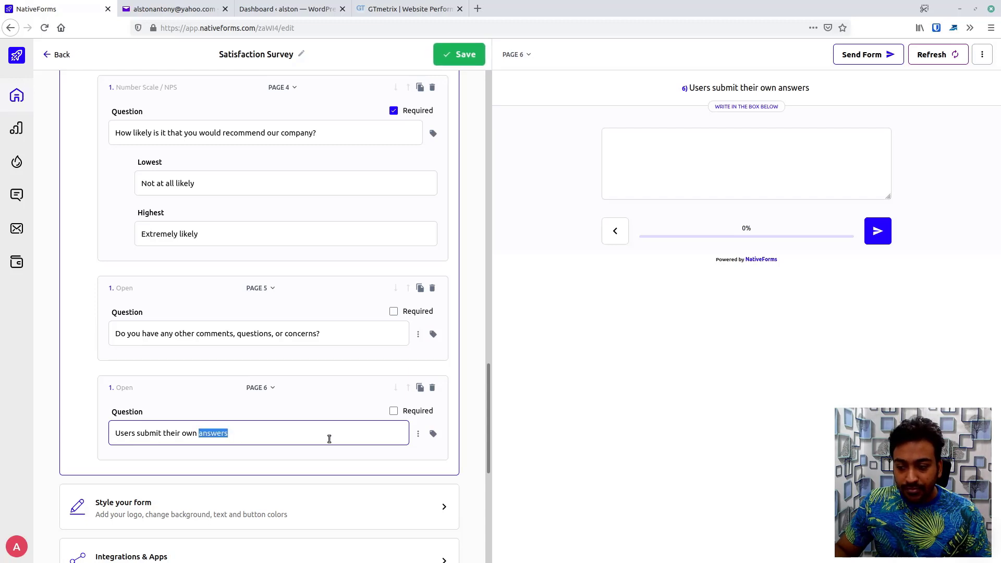
left_click(418, 433)
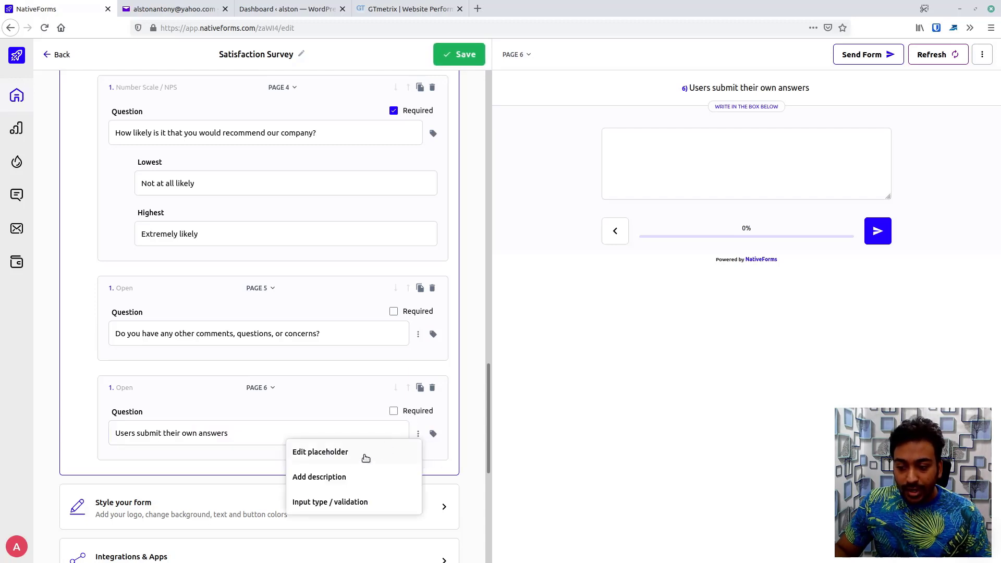
left_click(337, 458)
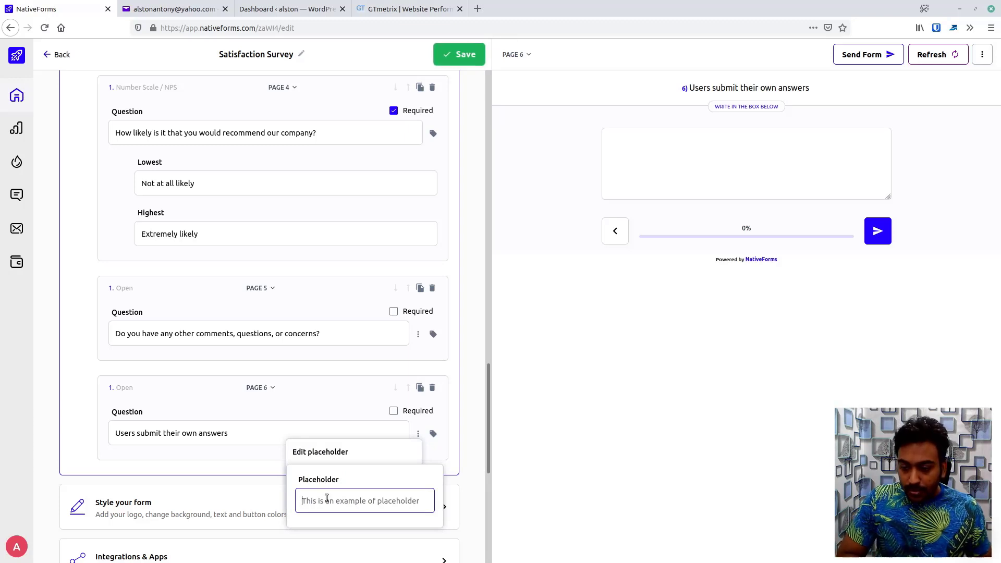
type("Please")
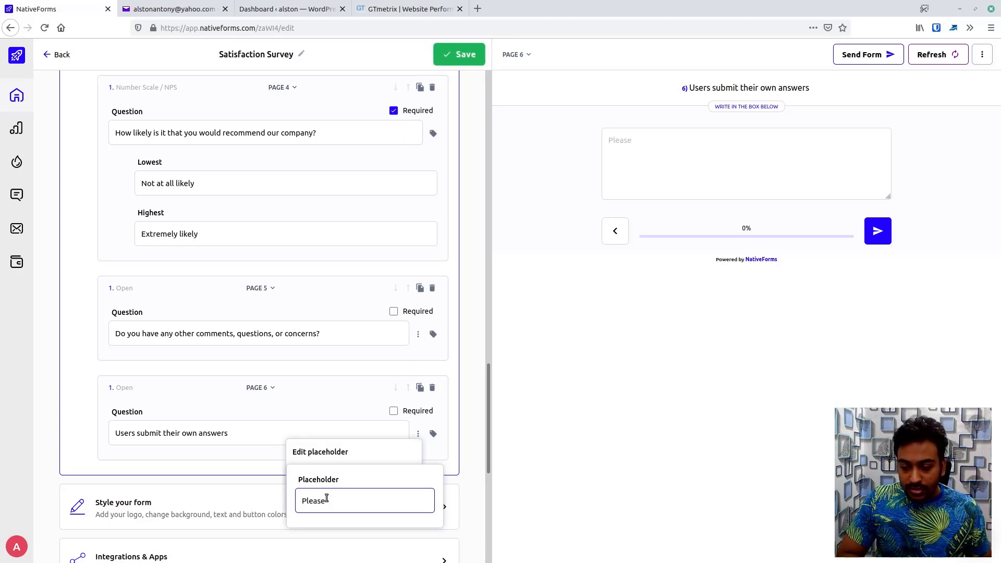
type(" share us you")
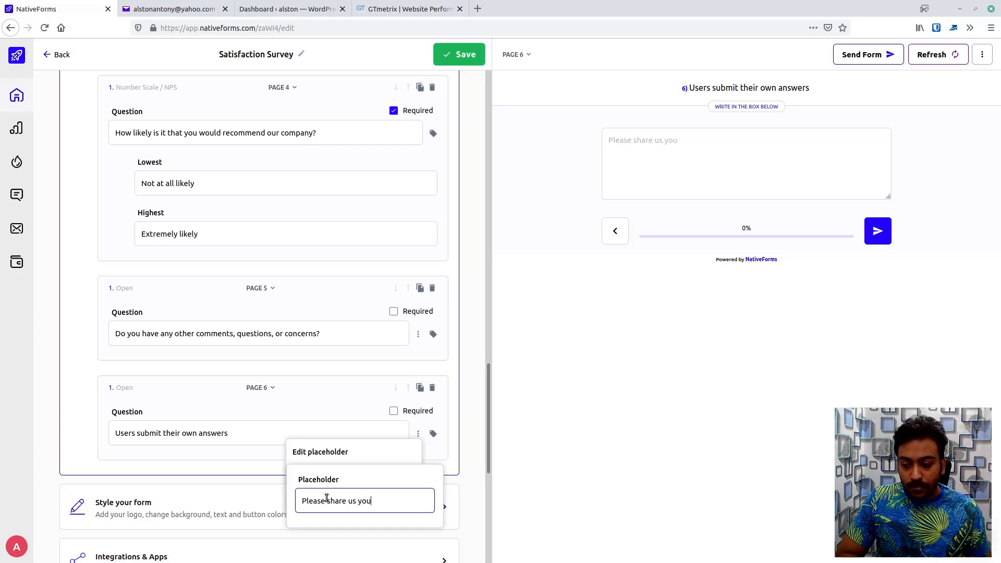
type("r ")
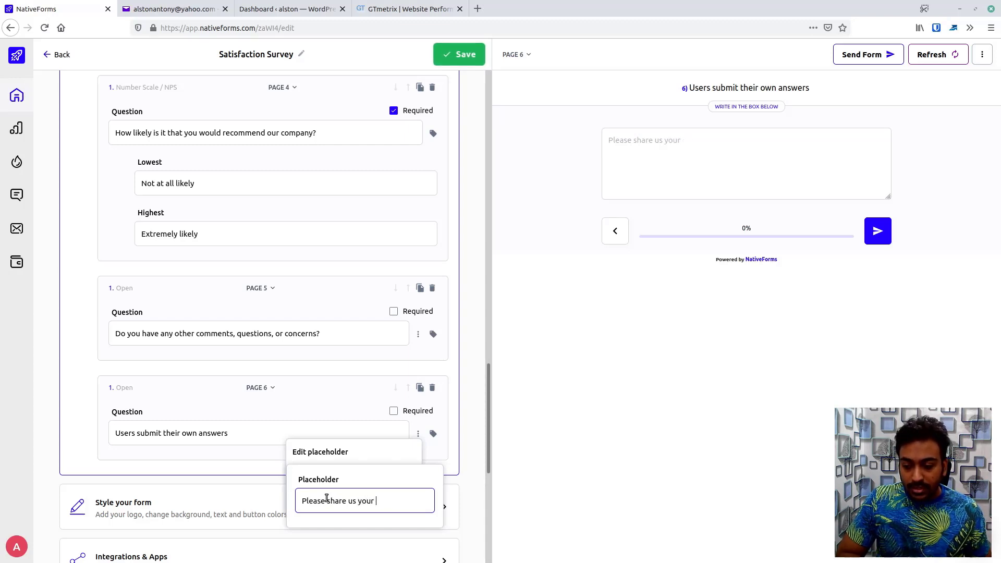
type("message")
left_click(333, 454)
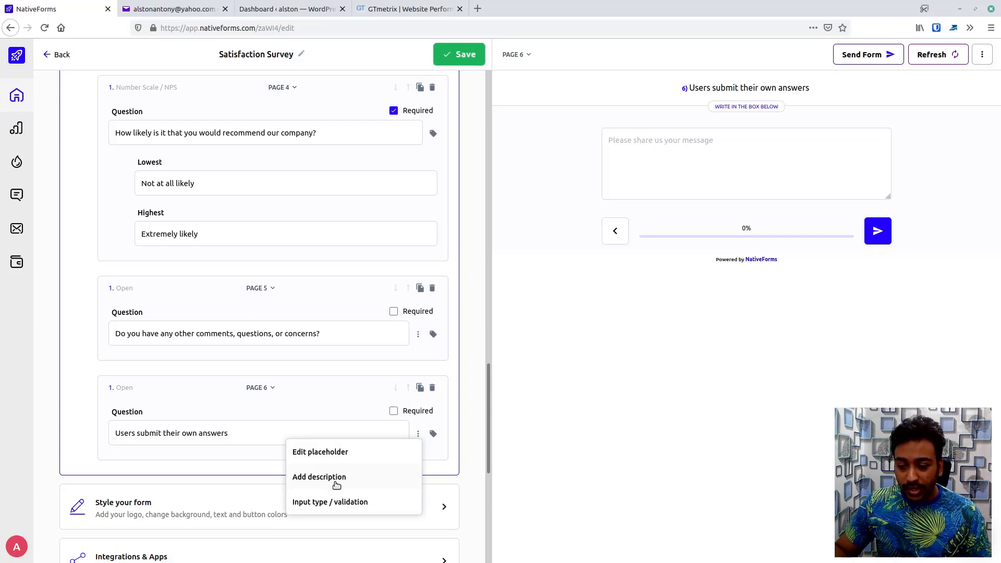
Try custom regular expression validation on the page 6 open question, then remove the validation.
left_click(343, 506)
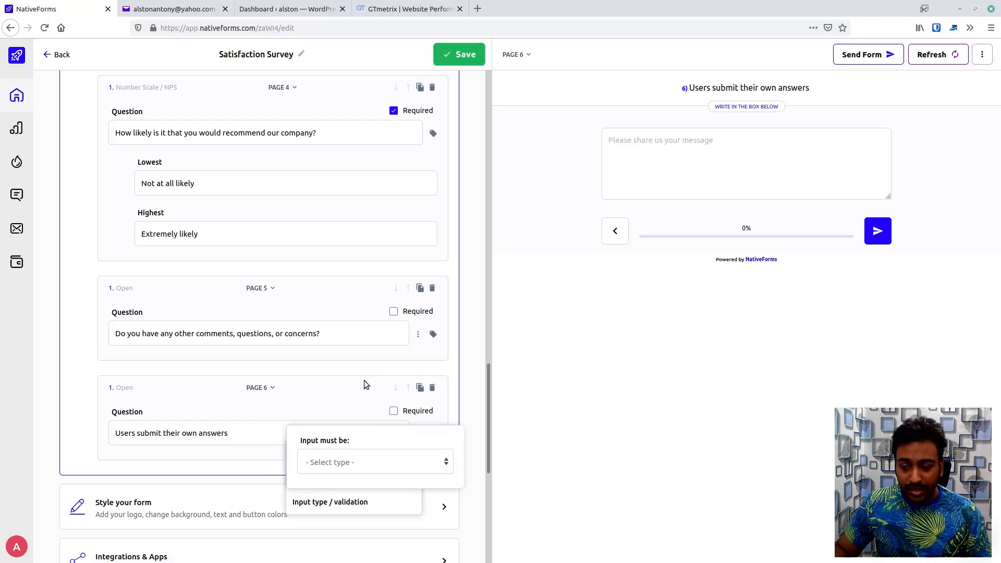
left_click(358, 436)
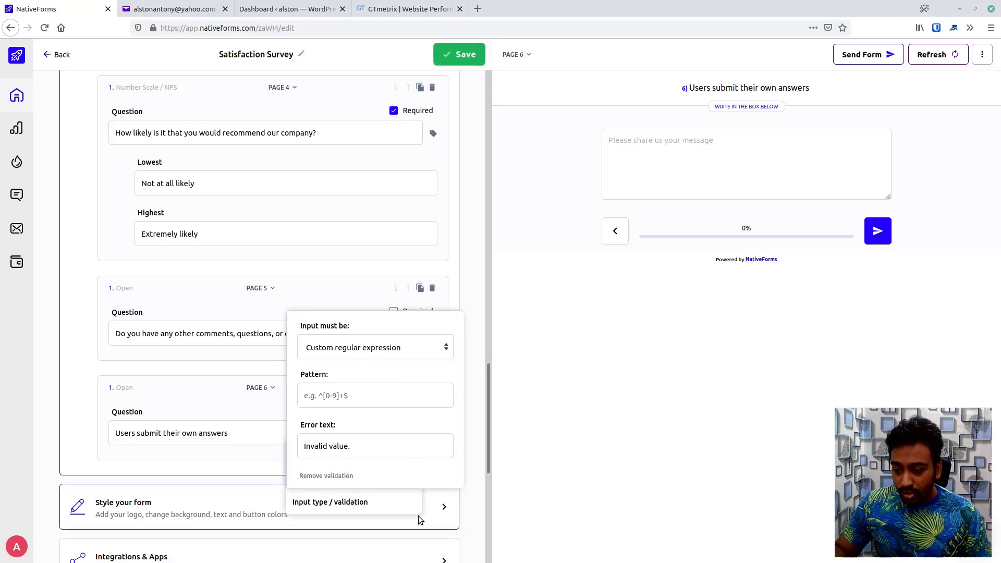
left_click(468, 516)
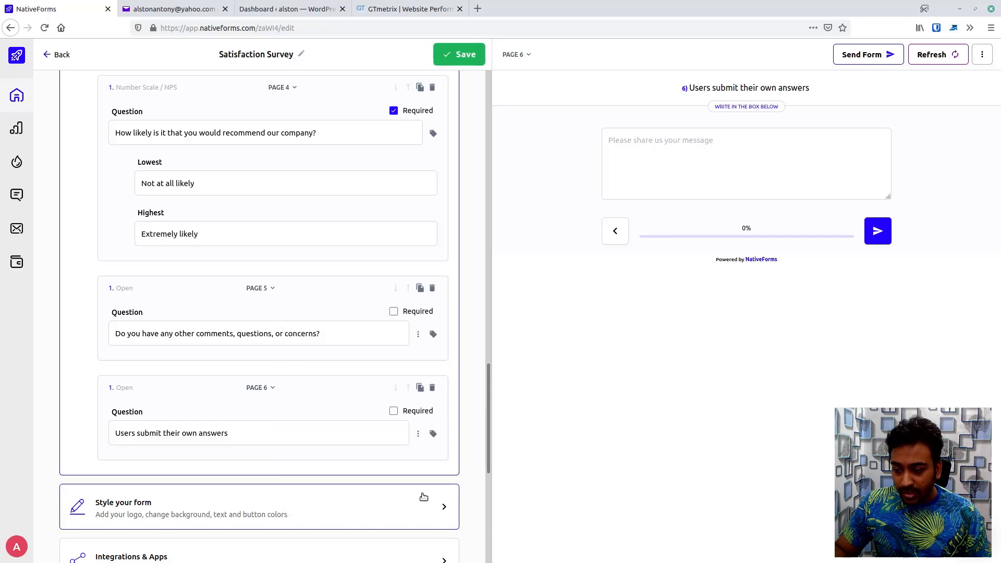
left_click(418, 433)
left_click(350, 502)
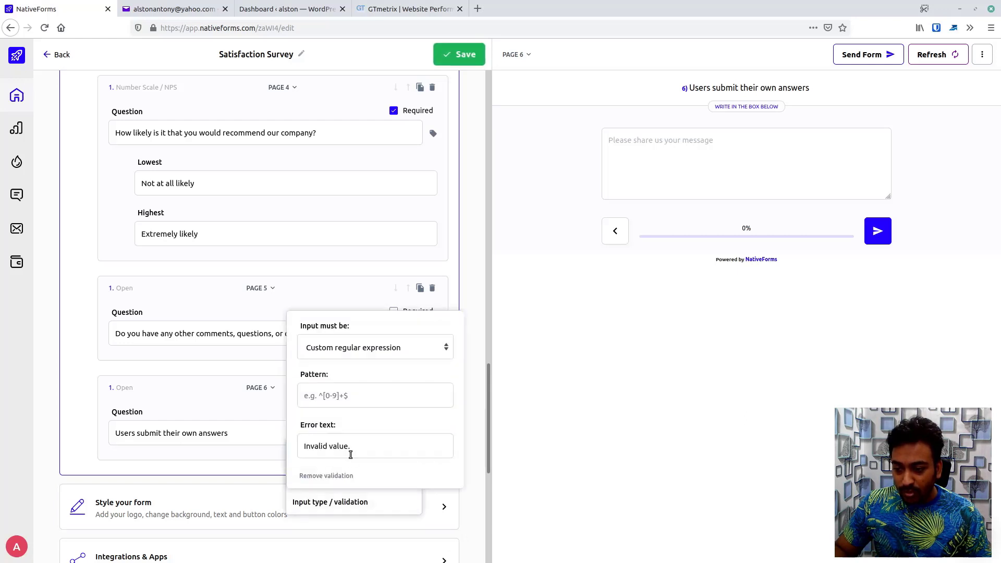
left_click(335, 385)
left_click(326, 476)
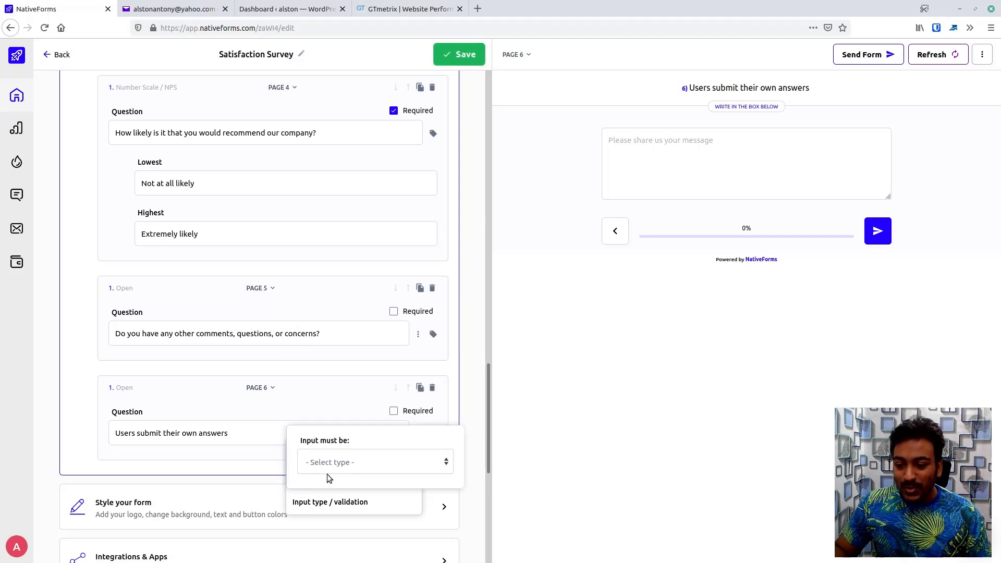
left_click(466, 434)
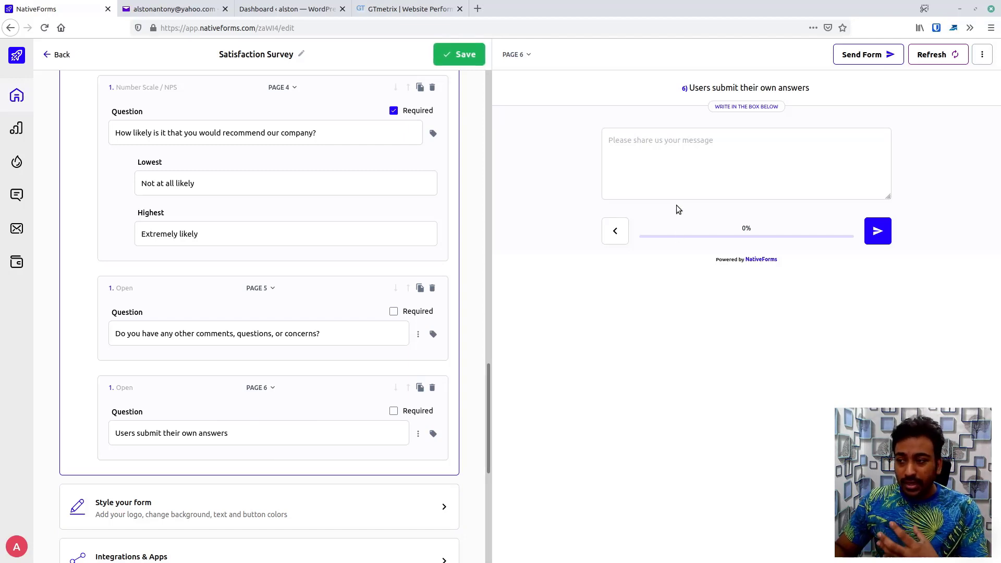
Review the form's page list, preview page 1 and return the preview to page 6.
left_click(524, 55)
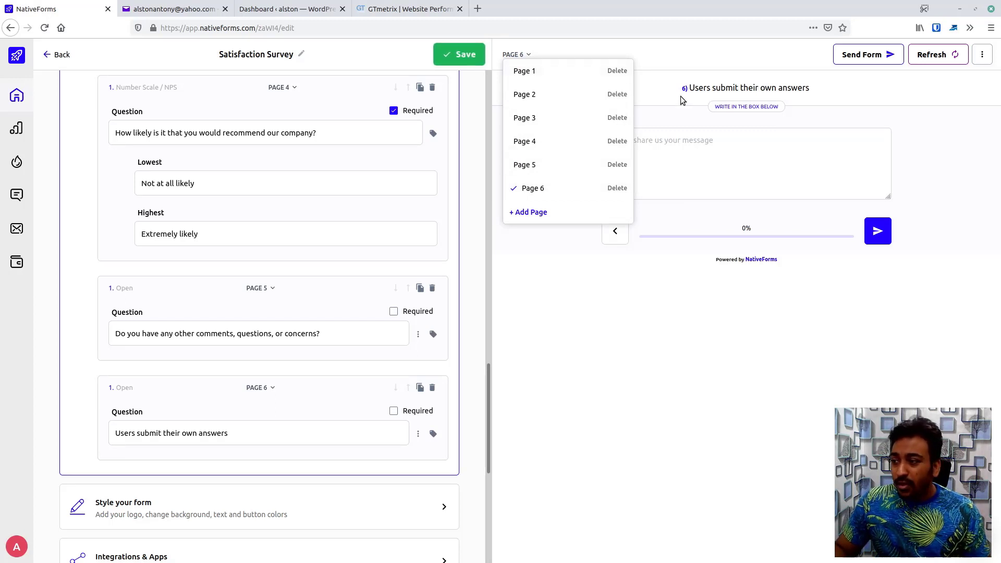
left_click(665, 396)
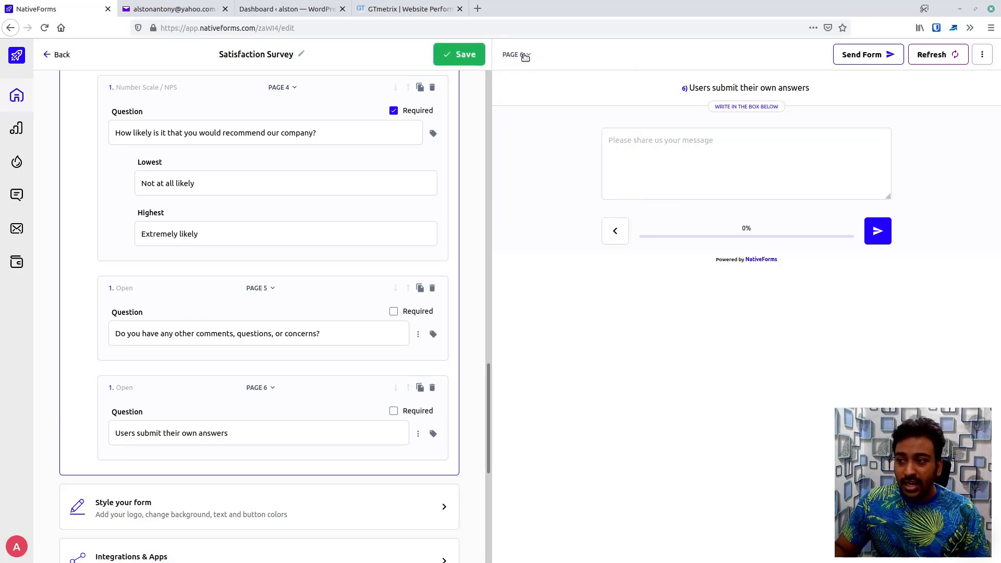
left_click(523, 56)
left_click(522, 70)
left_click(512, 54)
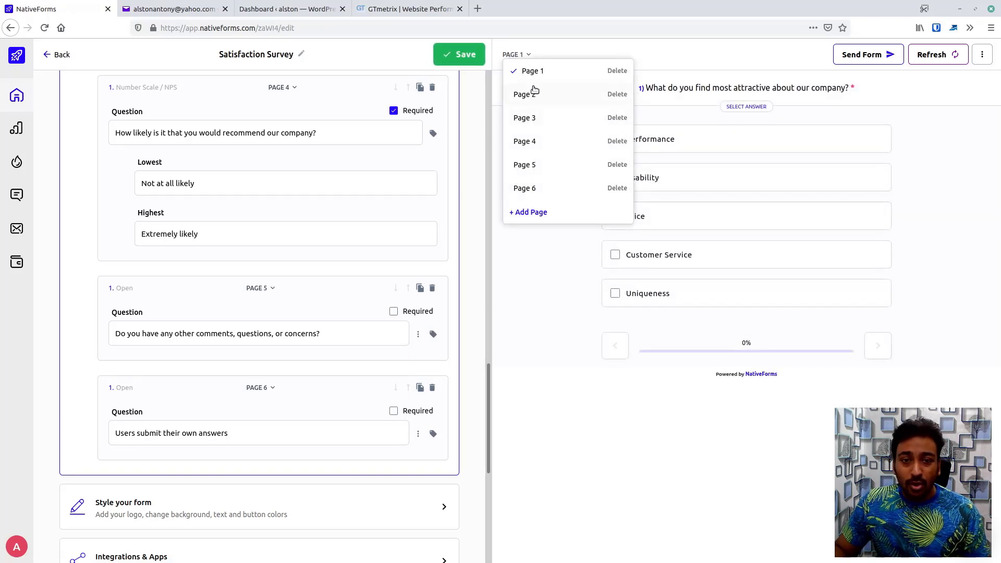
left_click(616, 426)
scroll(485, 295, "down", 2)
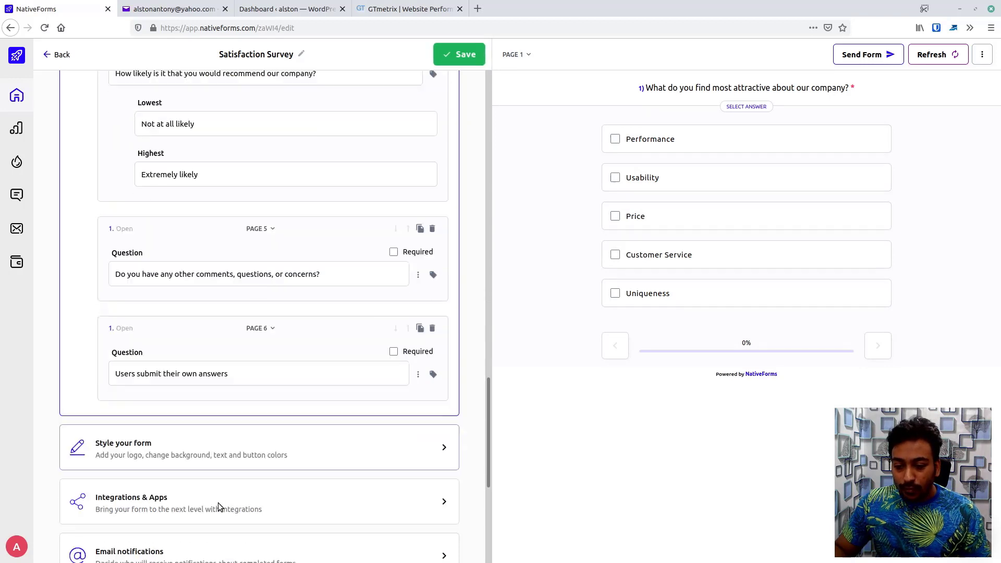
left_click(513, 54)
left_click(522, 188)
Add a question of the Stars / Emojis type to page 6 of the survey.
scroll(396, 169, "up", 10)
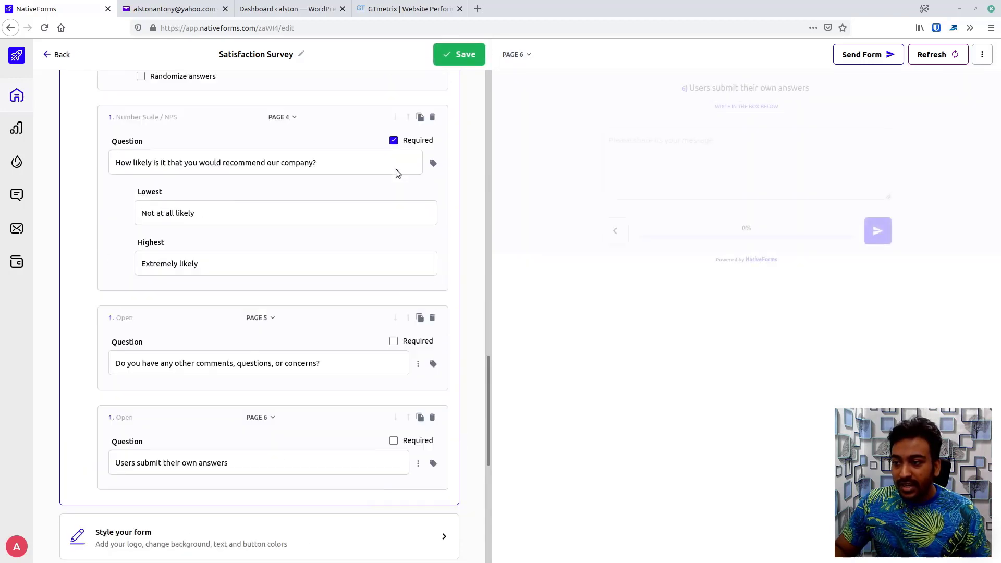
left_click_drag(484, 269, 483, 99)
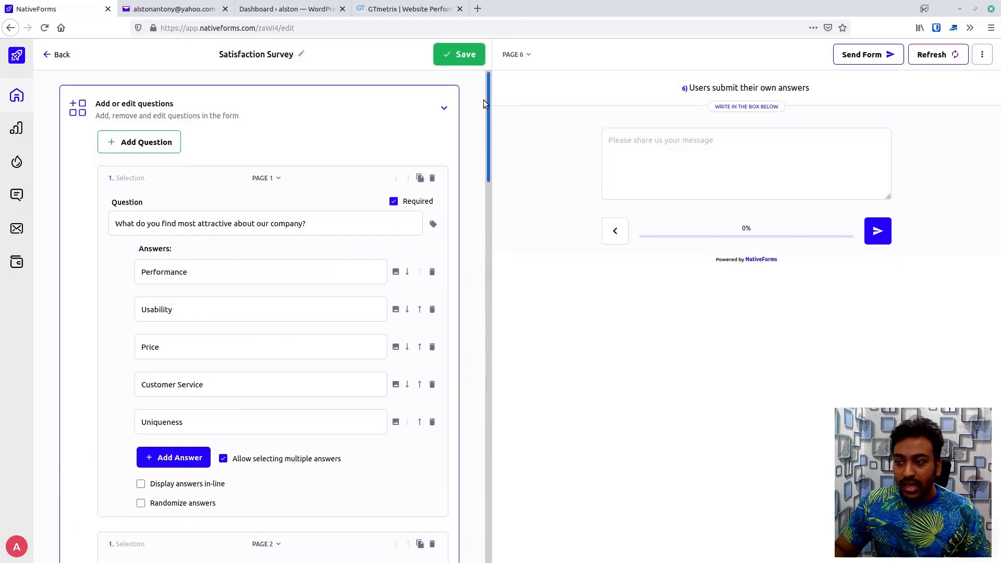
left_click(147, 142)
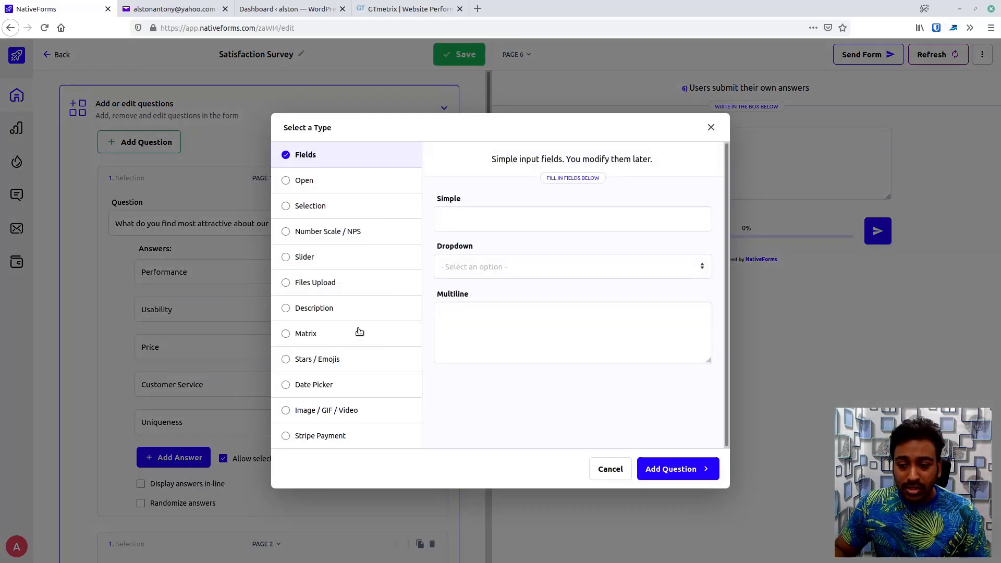
left_click(320, 359)
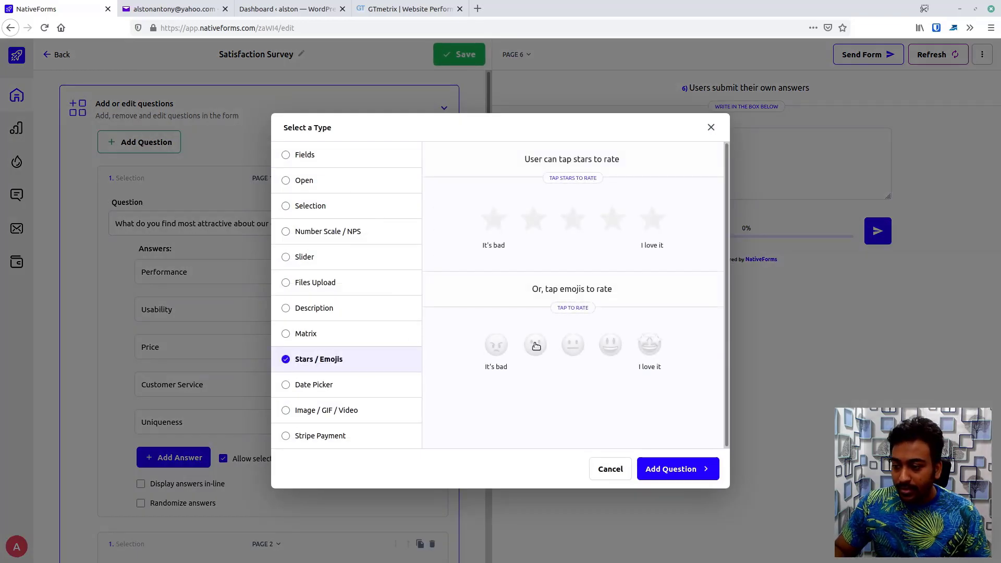
left_click(669, 467)
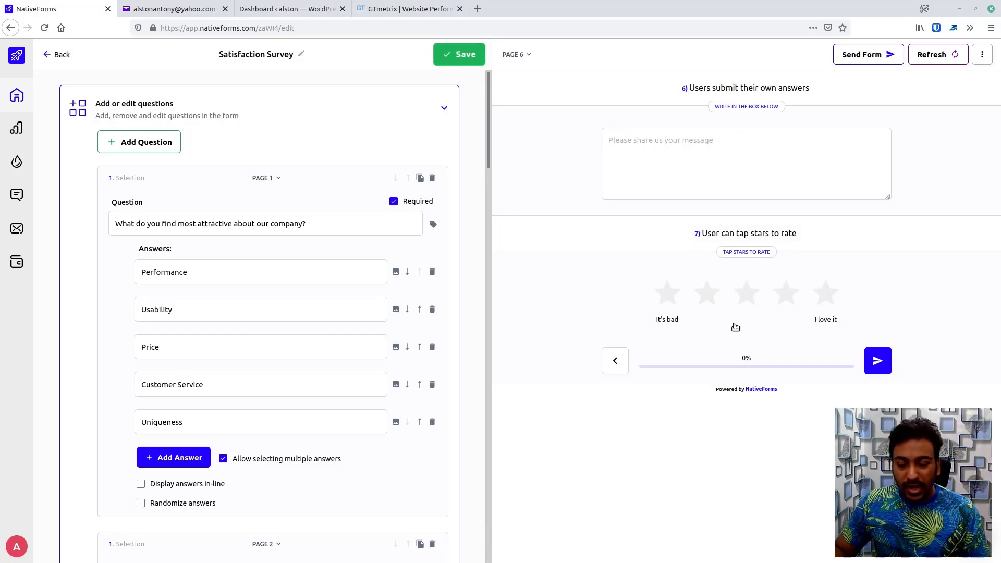
Move the Stars / Emojis question above the open question on page 6.
scroll(262, 277, "down", 6)
scroll(262, 277, "down", 10)
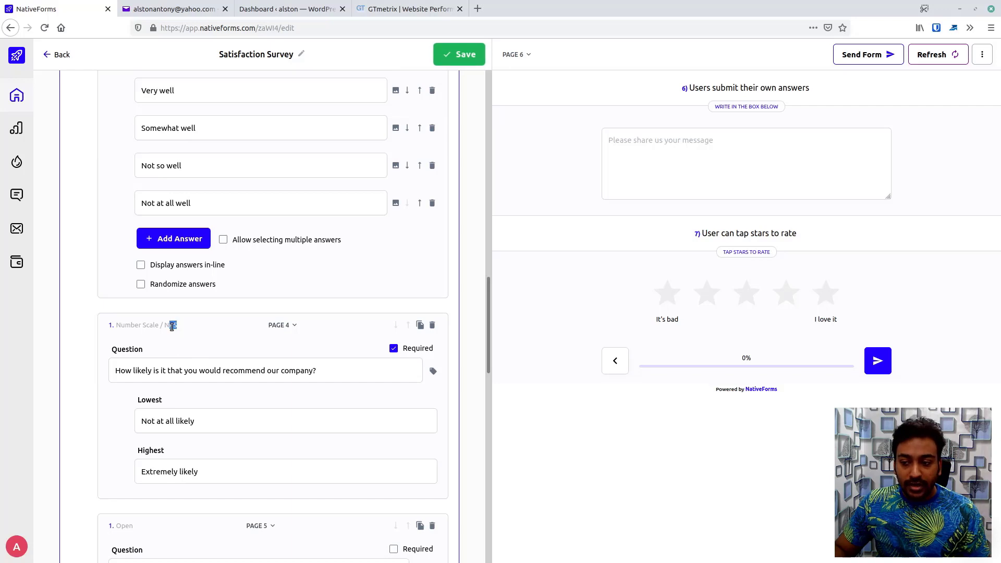
left_click_drag(170, 329, 396, 328)
scroll(352, 365, "down", 1)
scroll(351, 365, "down", 12)
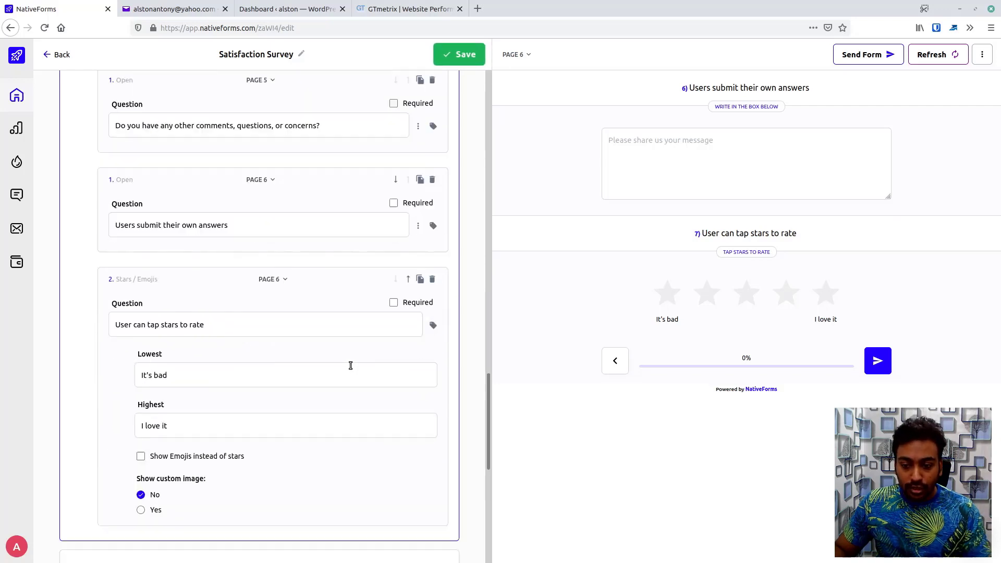
scroll(349, 365, "up", 5)
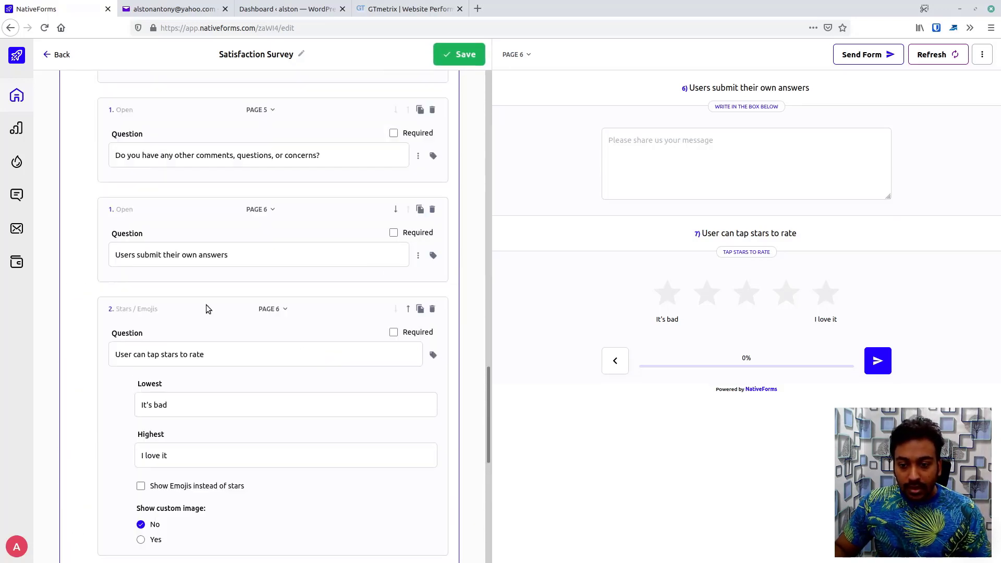
left_click(409, 310)
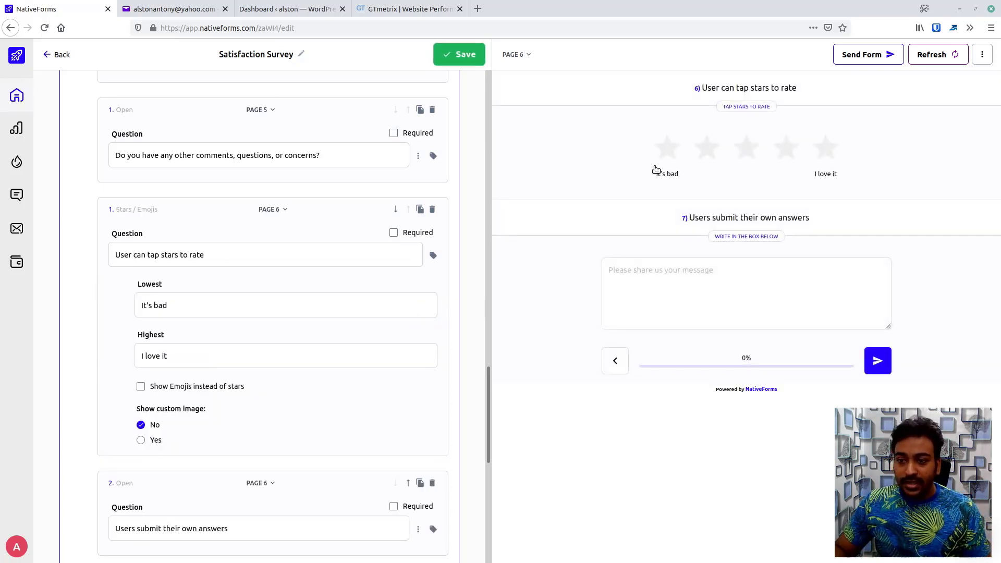
Make the page 6 rating question show emojis instead of stars.
scroll(369, 246, "down", 5)
scroll(368, 251, "up", 2)
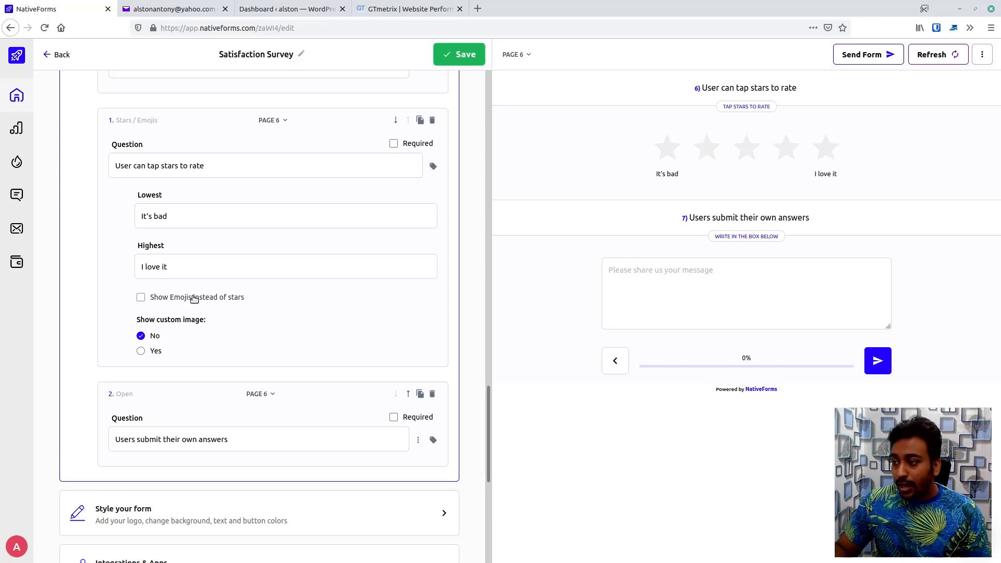
left_click(220, 299)
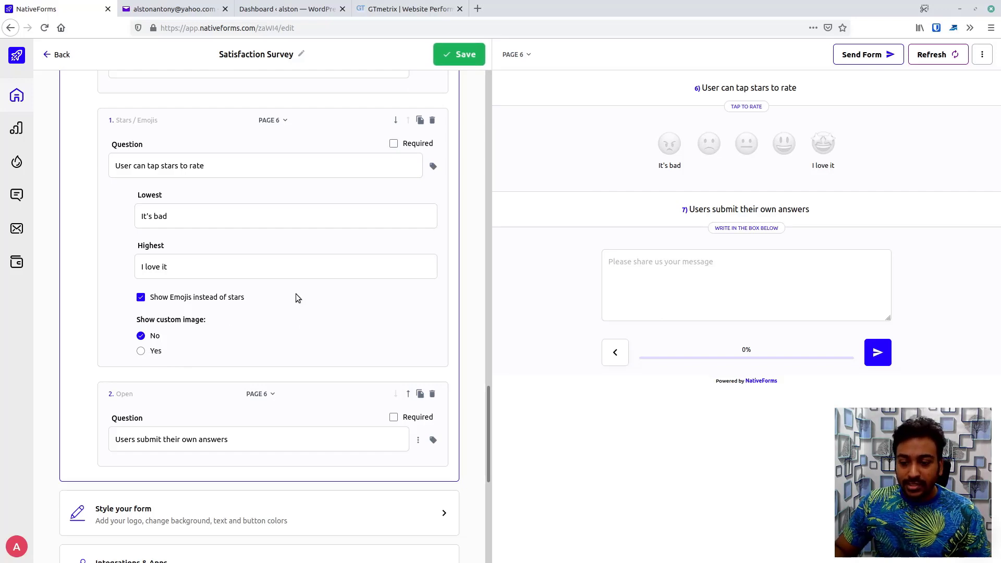
Collapse the question editing section and turn off question numbers in the form's style settings.
left_click_drag(491, 417, 478, 109)
left_click(441, 107)
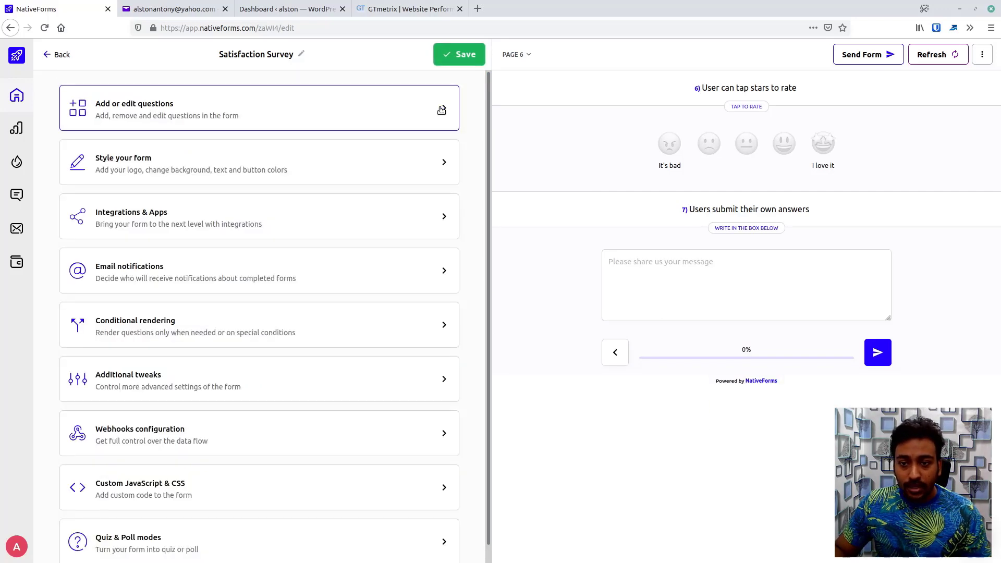
left_click(115, 170)
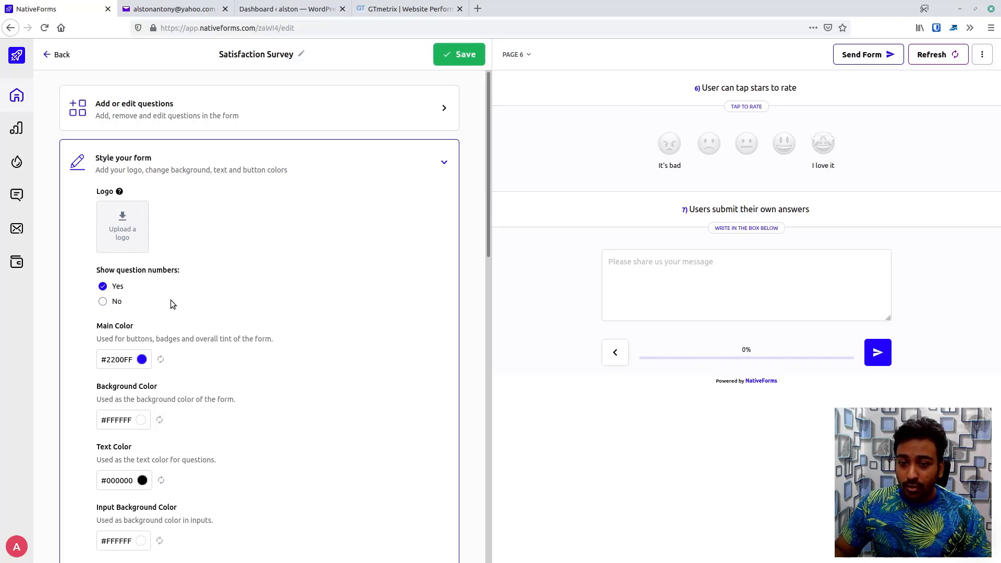
left_click(103, 301)
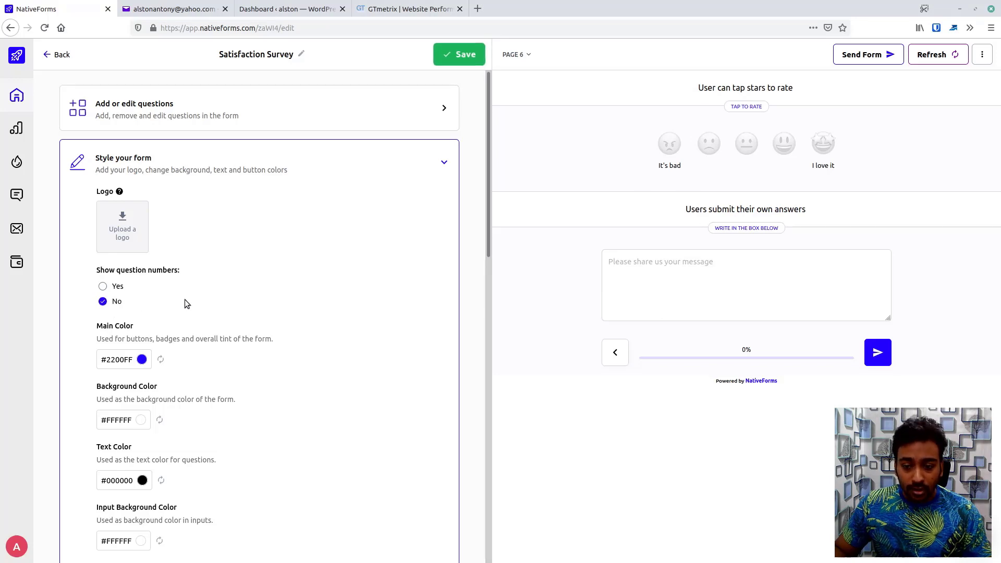
Examine the form's color options and the header and description settings of the Form Completed Screen.
scroll(185, 300, "down", 3)
left_click(141, 270)
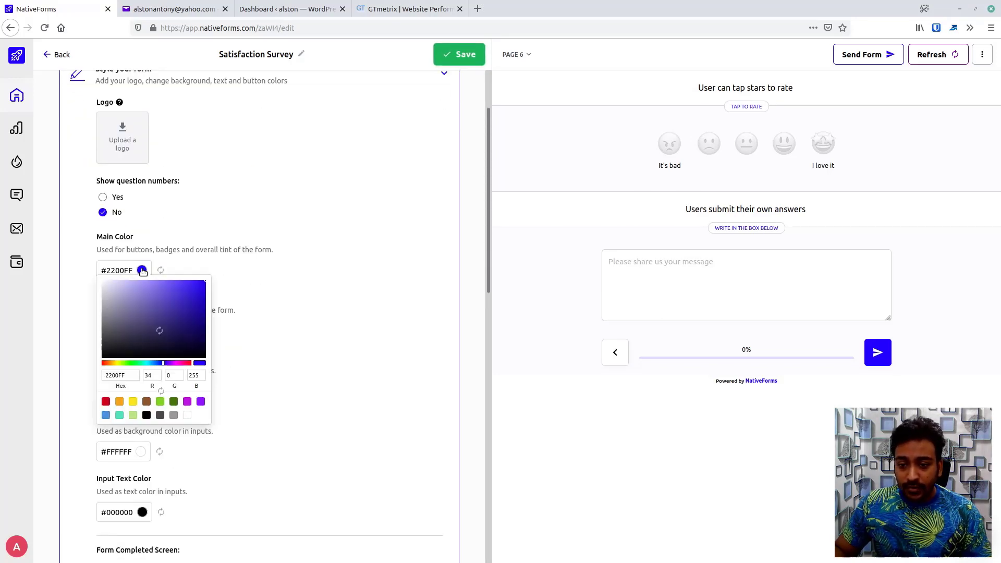
left_click(226, 293)
scroll(341, 320, "down", 2)
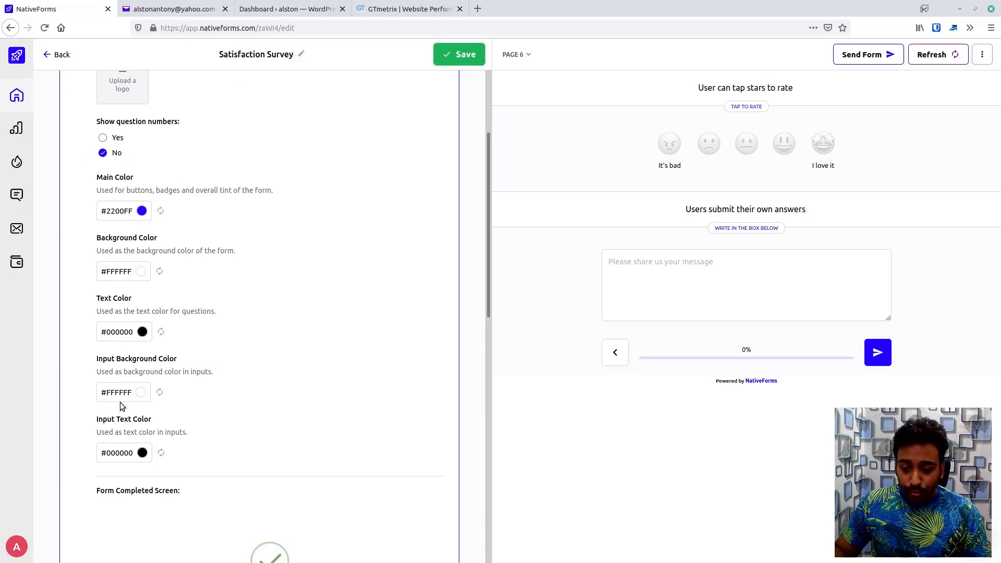
scroll(127, 440, "down", 1)
scroll(138, 428, "down", 6)
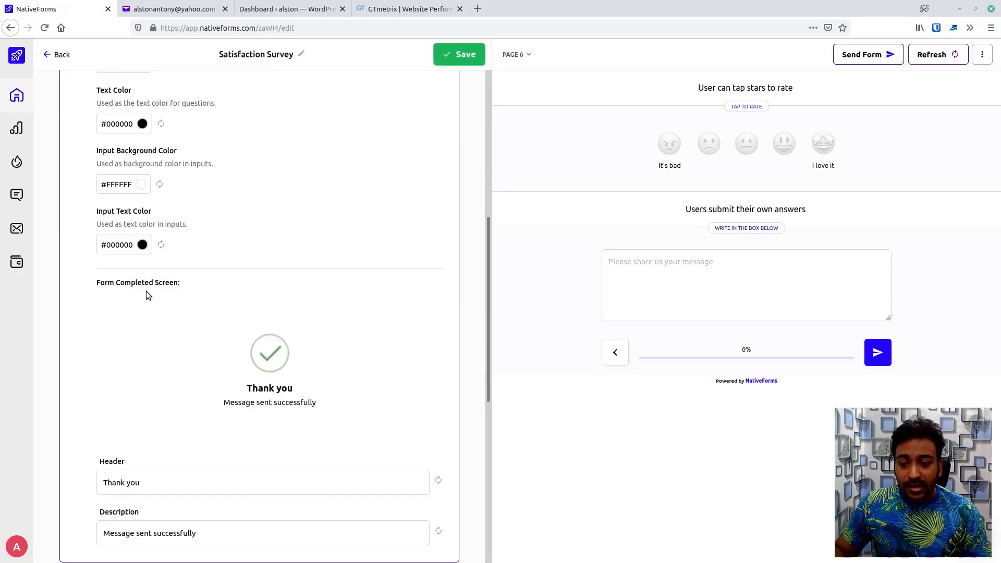
scroll(266, 391, "down", 4)
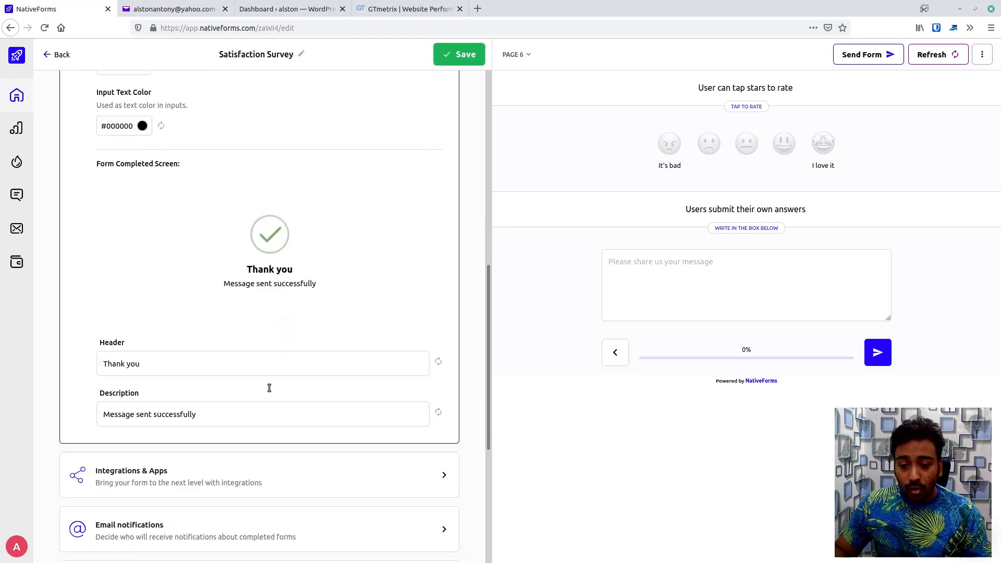
left_click_drag(156, 365, 100, 365)
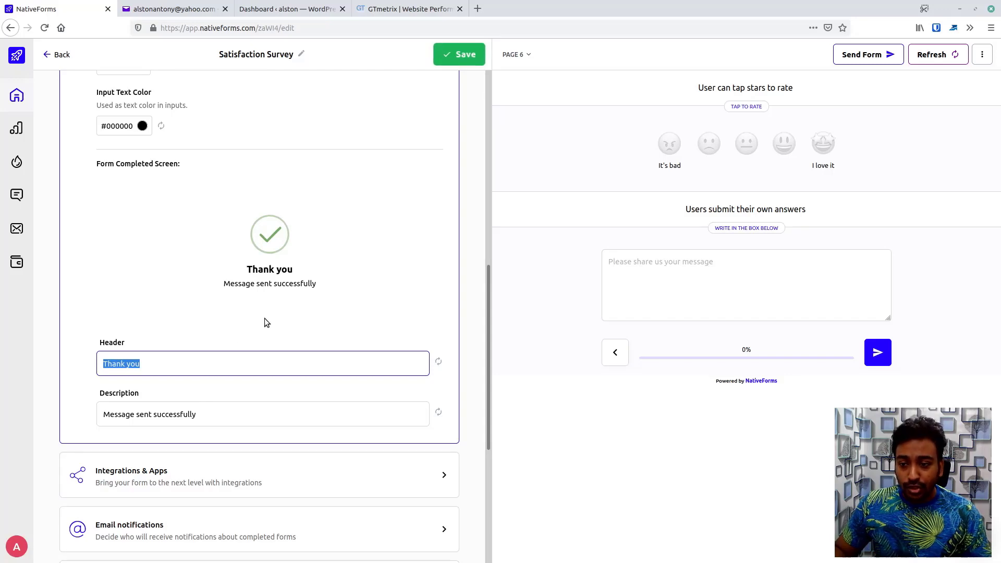
Expand the Integrations & Apps section and collapse the form's style settings.
scroll(289, 295, "down", 4)
left_click(215, 371)
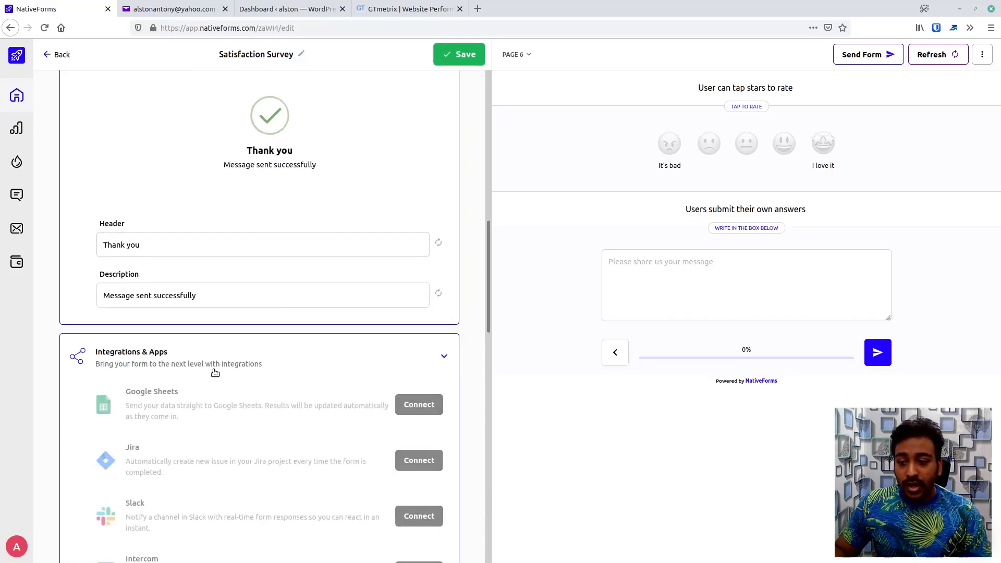
scroll(391, 328, "down", 2)
scroll(391, 328, "up", 17)
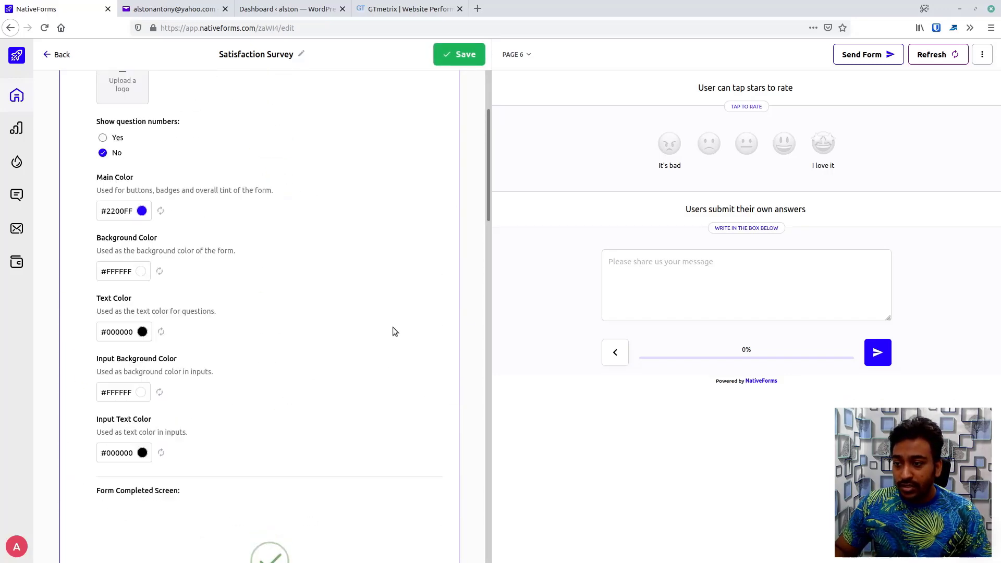
scroll(395, 332, "up", 3)
left_click(449, 127)
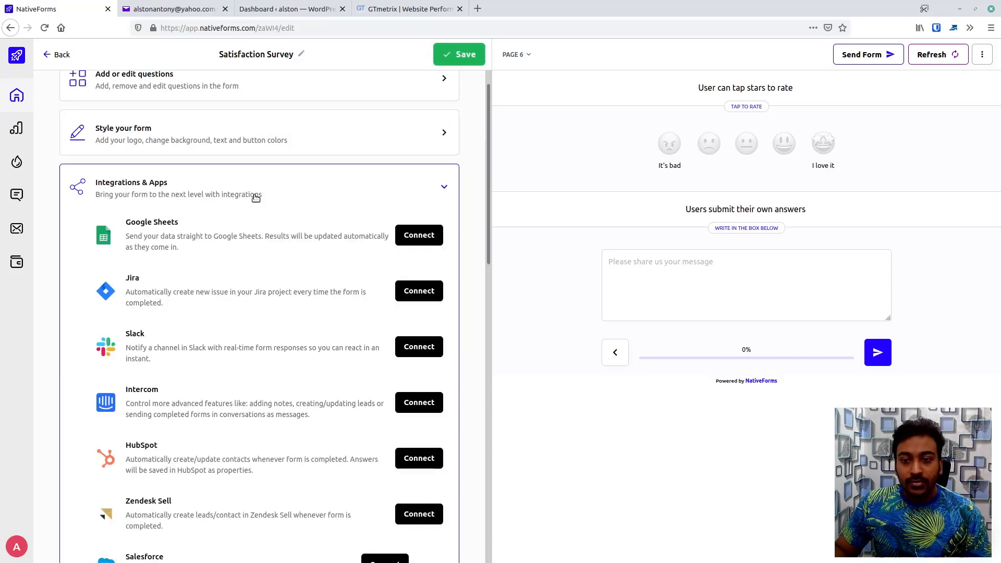
scroll(255, 197, "down", 2)
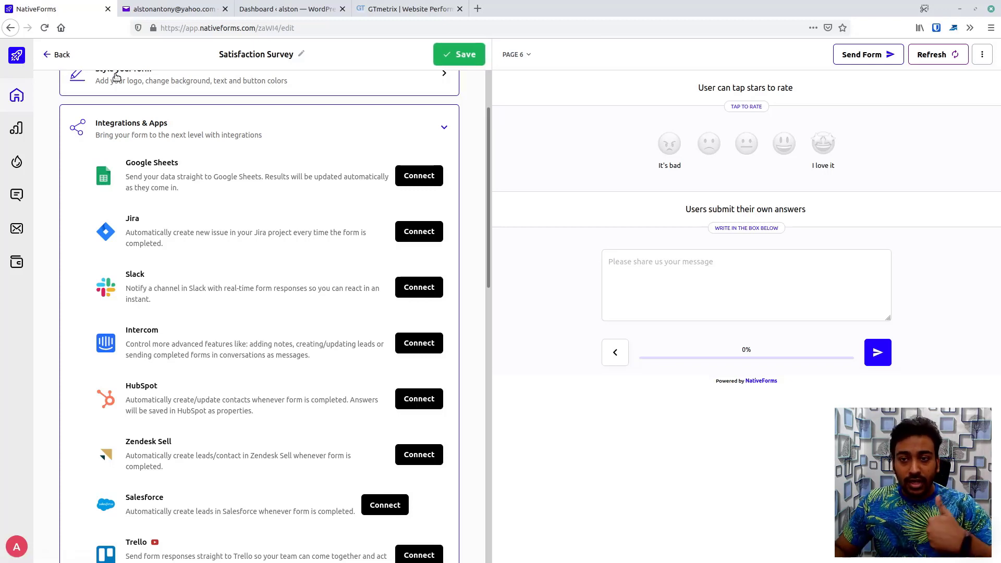
Check the Contact Us completion email in Yahoo Mail, and return to NativeForms to review the list of available integrations.
left_click(173, 15)
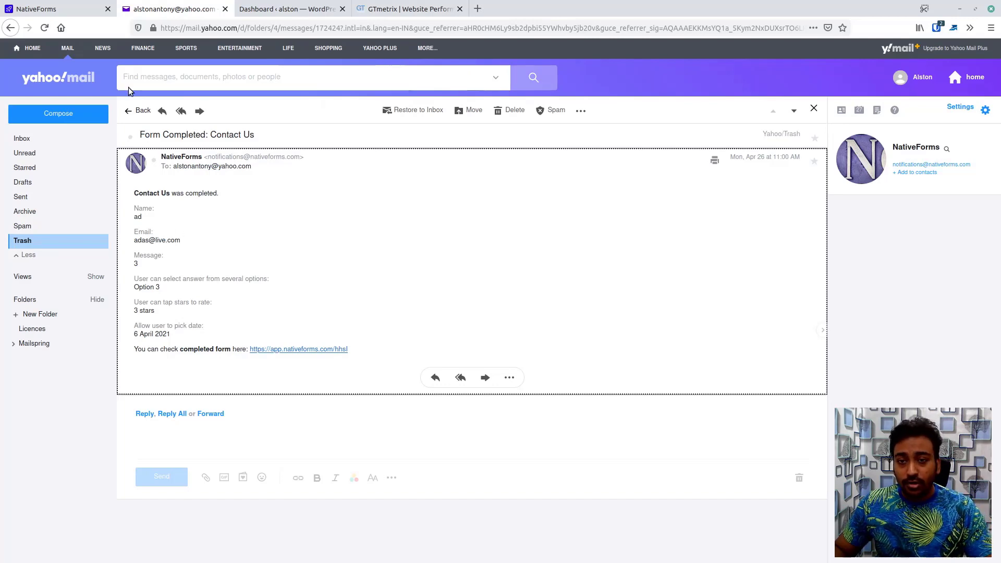
left_click(86, 12)
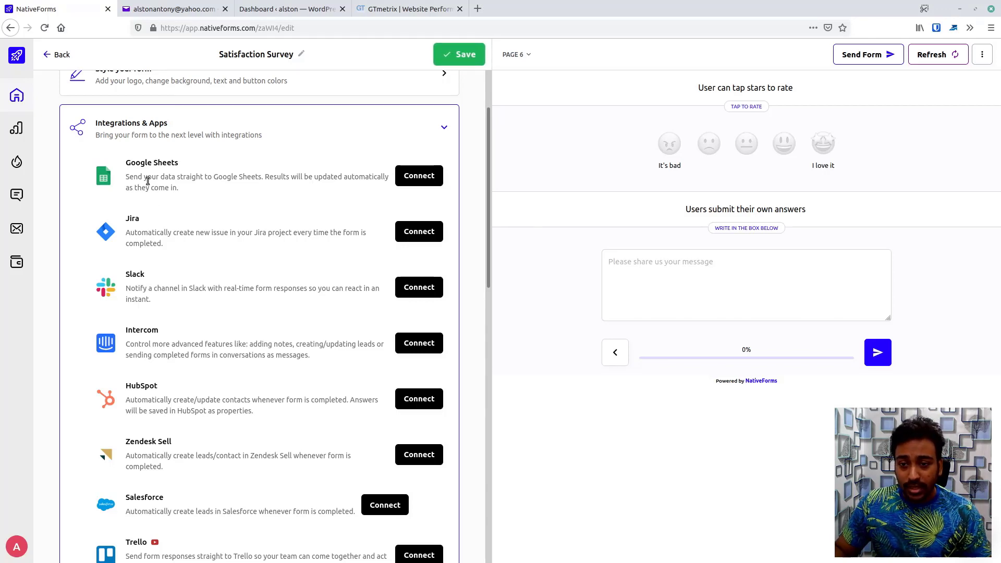
scroll(146, 220, "down", 3)
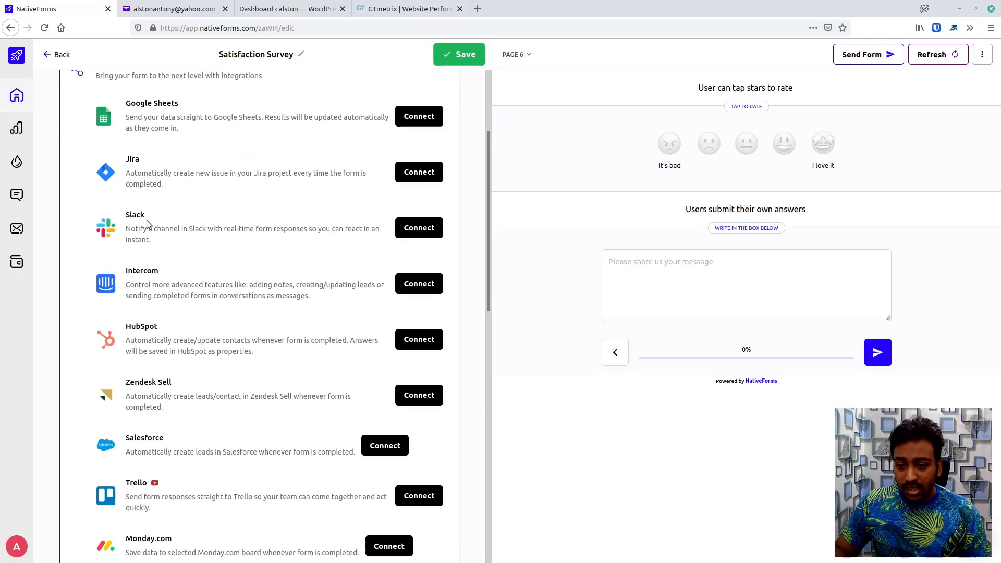
scroll(156, 259, "down", 4)
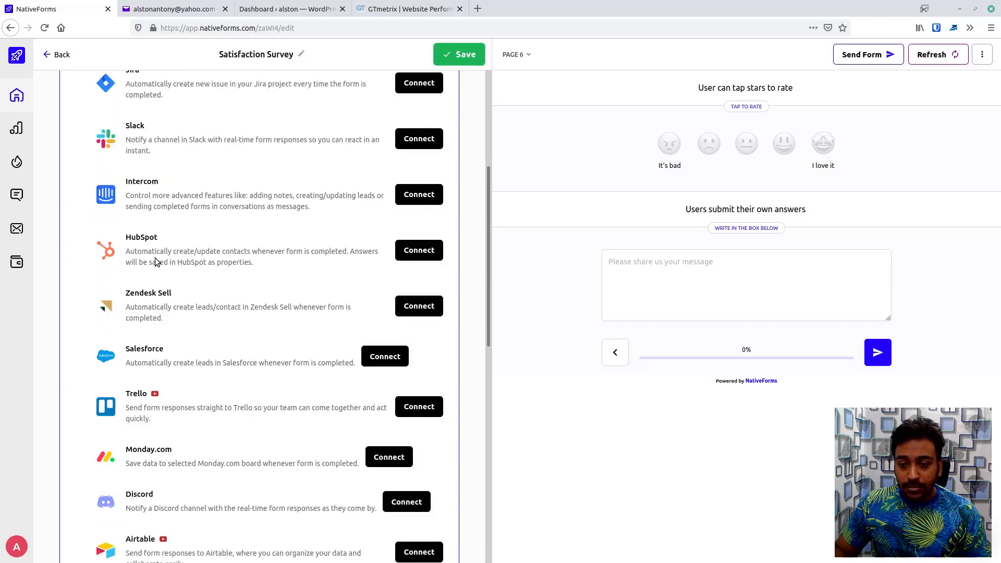
scroll(161, 301, "down", 5)
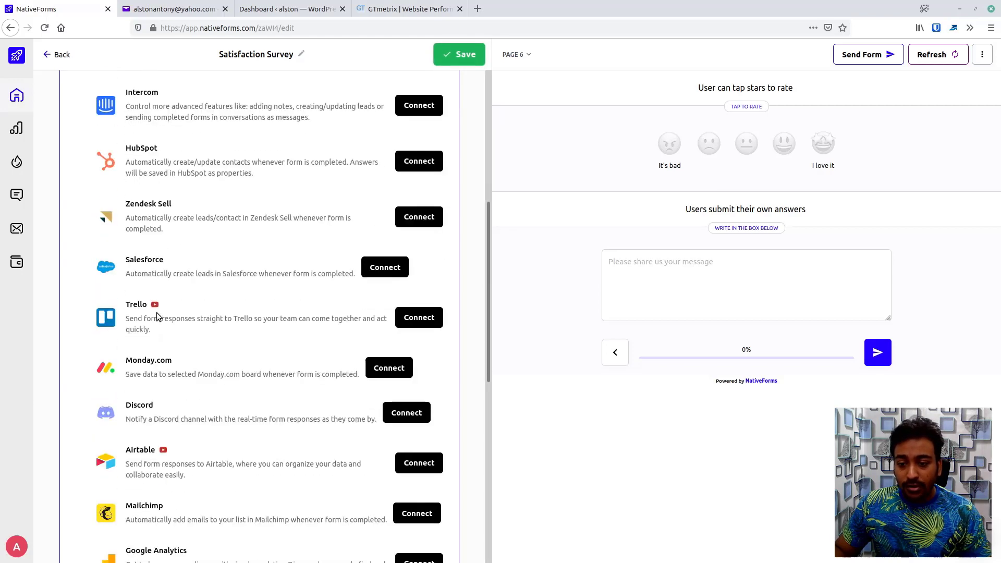
scroll(160, 388, "down", 2)
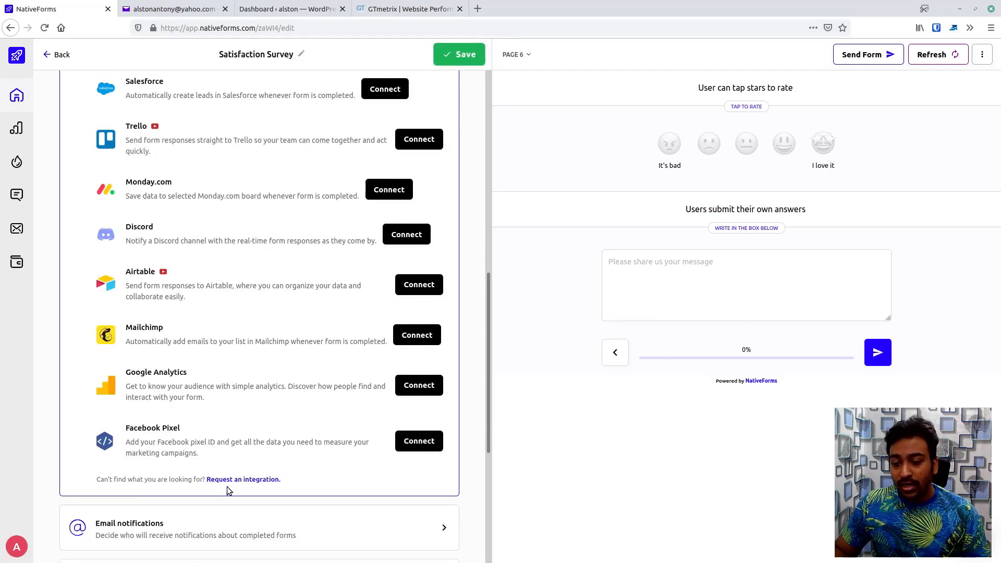
scroll(236, 485, "up", 15)
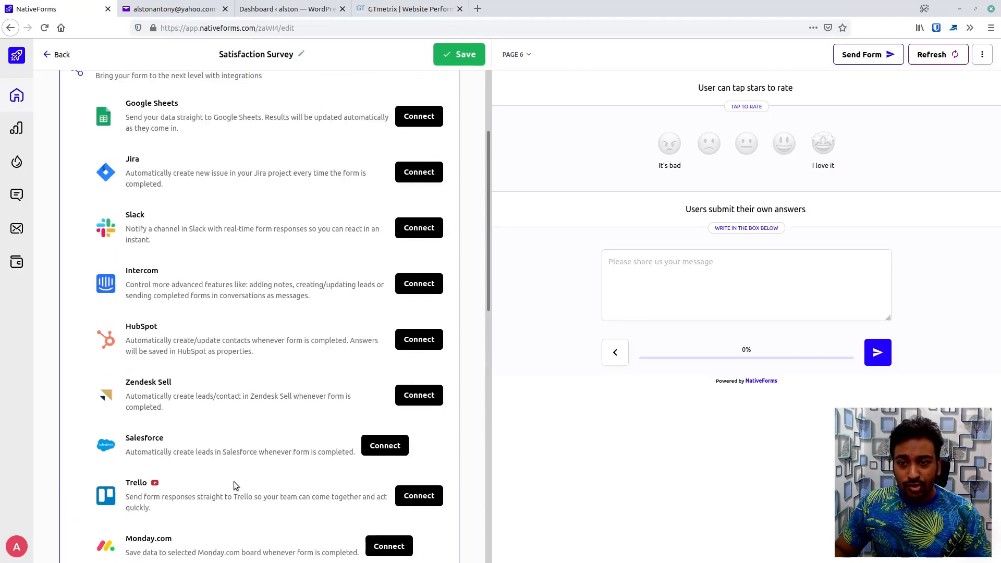
Remove the listed recipient from the survey's email notifications and collapse that section.
left_click(447, 214)
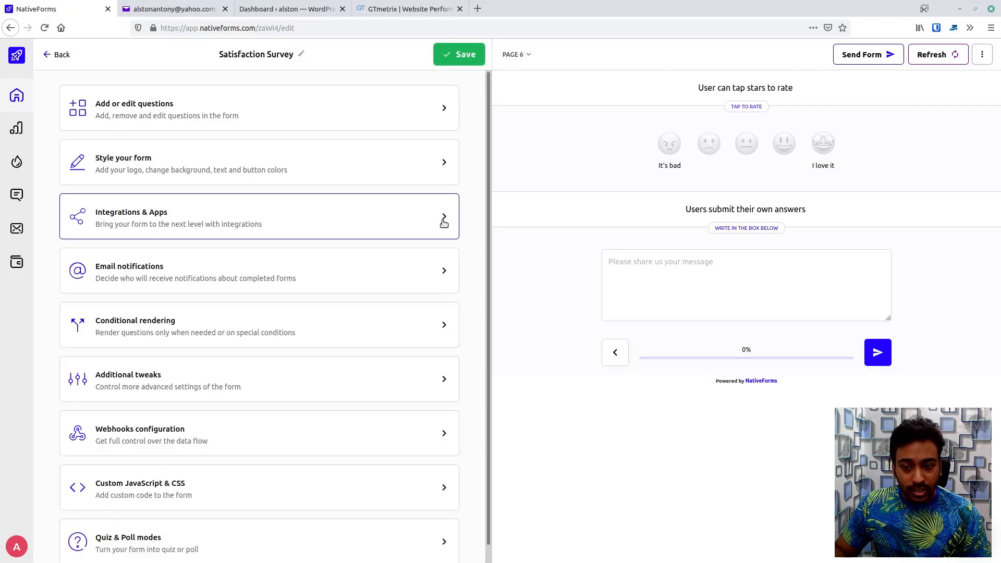
left_click(437, 268)
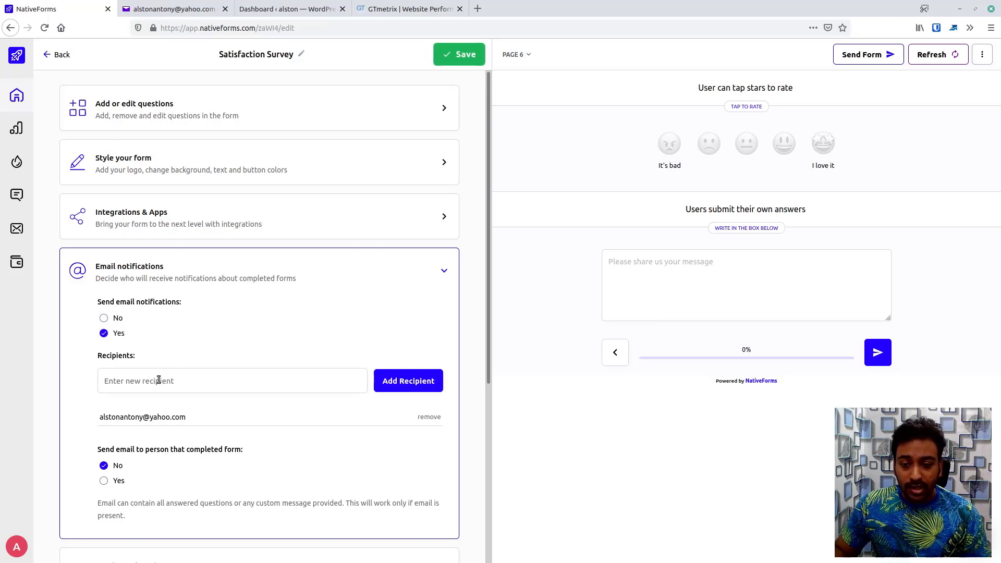
scroll(161, 380, "down", 1)
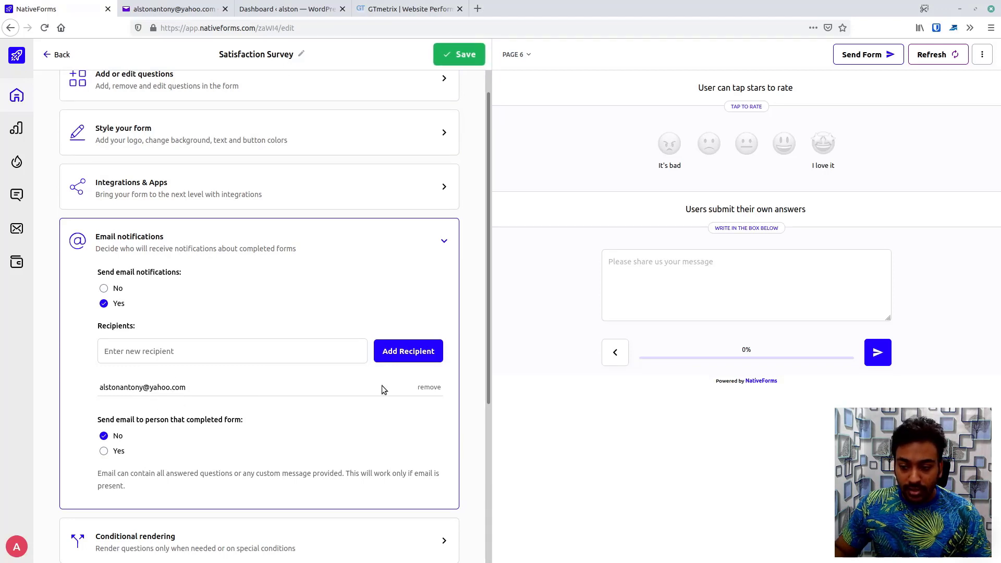
left_click(429, 387)
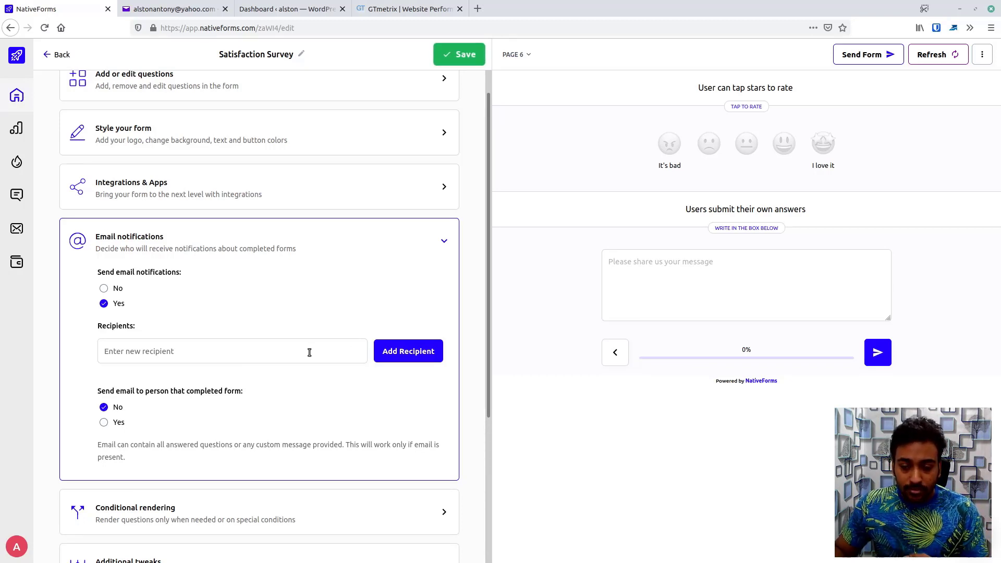
left_click(158, 353)
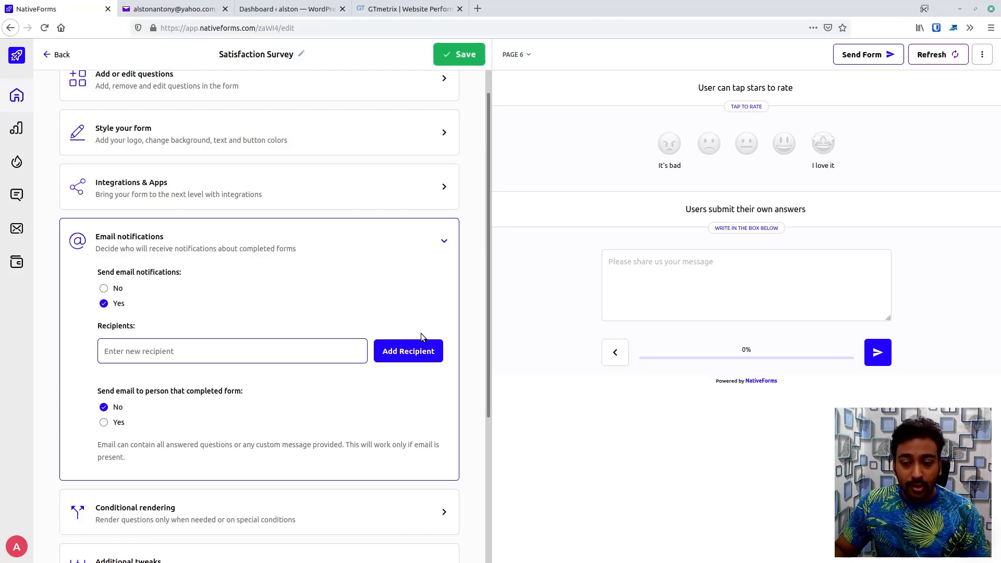
scroll(423, 336, "down", 2)
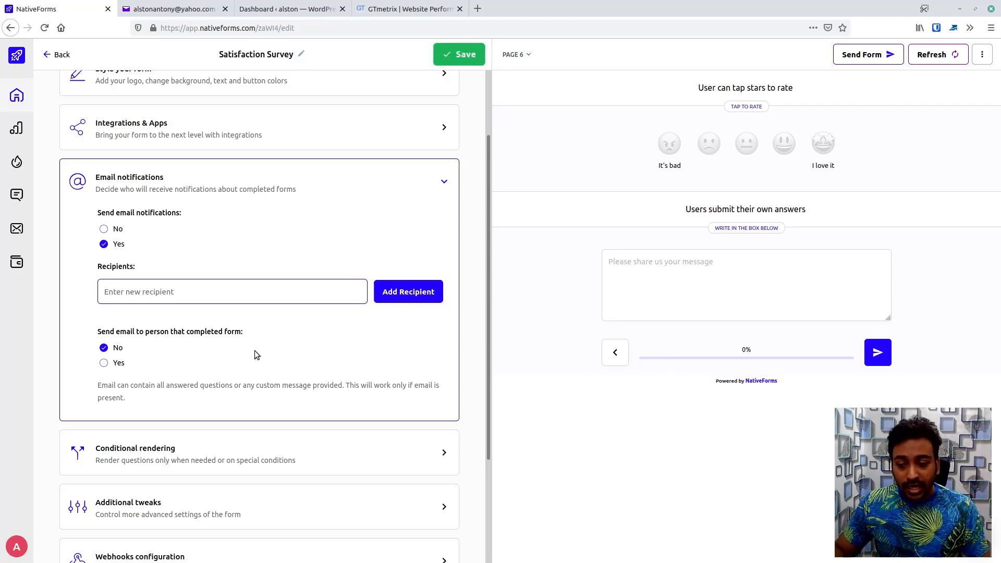
scroll(174, 358, "down", 3)
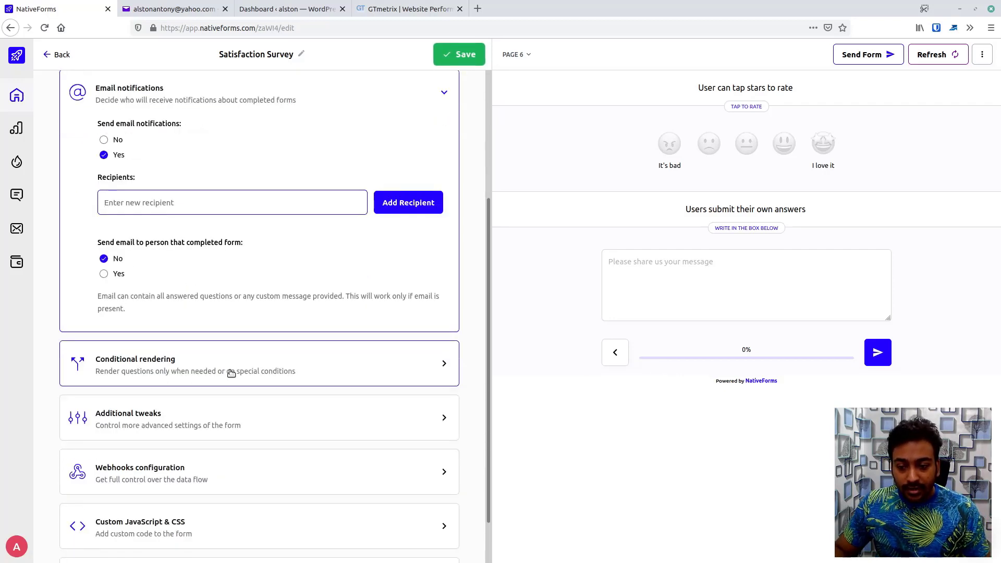
scroll(464, 246, "up", 6)
scroll(447, 266, "down", 1)
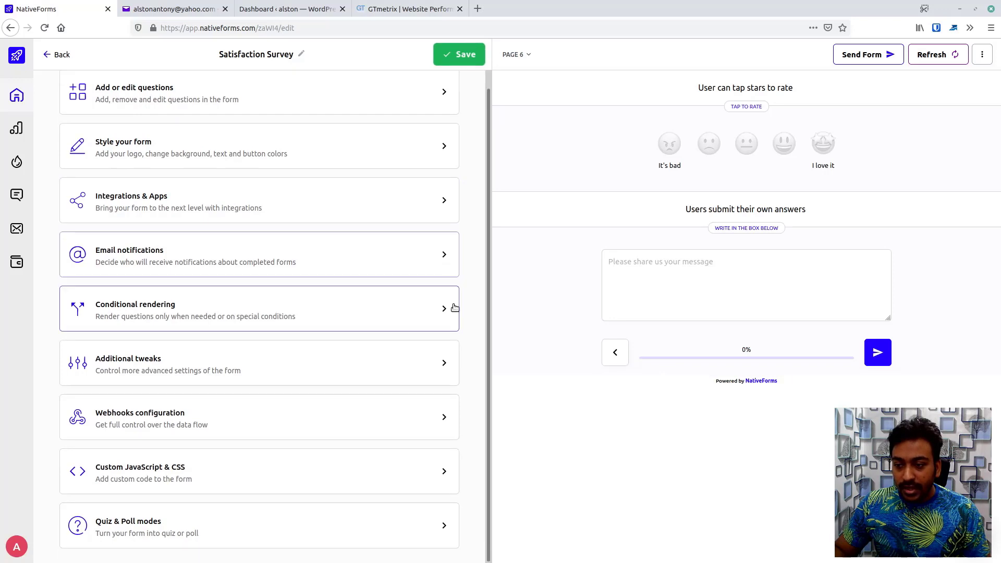
Add a conditional rendering rule for when "What do you find most attractive about our company?" has any value.
left_click(451, 308)
scroll(464, 292, "down", 2)
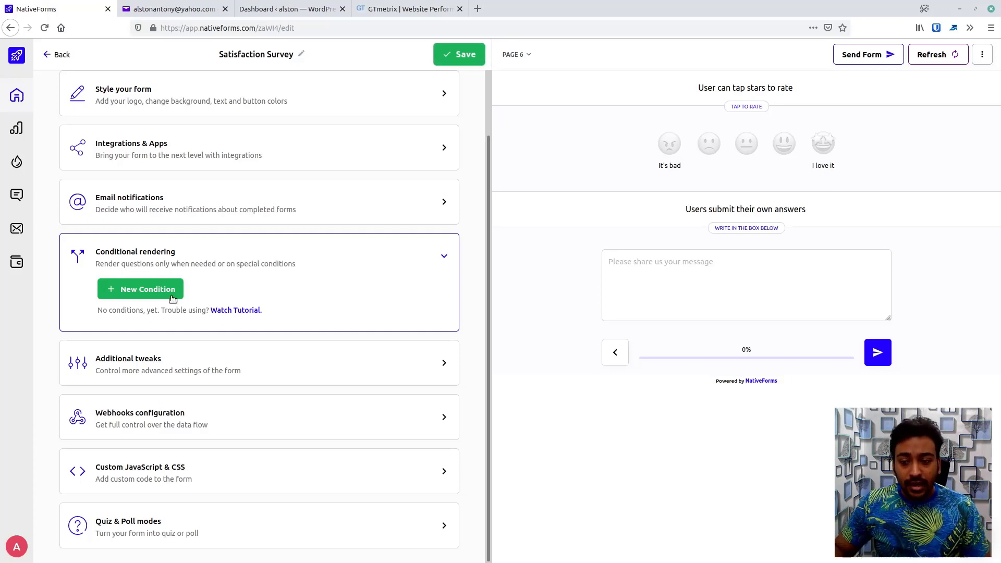
left_click(156, 289)
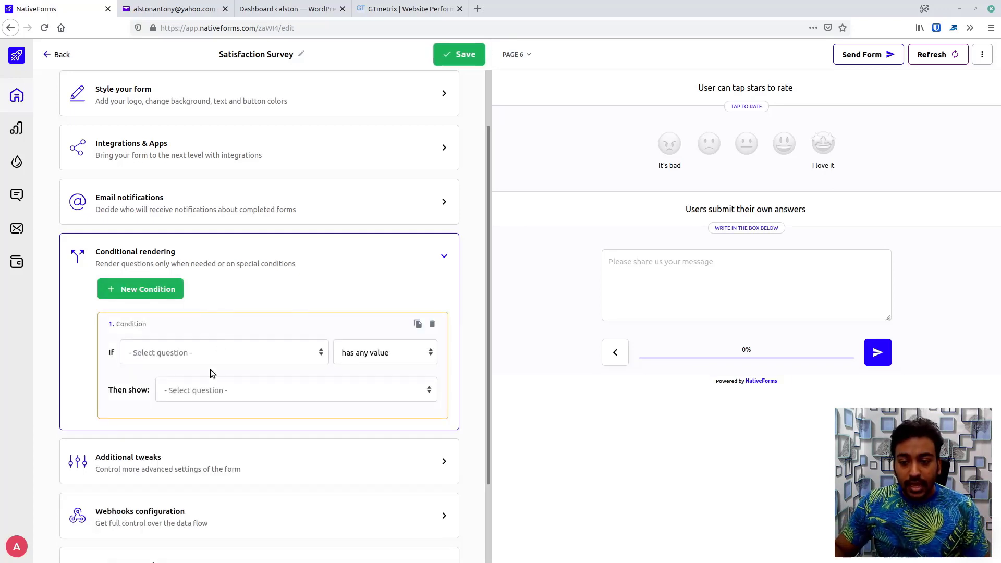
left_click(208, 388)
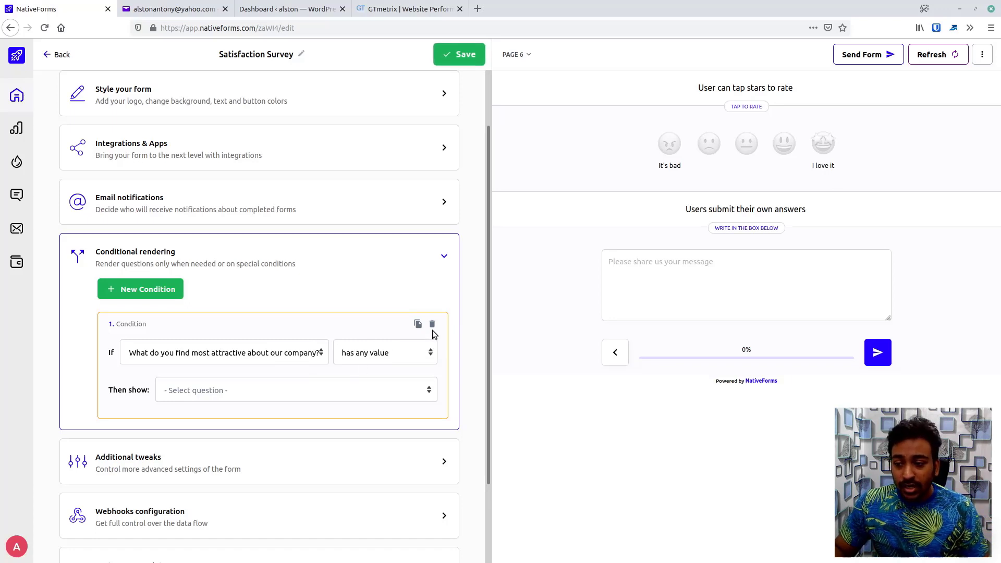
Add a second blank condition, and delete both conditions from the conditional rendering settings.
left_click(109, 292)
scroll(251, 376, "down", 2)
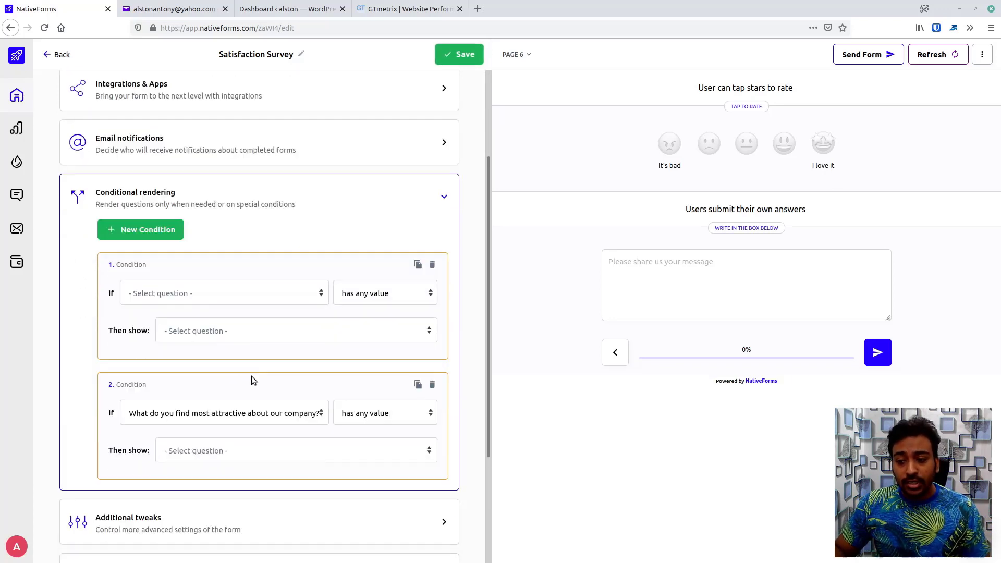
left_click(433, 267)
left_click(433, 265)
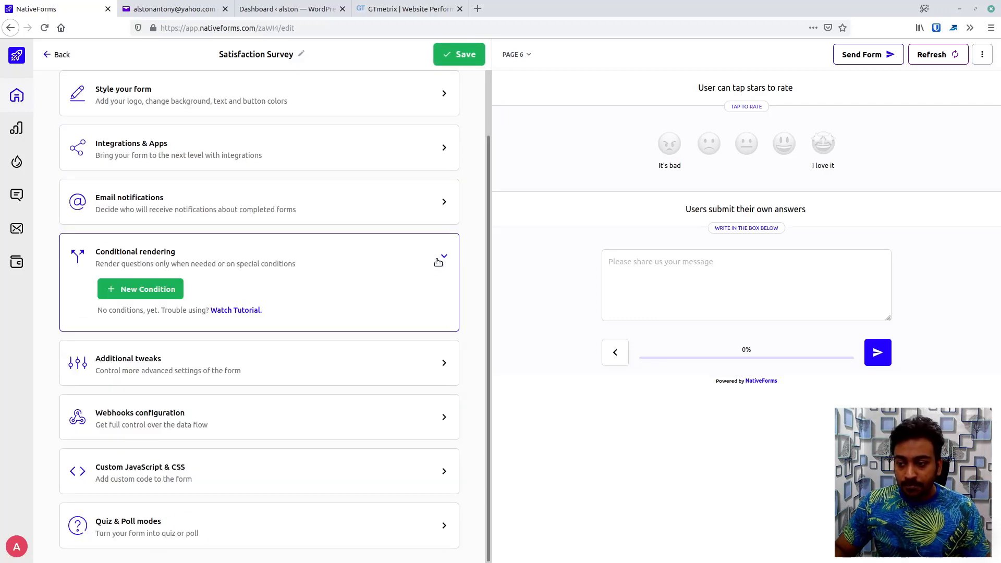
Enable Terms and Policy for the form in the Additional tweaks settings.
left_click(438, 262)
left_click(360, 350)
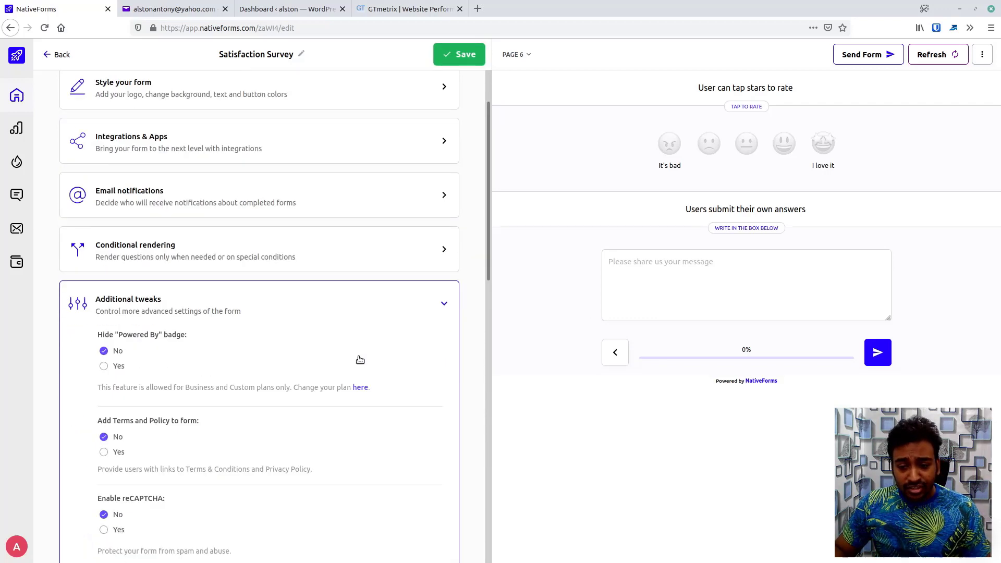
scroll(360, 360, "down", 3)
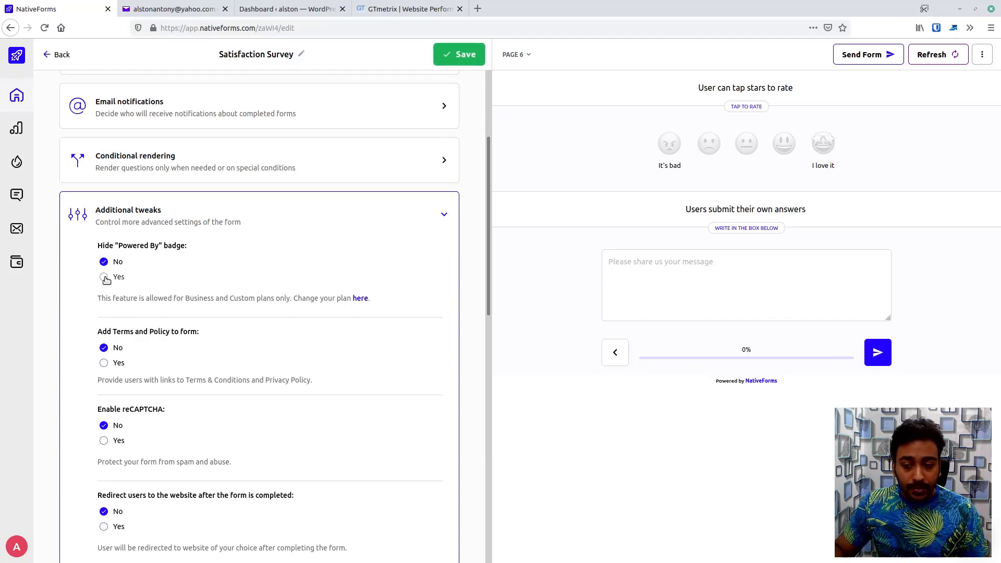
scroll(128, 328, "down", 2)
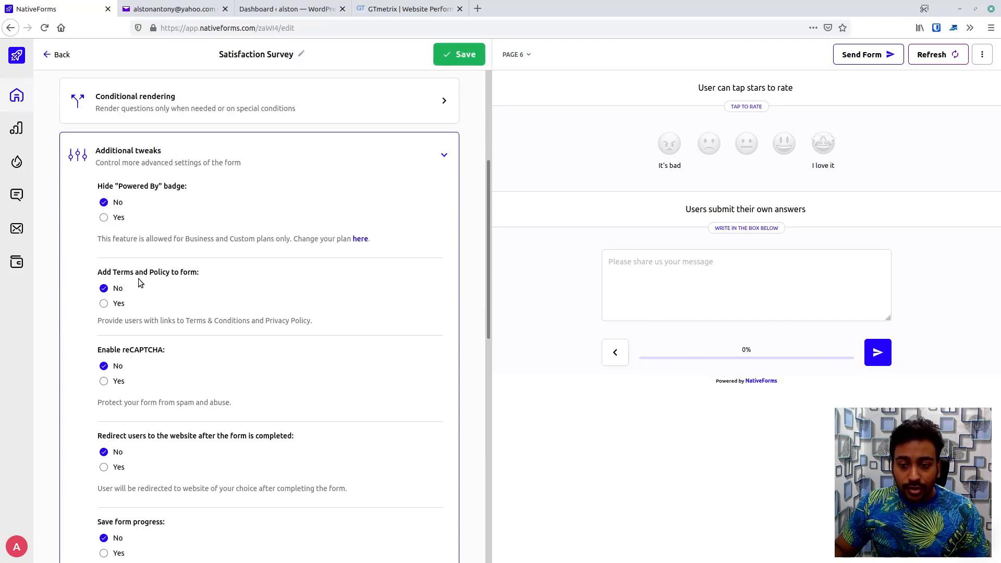
left_click(104, 304)
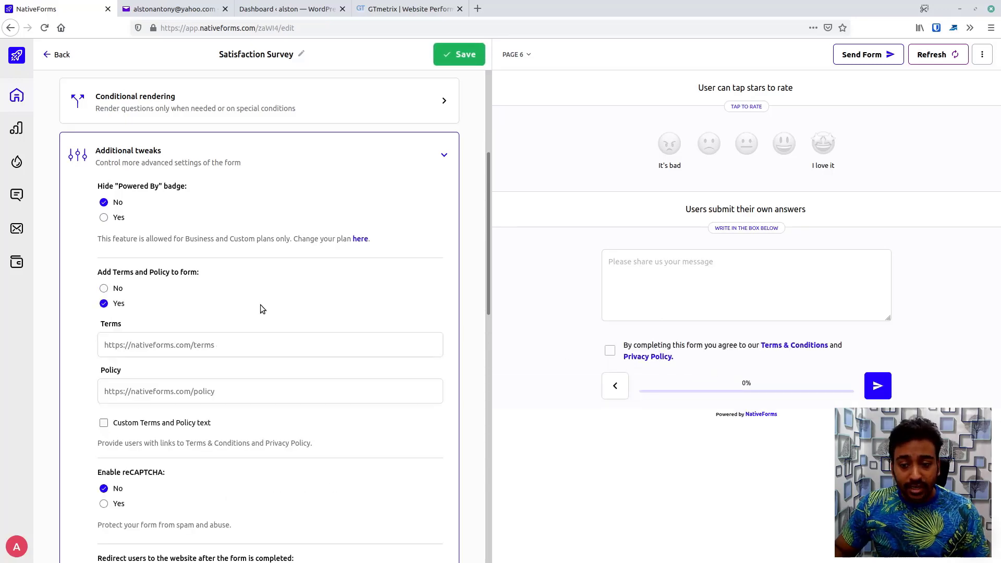
Turn on custom text for the form's Terms and Policy notice.
scroll(162, 313, "down", 1)
scroll(184, 320, "down", 1)
scroll(184, 320, "down", 1)
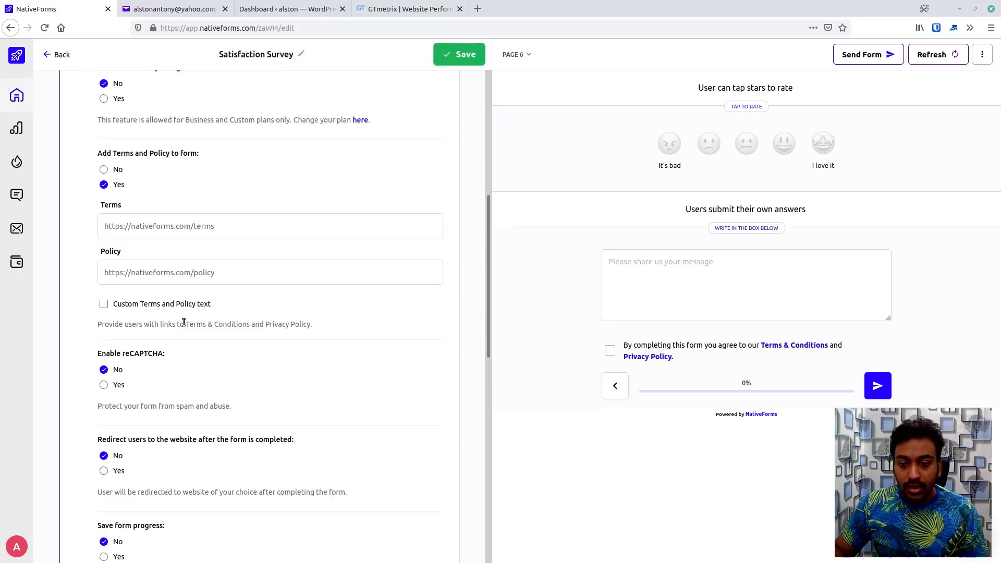
left_click(166, 303)
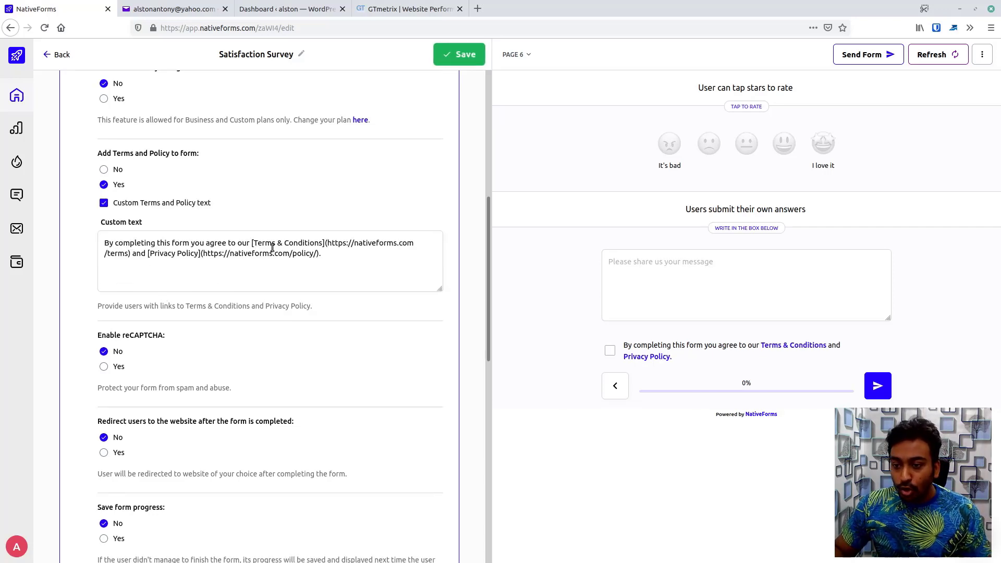
Replace the "Terms & Conditions" link label in the custom Terms and Policy text with "ToS".
left_click_drag(251, 243, 133, 250)
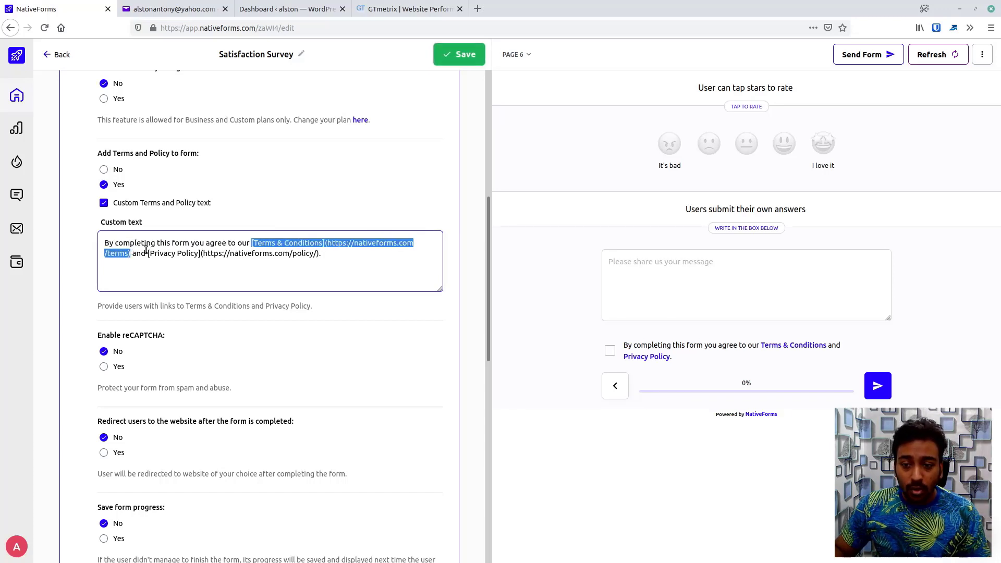
left_click_drag(103, 242, 325, 240)
left_click(250, 243)
type("ToS")
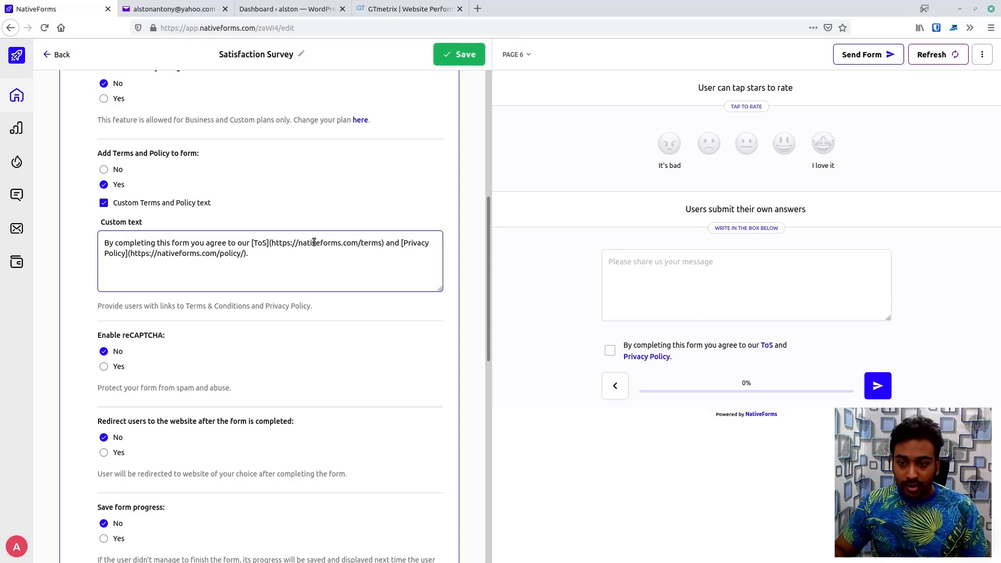
Turn on redirecting users to a website after the form is completed, and switch it back off.
scroll(263, 283, "down", 1)
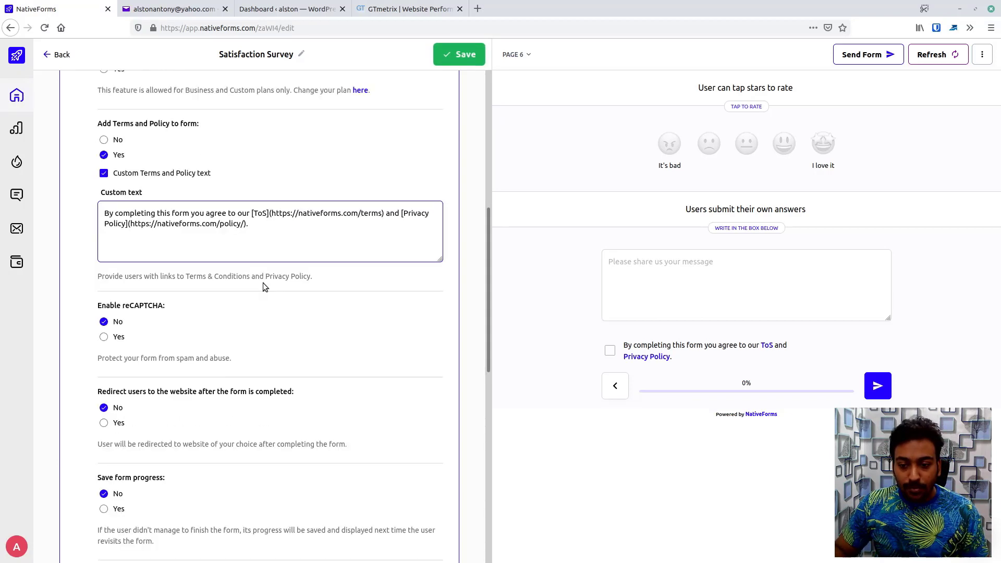
scroll(262, 286, "down", 1)
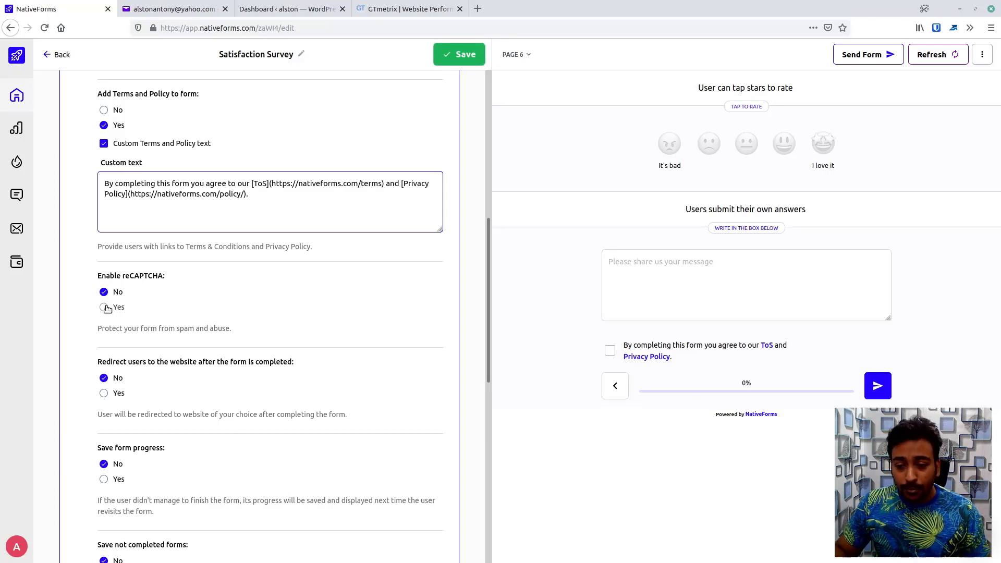
scroll(106, 308, "down", 2)
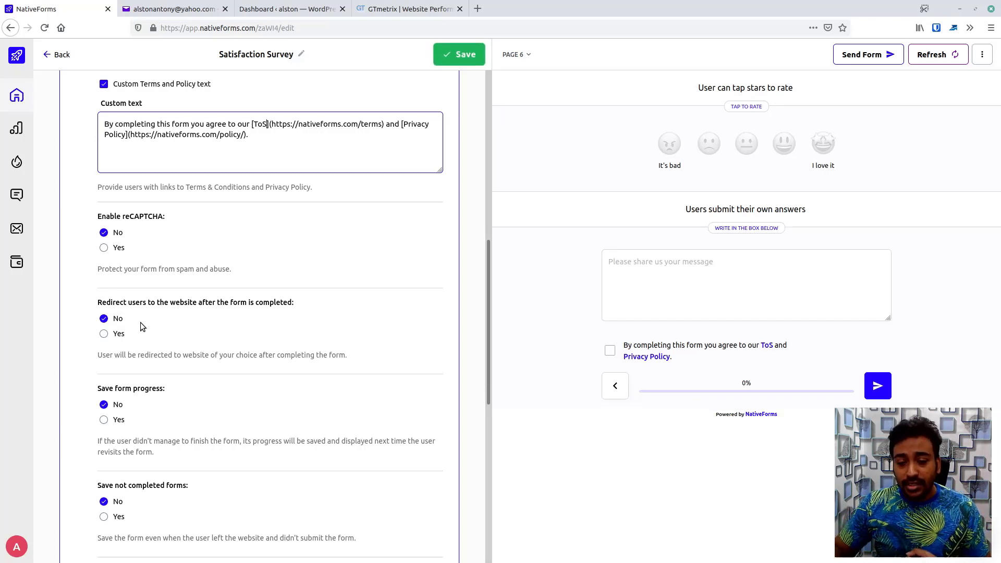
left_click(115, 336)
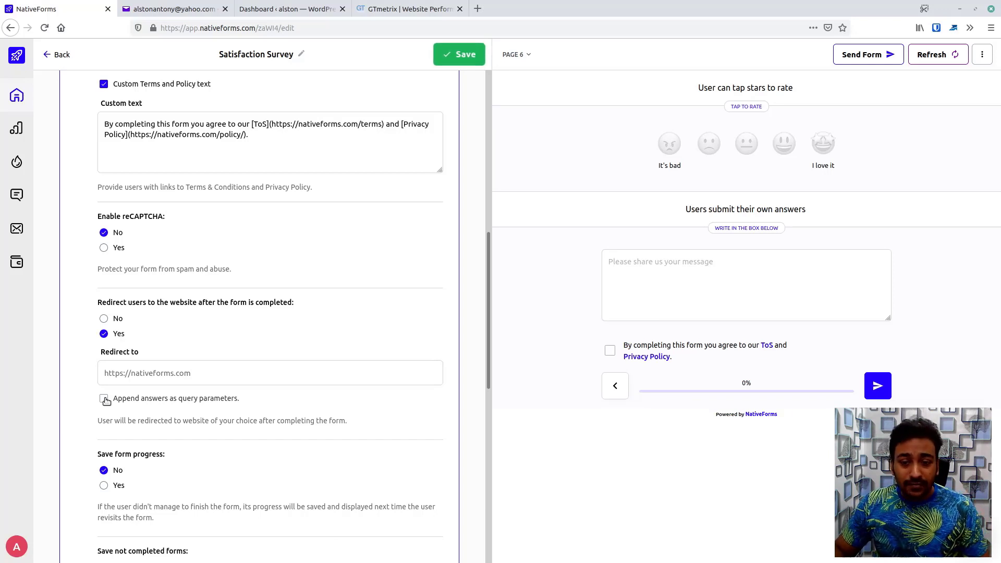
left_click(103, 320)
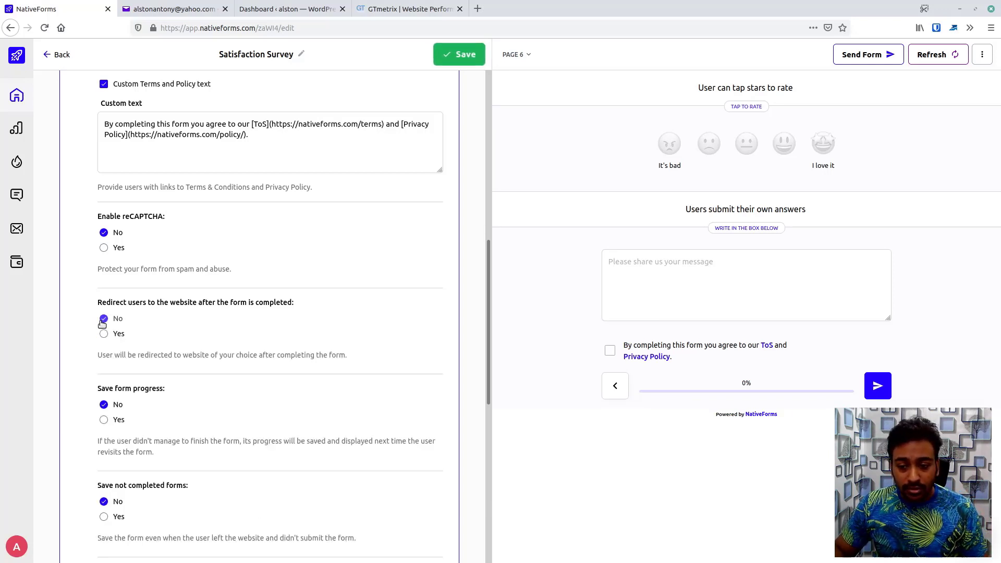
Turn on the required signature for the form, and set it back to No.
scroll(140, 364, "down", 1)
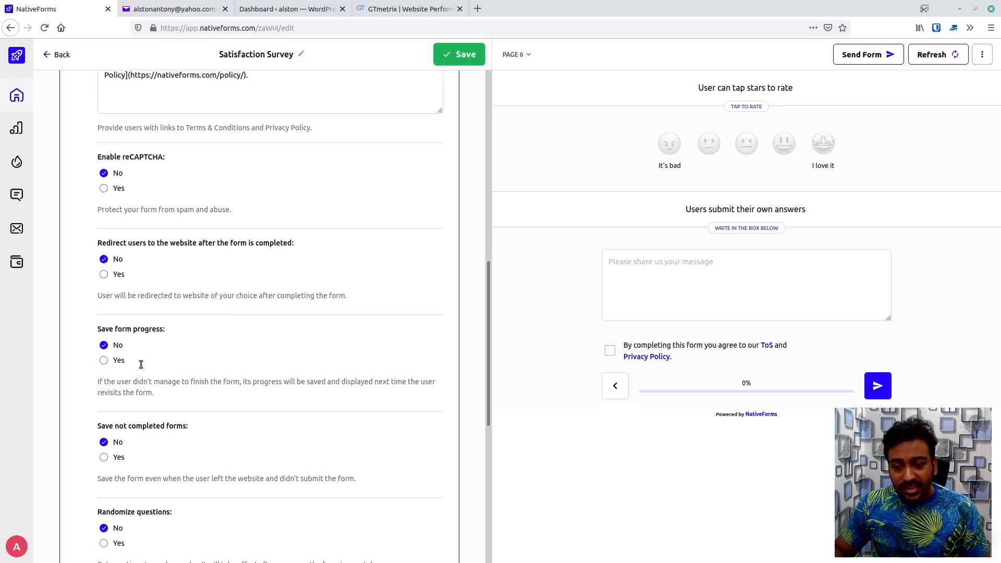
scroll(139, 362, "down", 1)
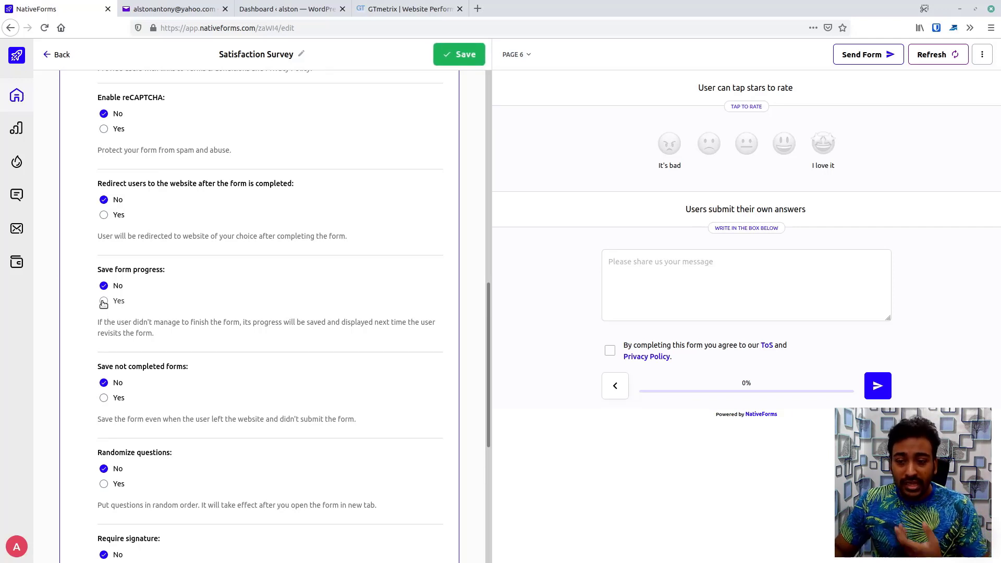
scroll(139, 351, "down", 1)
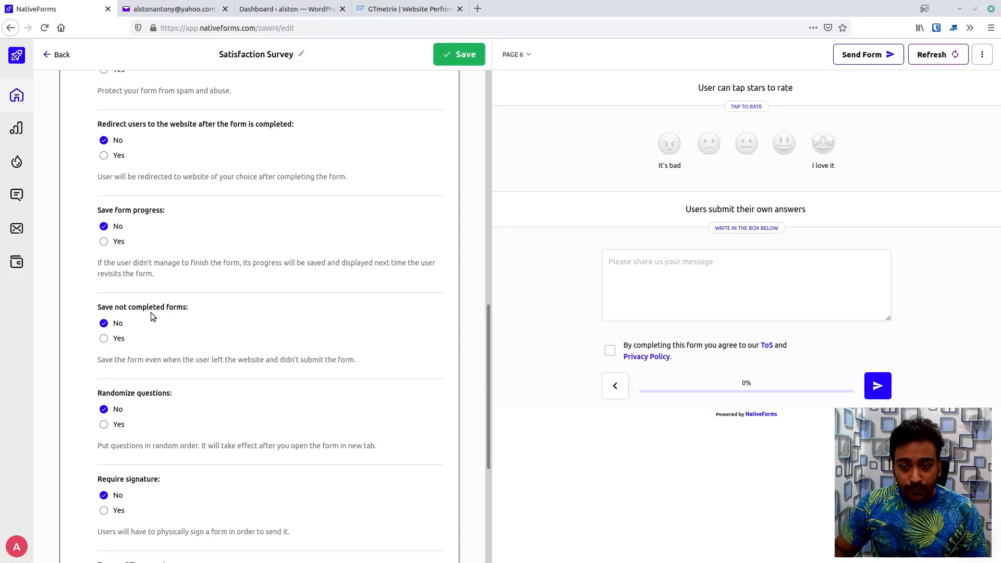
scroll(154, 345, "down", 1)
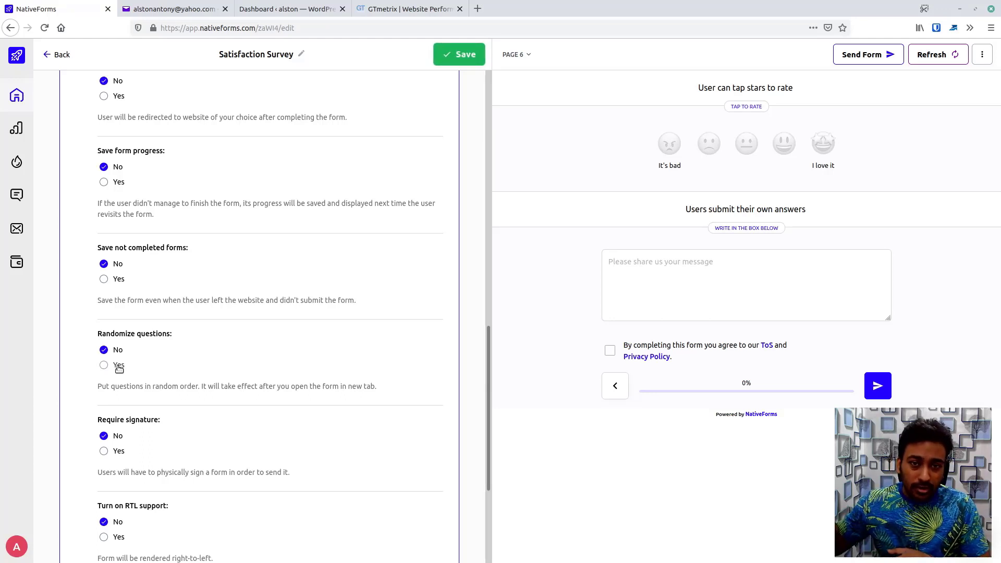
scroll(119, 368, "down", 3)
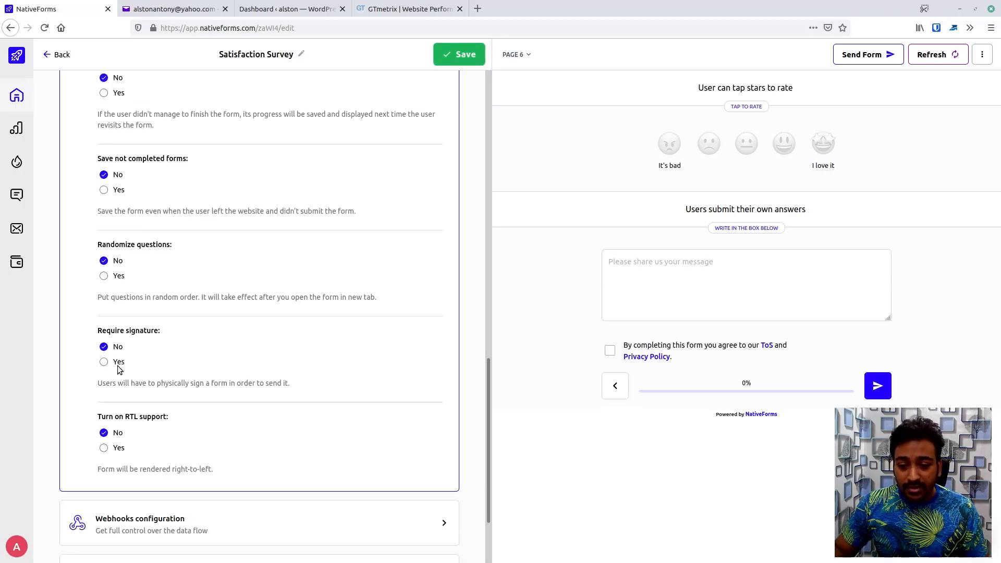
left_click(105, 362)
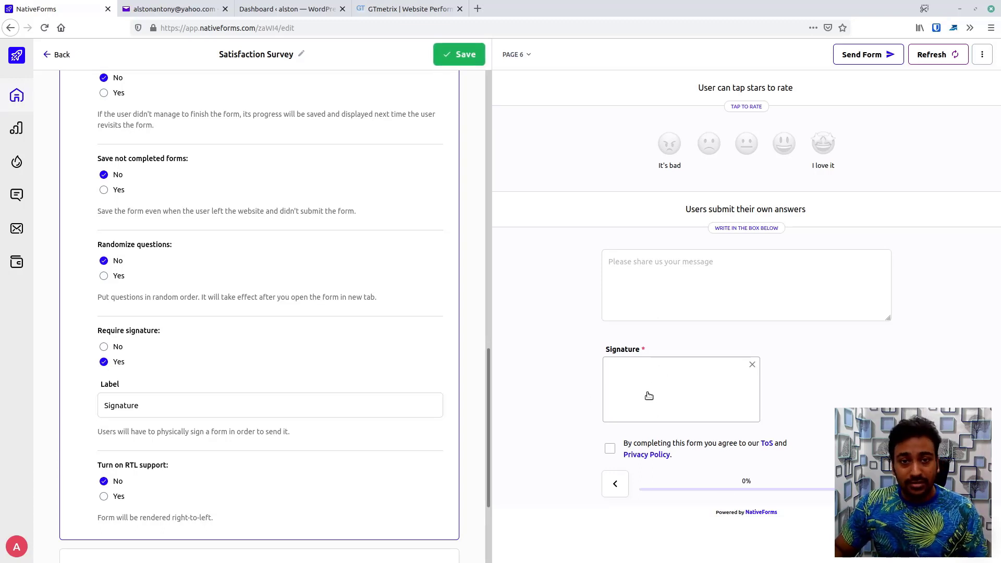
left_click(114, 348)
Turn on RTL support for the form, switch it back off, and collapse the Additional tweaks settings.
scroll(333, 380, "down", 1)
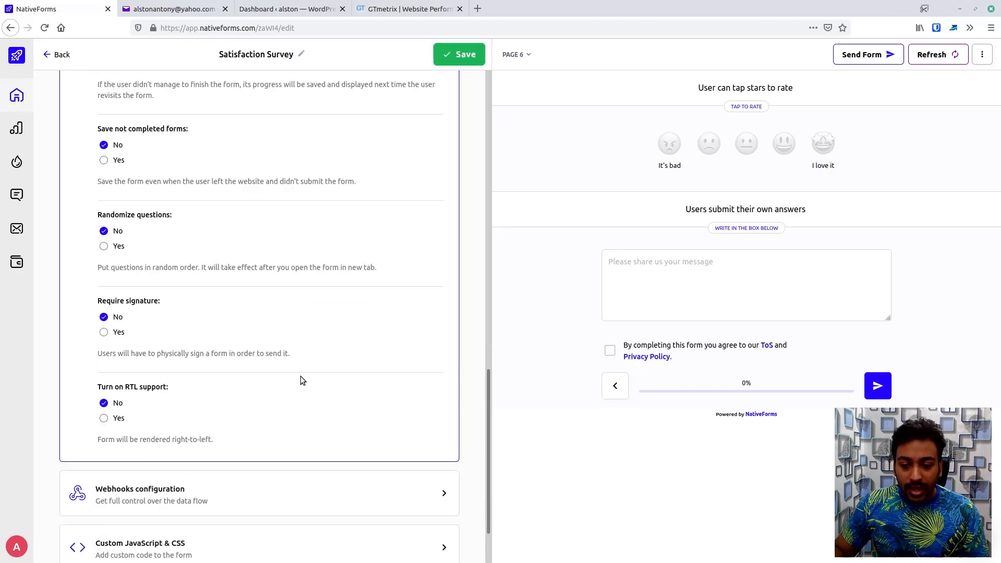
left_click(119, 419)
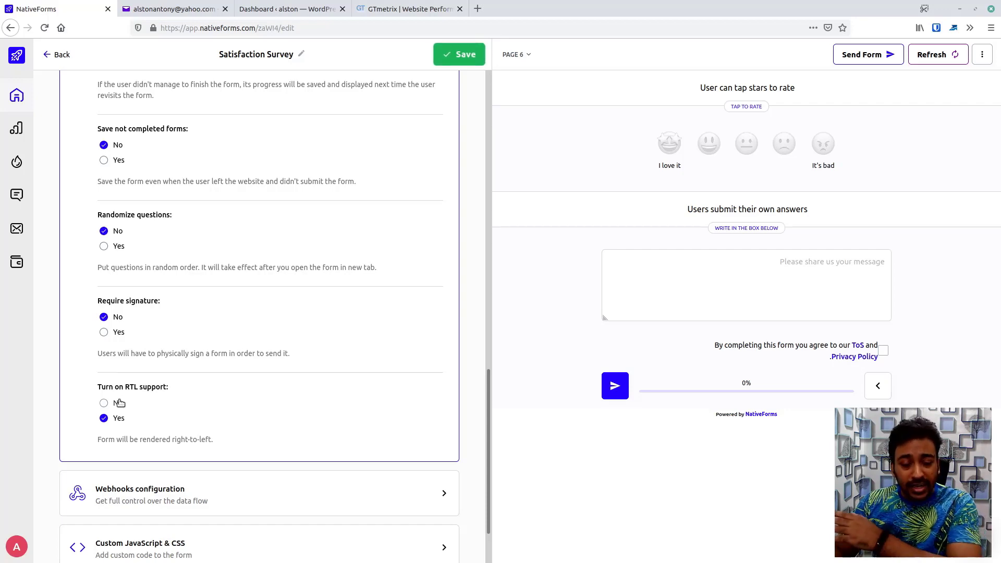
left_click(119, 403)
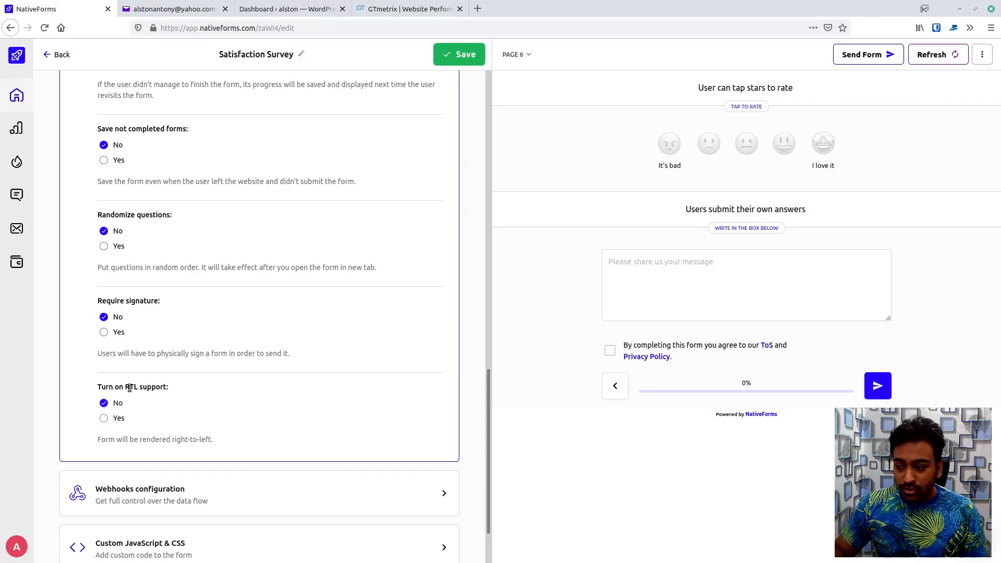
scroll(207, 349, "up", 8)
scroll(374, 277, "up", 5)
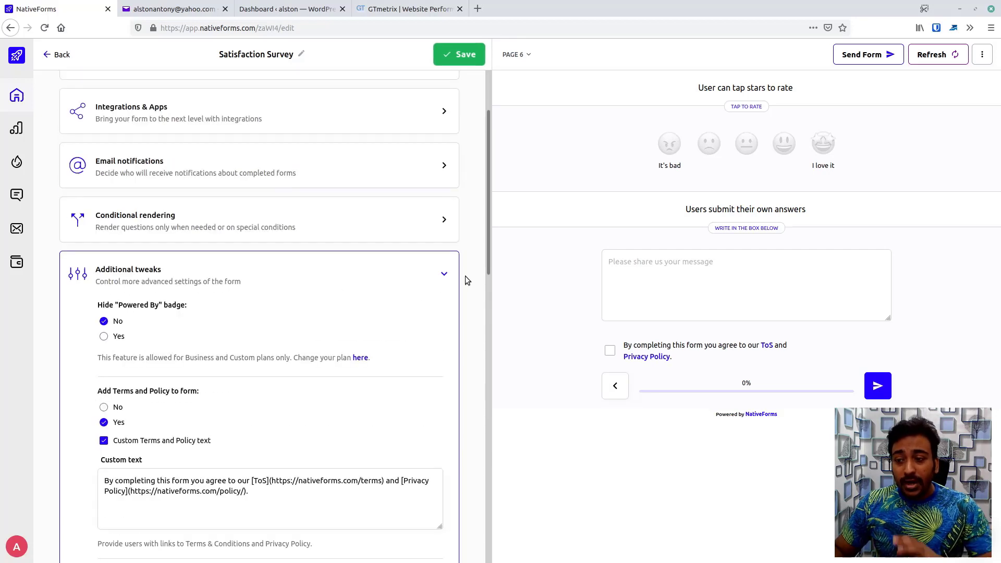
left_click(449, 274)
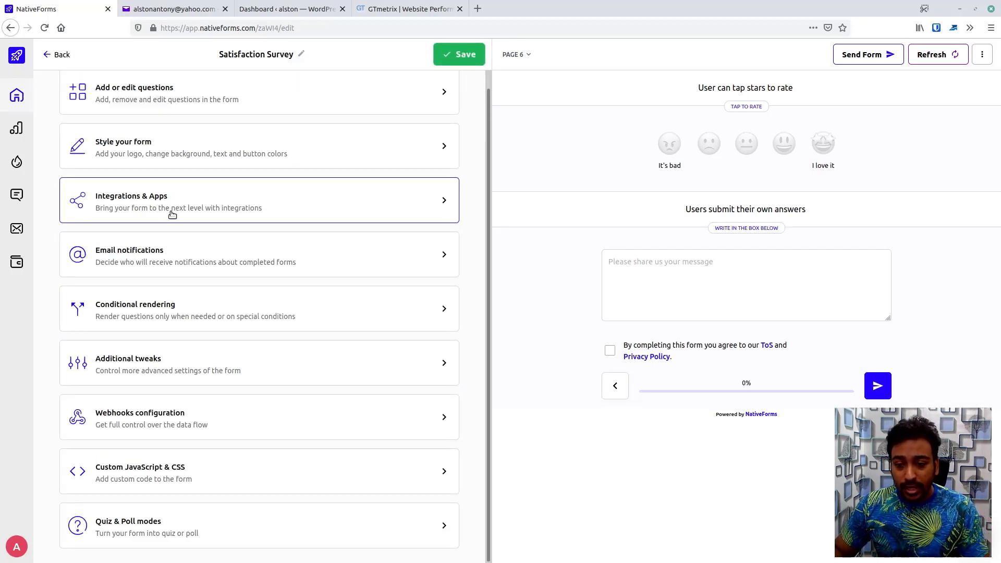
Examine the URL and event fields for a new webhook in the Webhooks configuration, and close it without creating one.
left_click(157, 414)
scroll(180, 397, "down", 2)
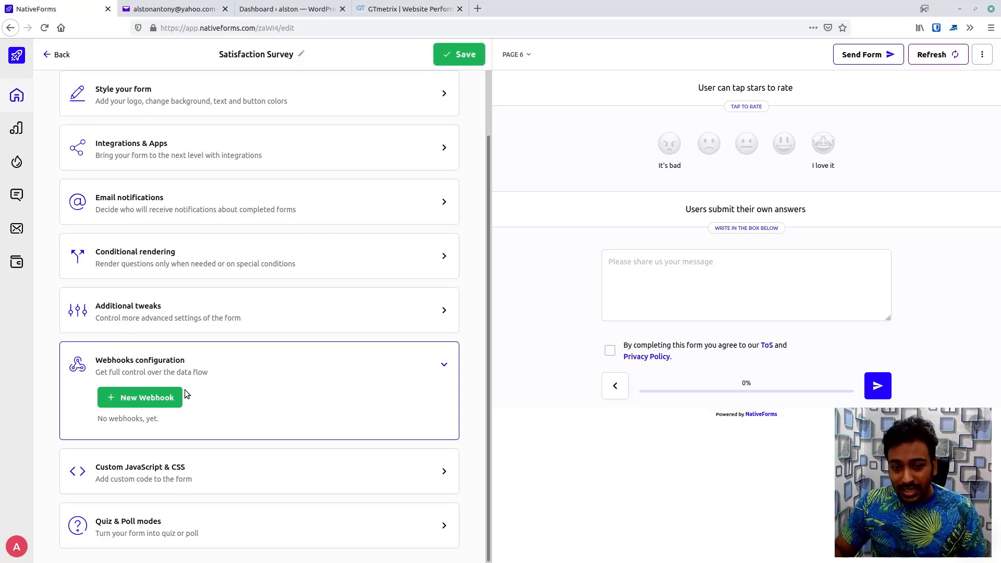
left_click(132, 403)
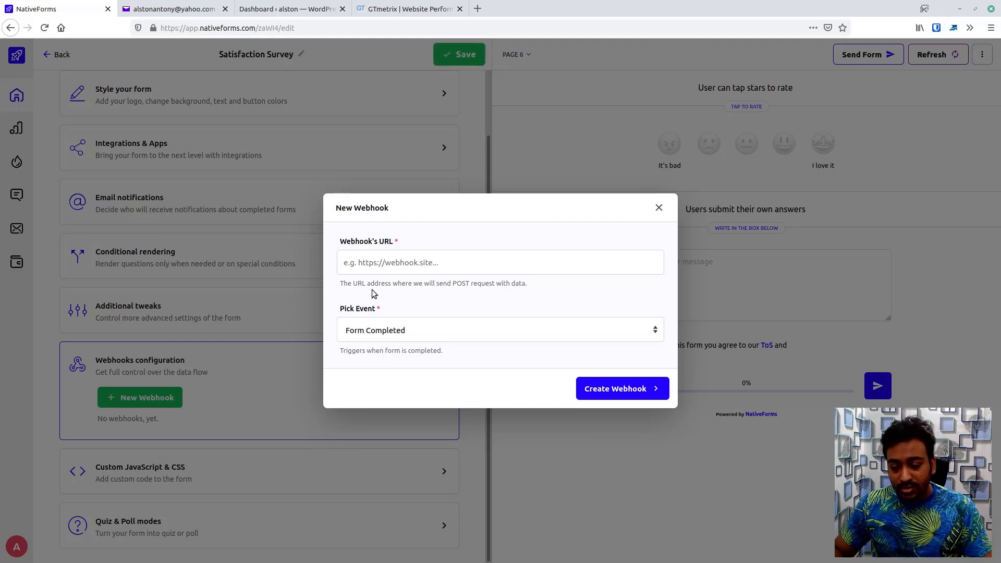
left_click(457, 262)
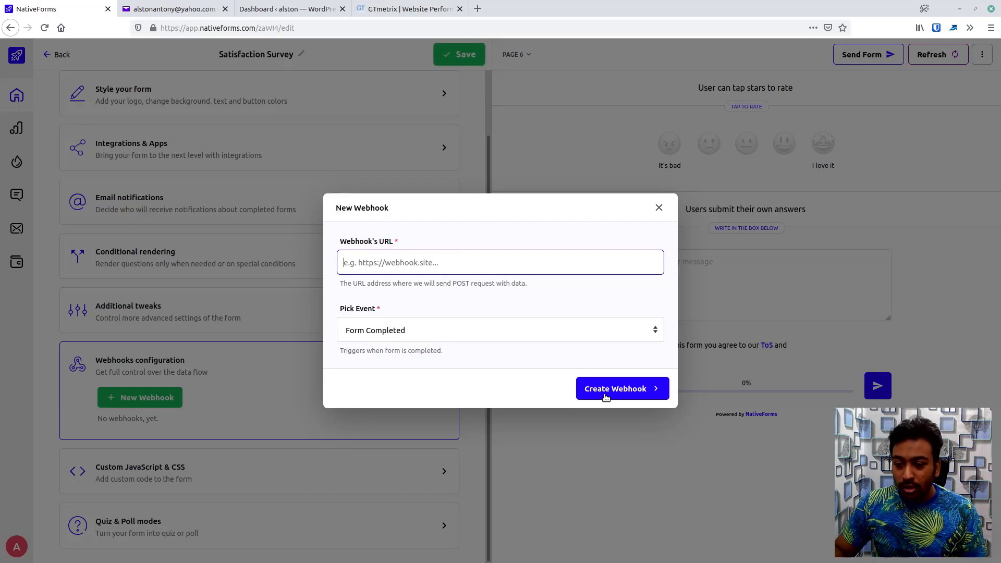
left_click(659, 207)
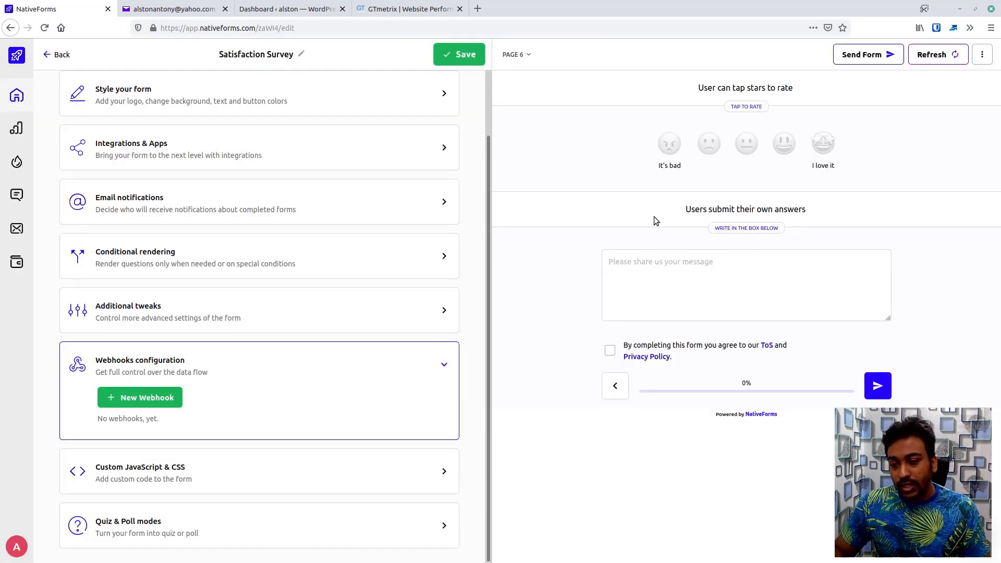
left_click(445, 360)
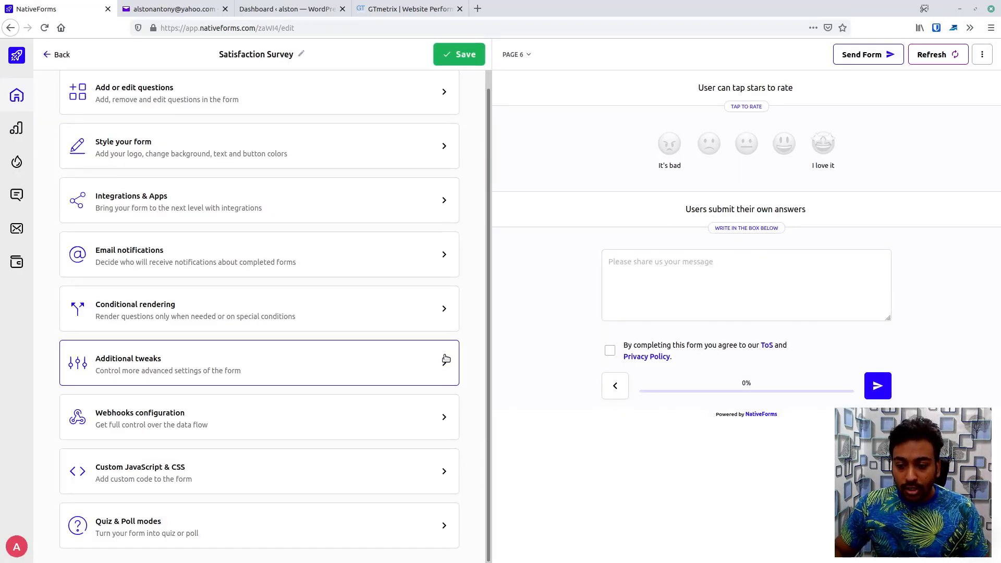
Review the custom JavaScript and custom CSS code fields available for the form, and collapse that section.
left_click(244, 469)
scroll(246, 459, "down", 4)
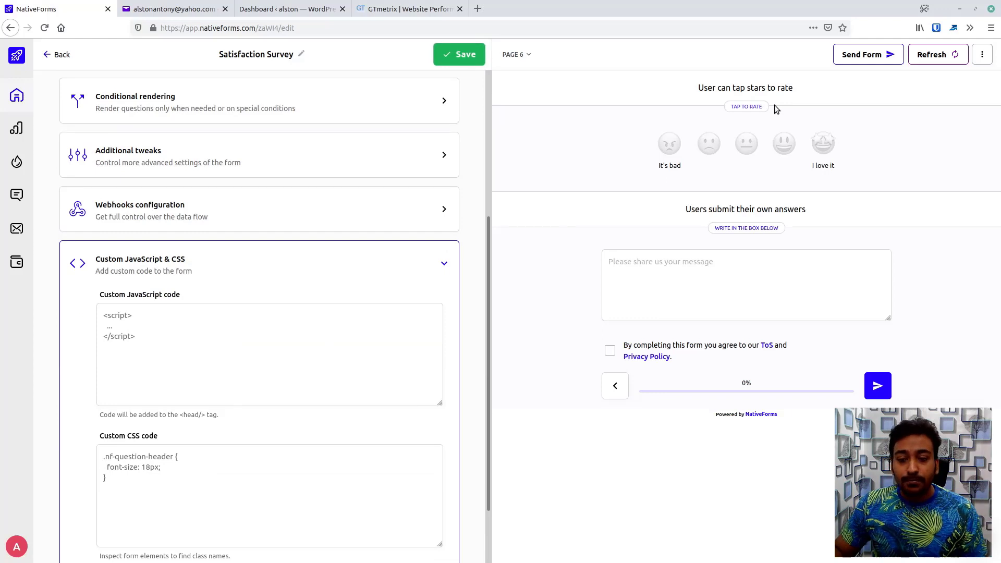
scroll(211, 289, "down", 1)
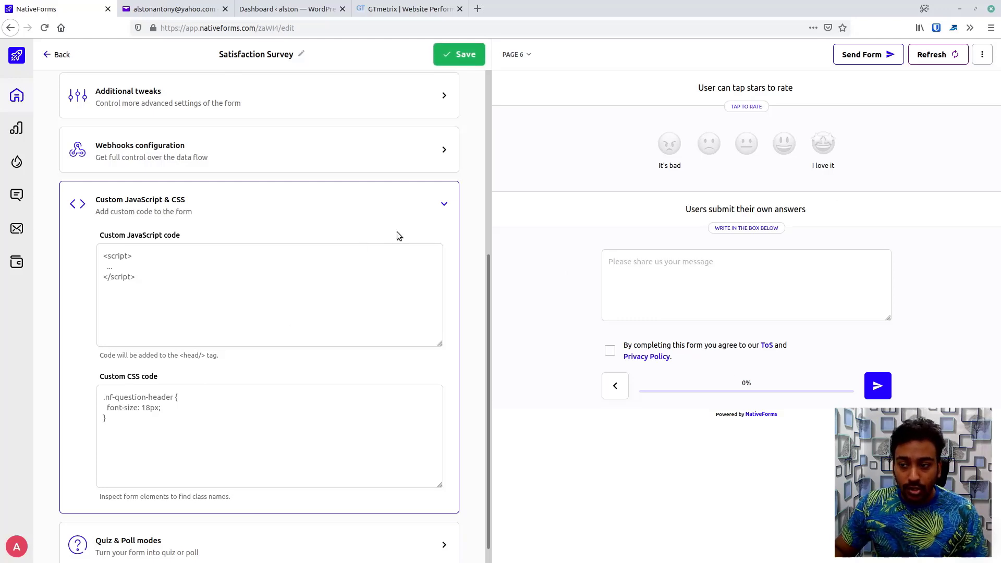
left_click(440, 209)
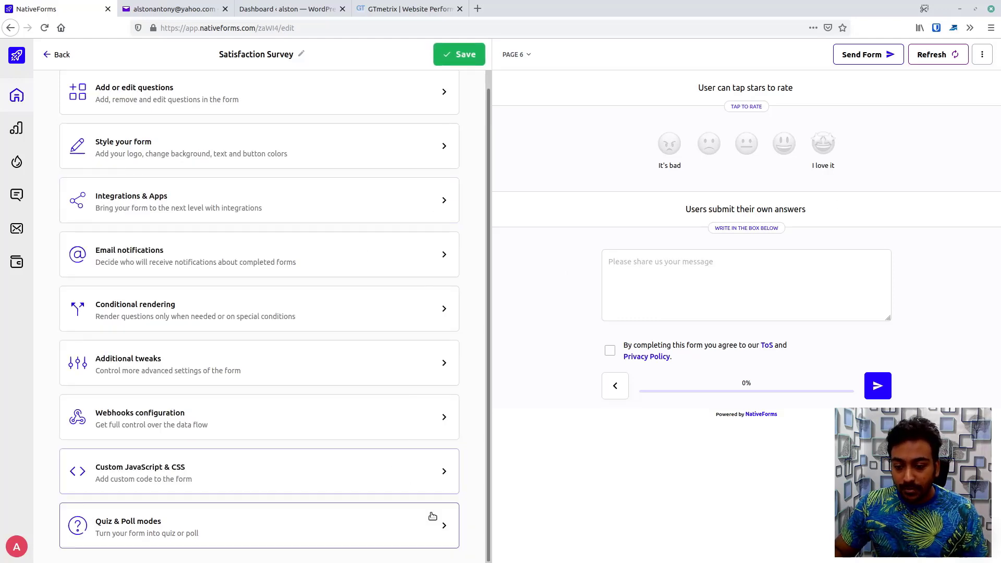
Enable Quiz mode with the summary page skipped, and set both options back to No.
left_click(446, 522)
scroll(364, 474, "down", 4)
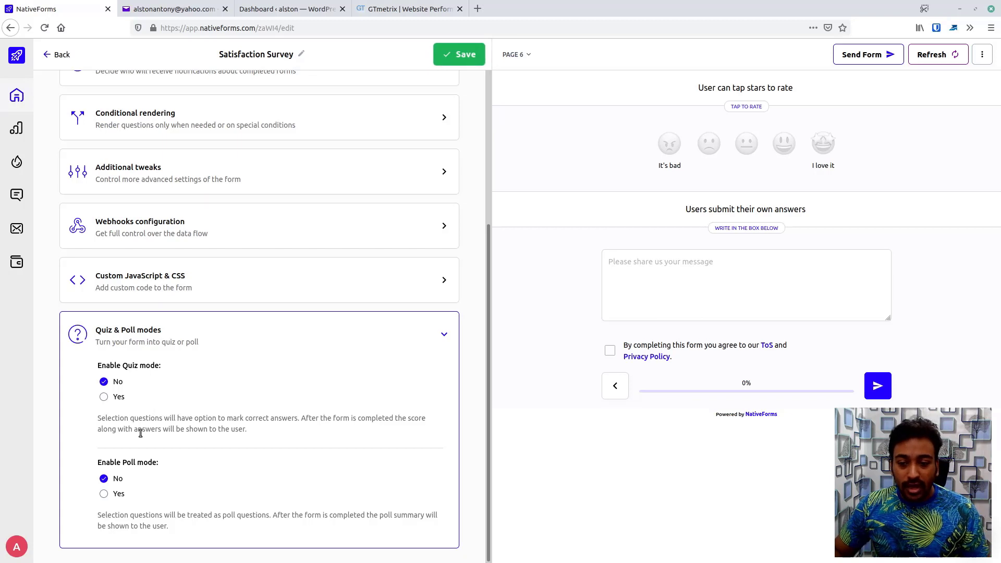
left_click(104, 397)
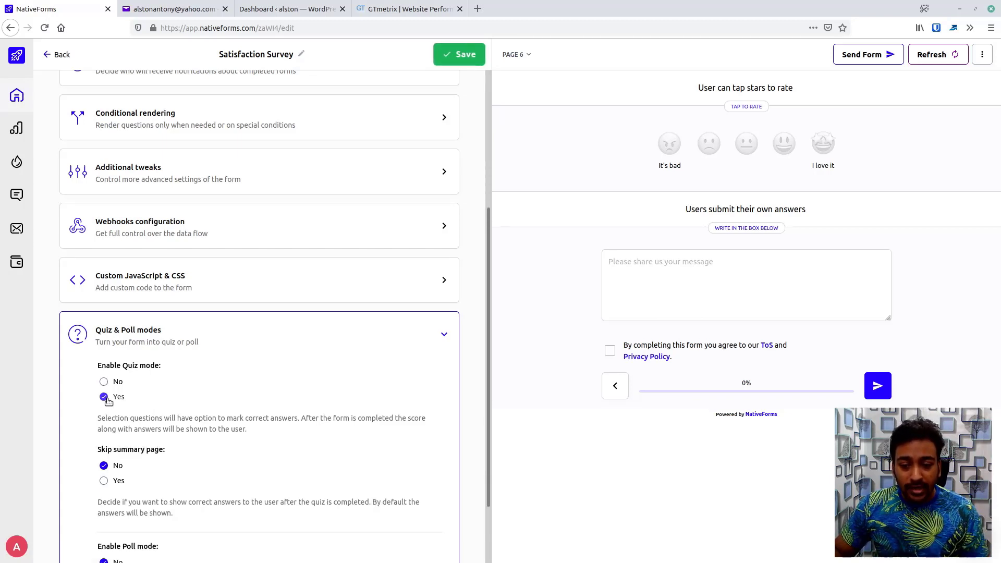
scroll(108, 401, "down", 1)
scroll(123, 362, "down", 2)
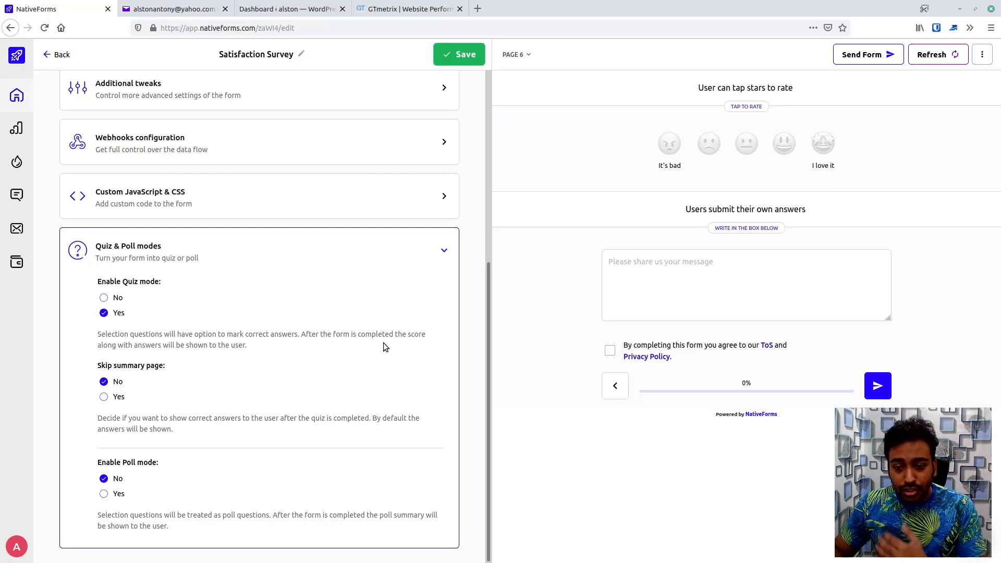
left_click(119, 398)
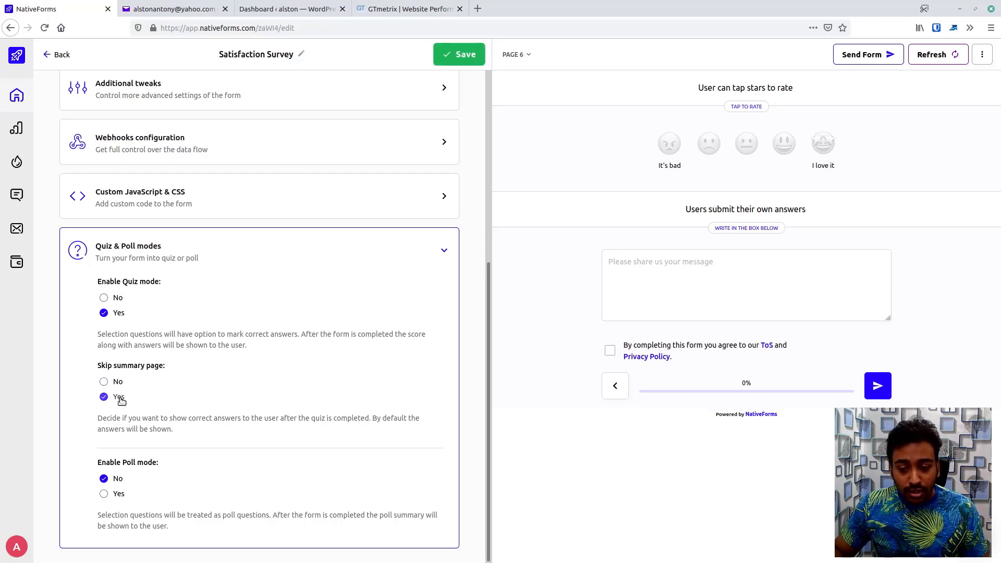
left_click(118, 382)
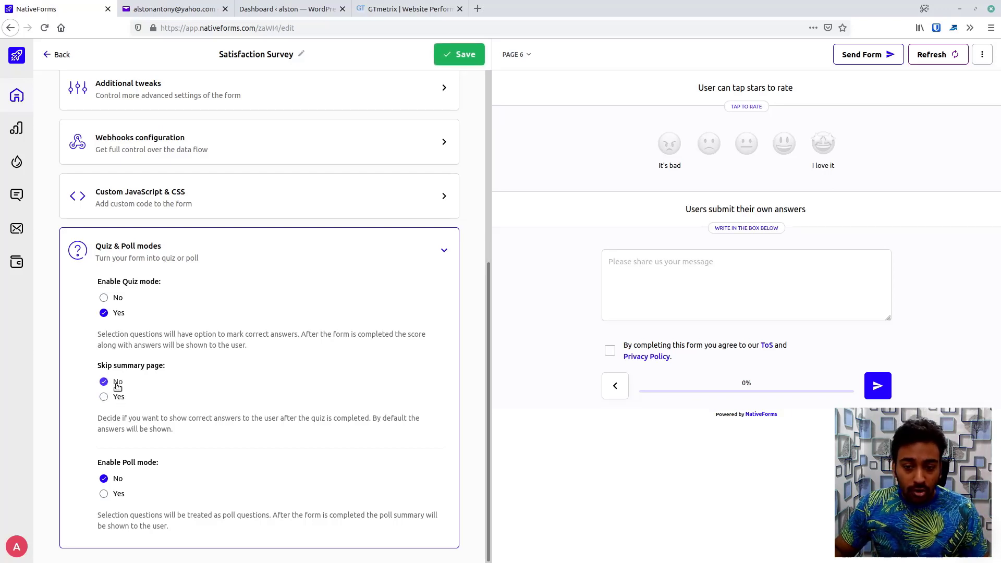
left_click(108, 299)
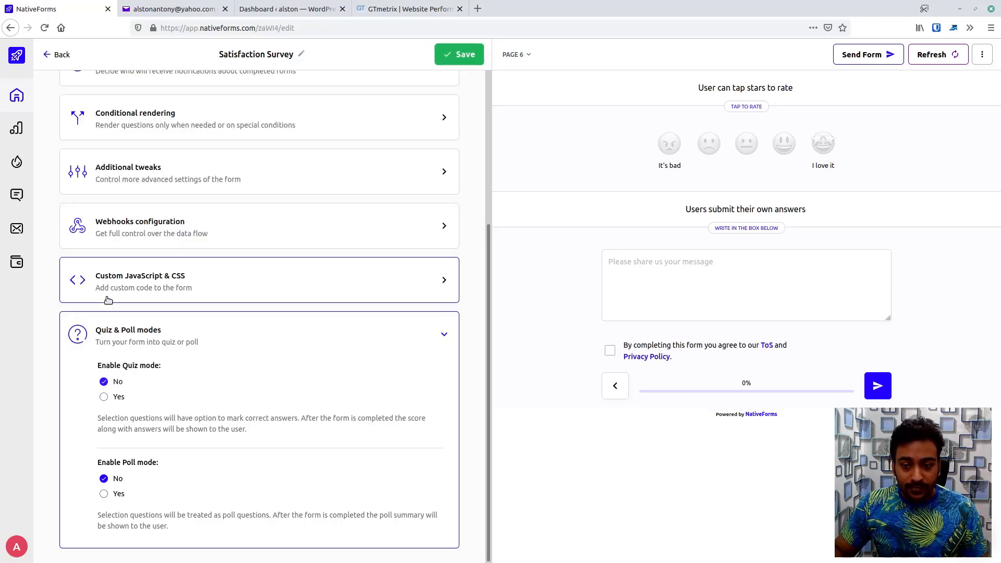
Enable Poll mode for the form, set it back to No, and collapse the Quiz & Poll modes settings.
left_click(105, 494)
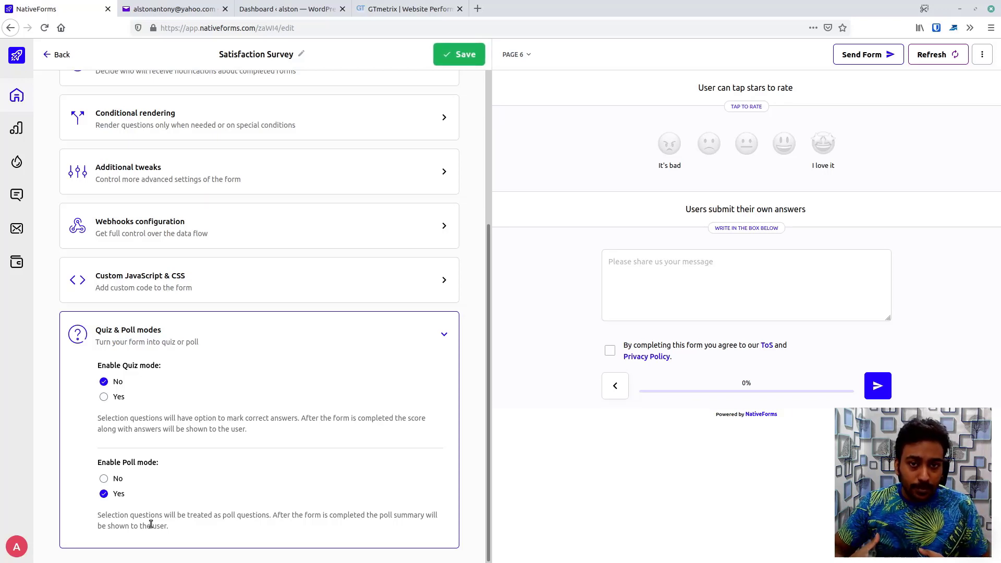
left_click(104, 478)
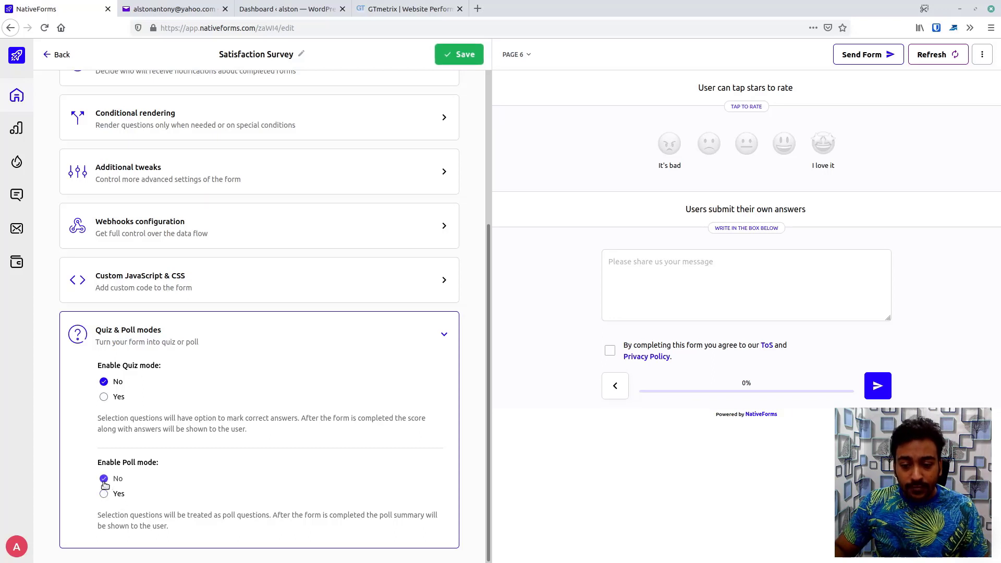
left_click(445, 330)
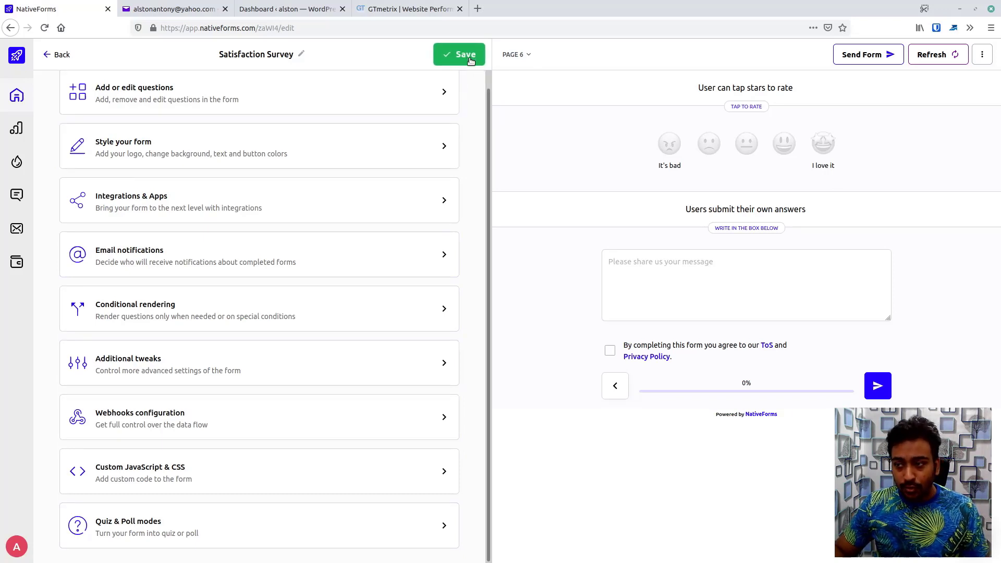
Save the form's changes and rename the form to Satisfaction Video Survey.
scroll(490, 92, "up", 1)
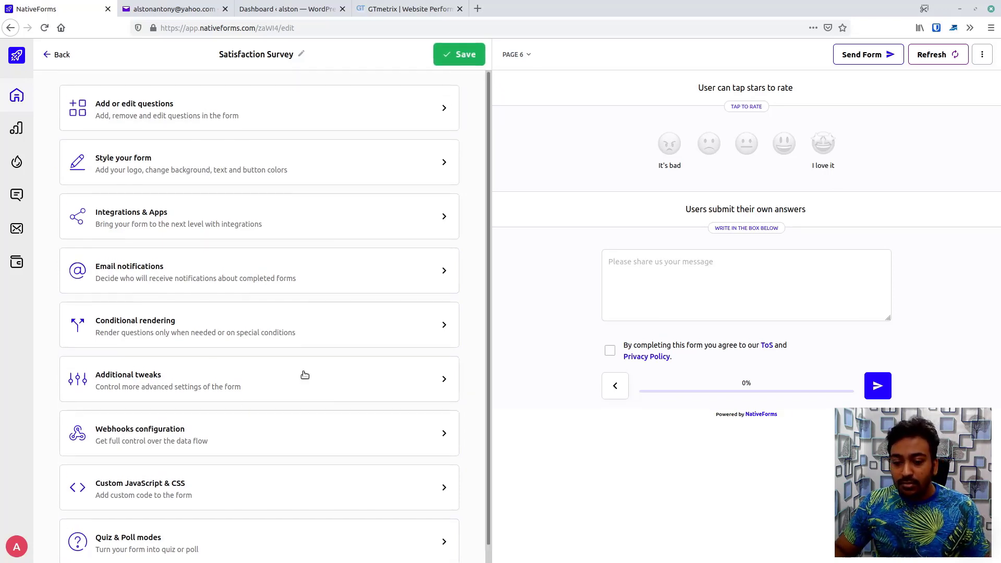
left_click(467, 55)
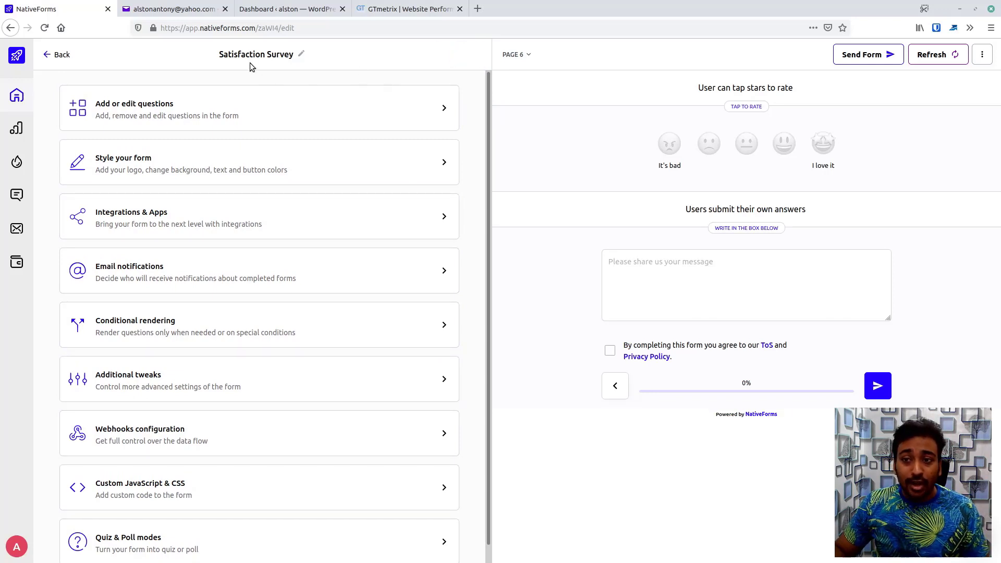
left_click(301, 54)
double_click(302, 52)
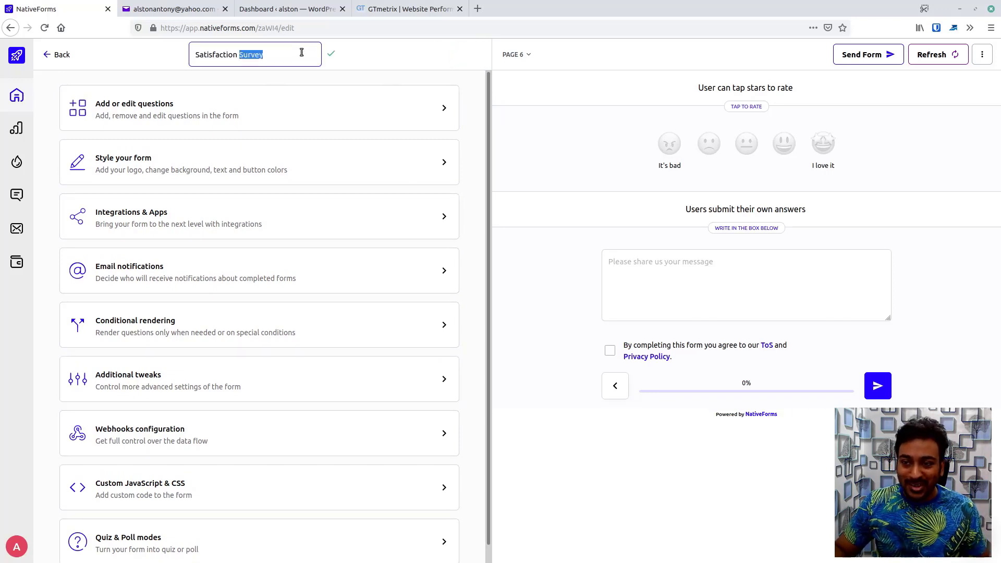
left_click(236, 55)
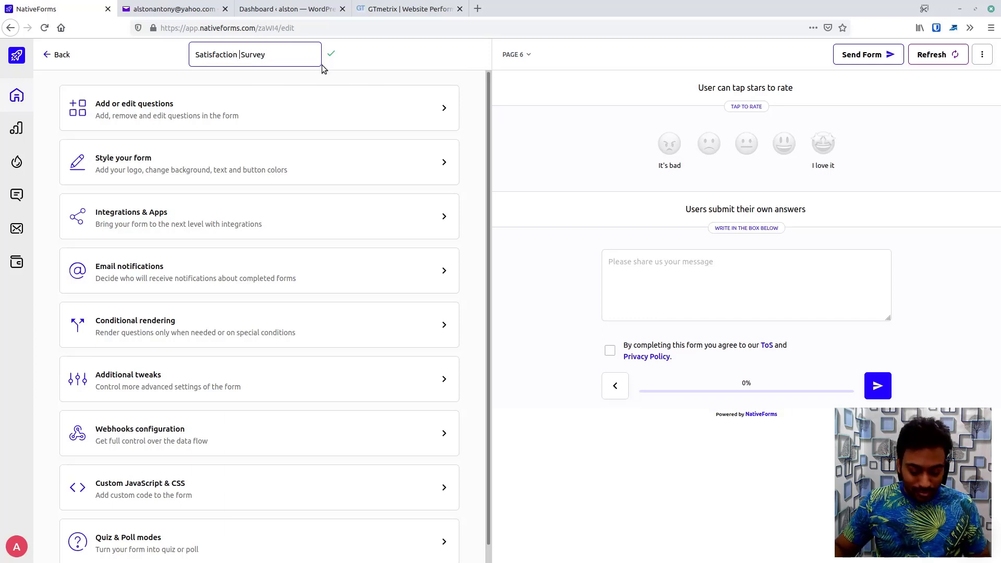
type("Video")
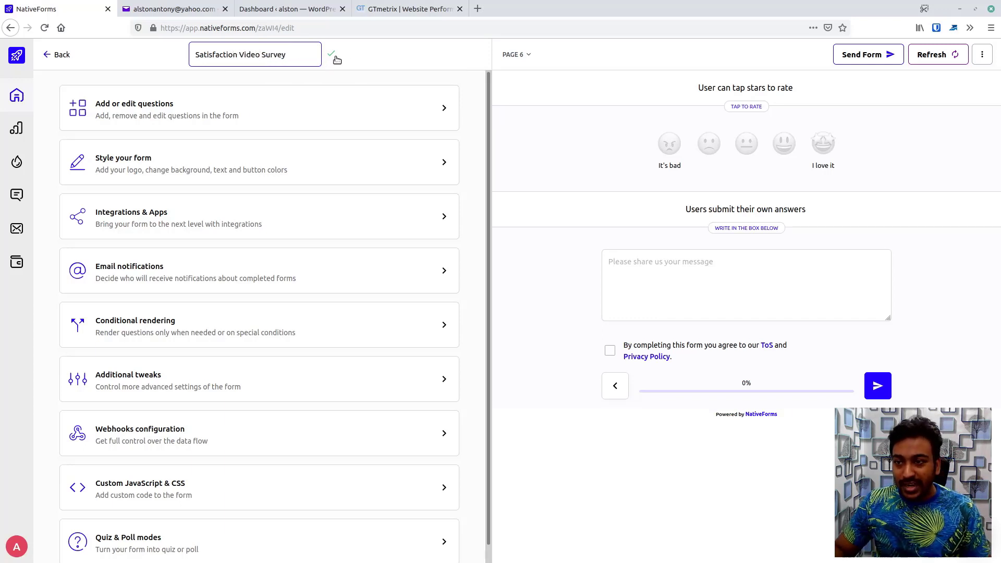
left_click(331, 55)
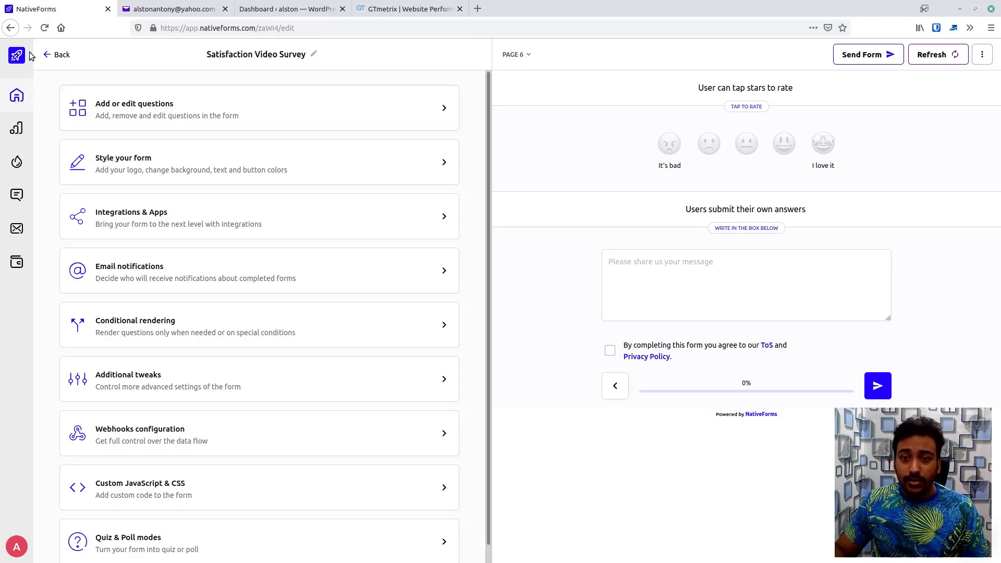
Copy the form's share link and open it in a new browser tab placed beside the NativeForms tab.
left_click(981, 55)
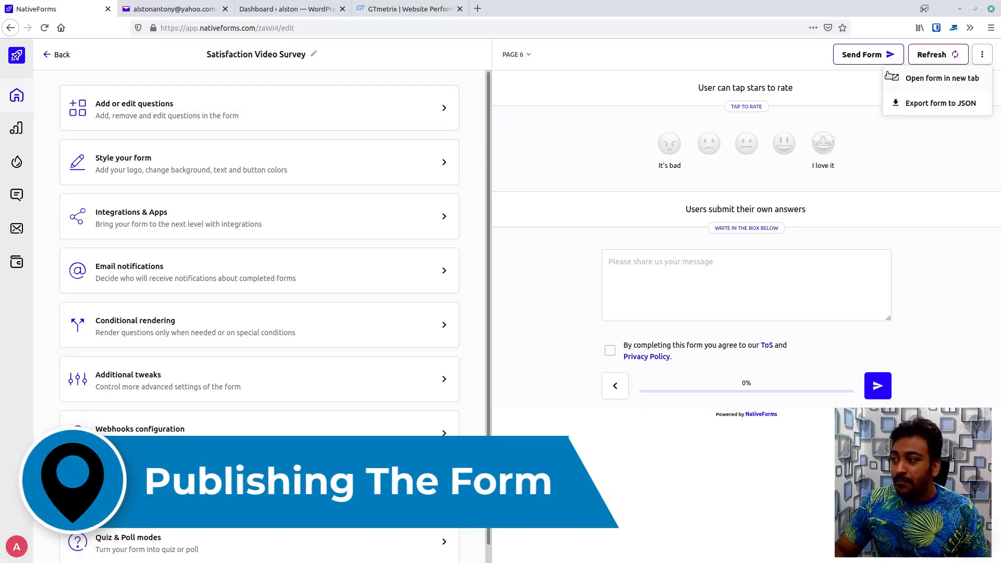
left_click(861, 54)
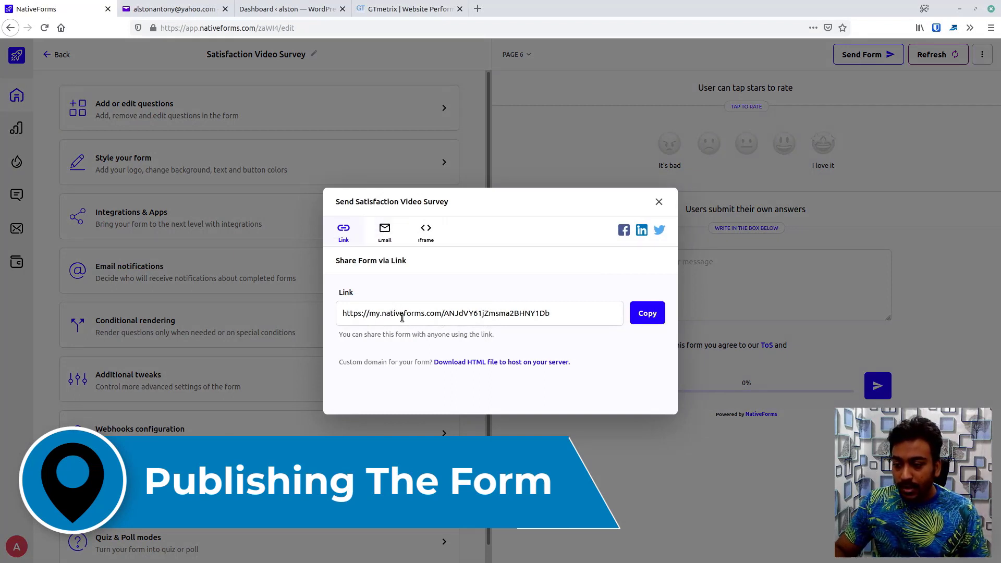
left_click(647, 319)
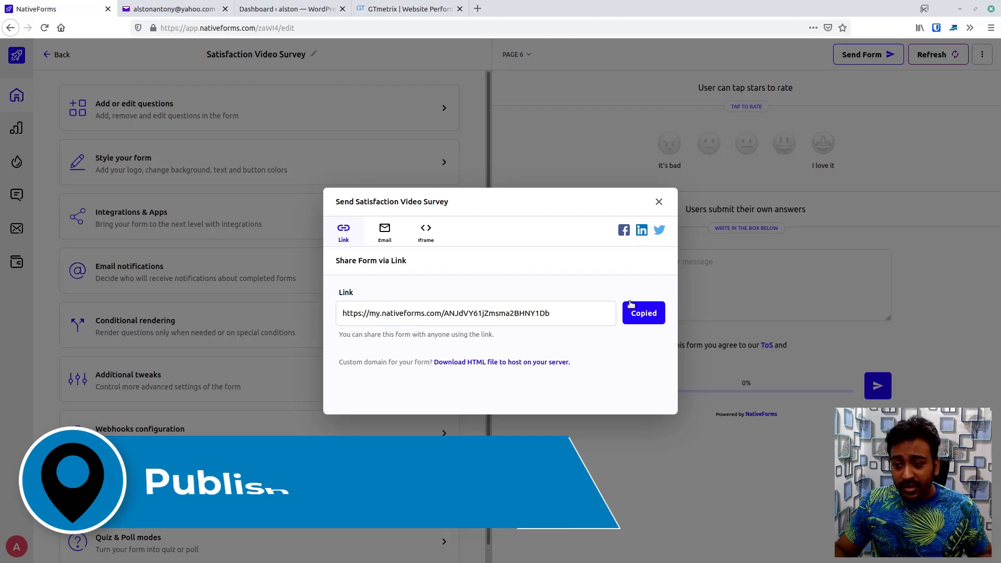
left_click(478, 9)
key("ctrl+v")
key("Return")
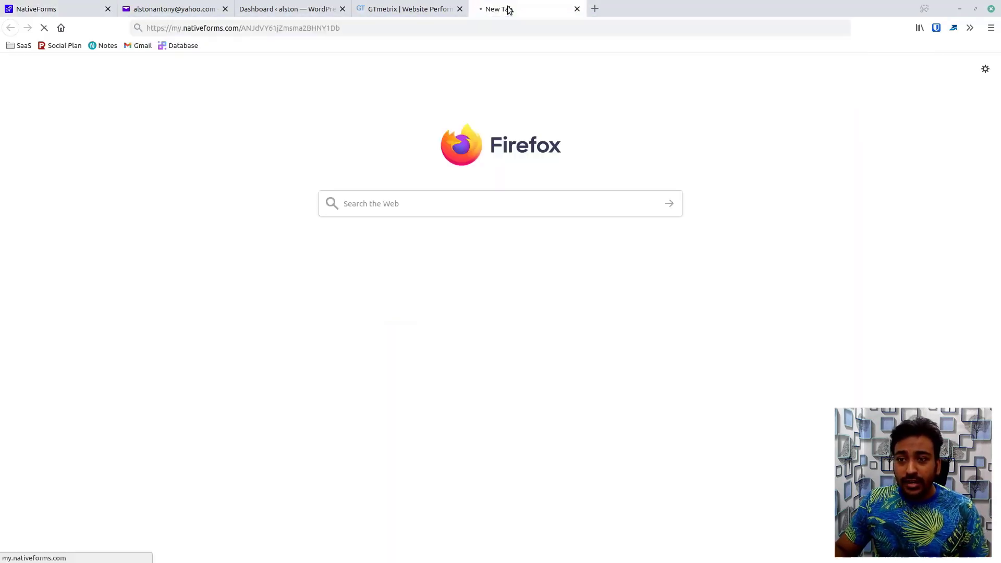
left_click_drag(510, 8, 179, 5)
Return to the form's sharing dialog in NativeForms and review the link, email and iframe sharing options.
left_click(62, 9)
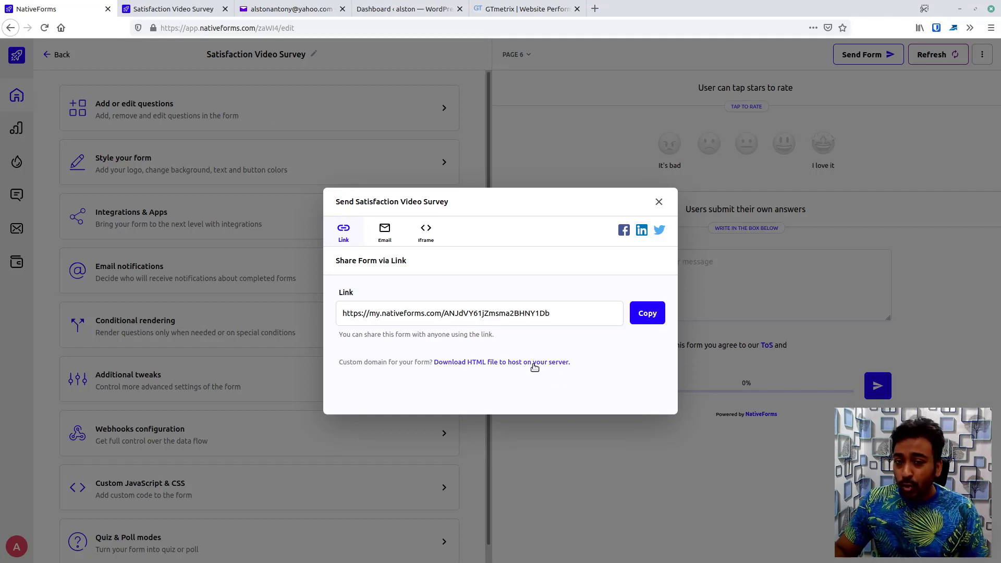
left_click(173, 10)
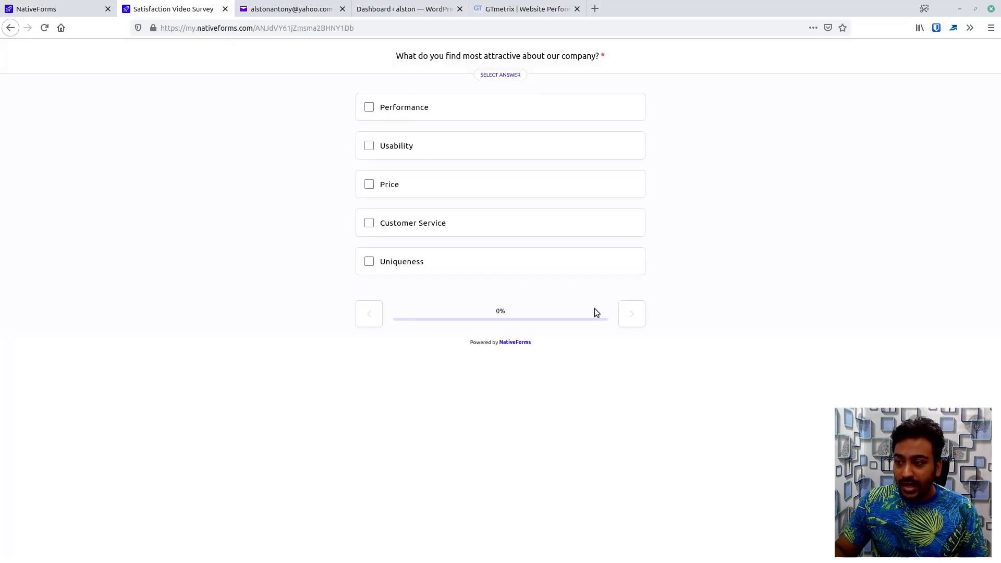
left_click(57, 9)
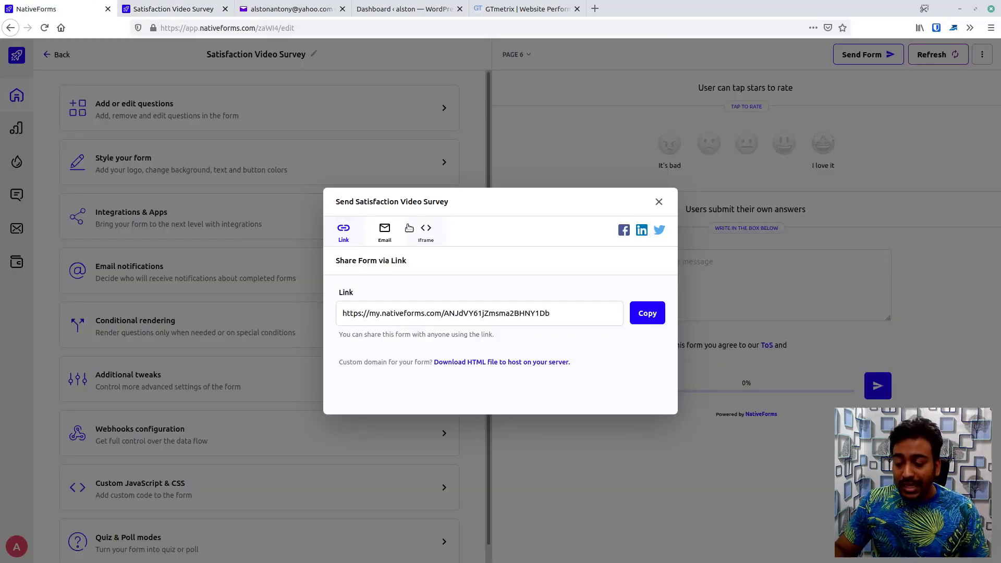
left_click(385, 230)
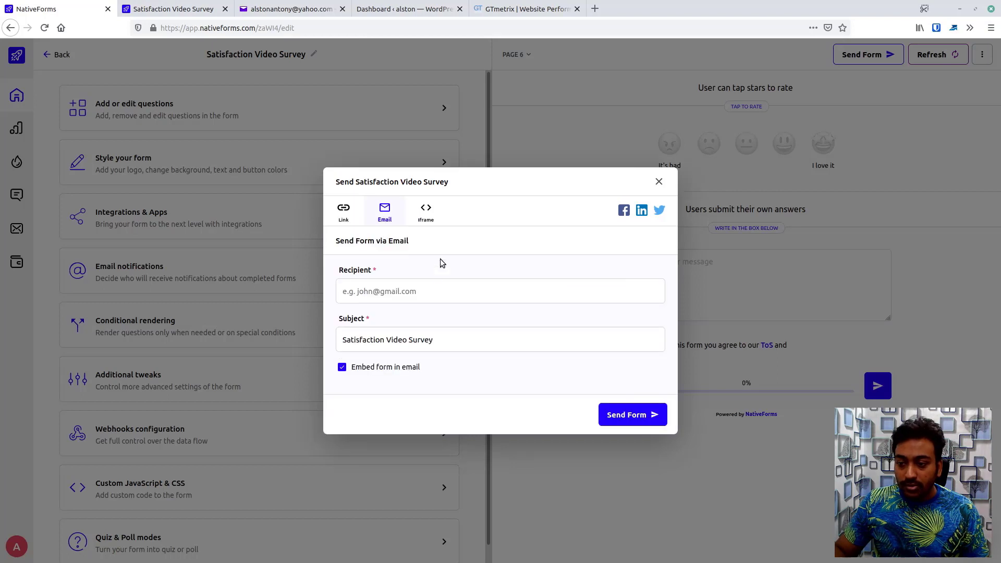
left_click(424, 218)
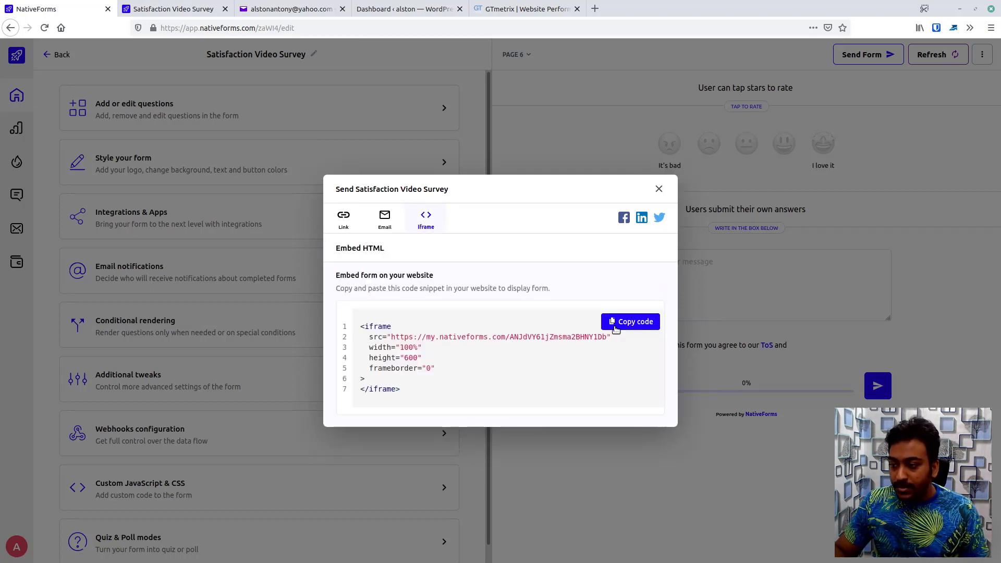
In the published survey, answer the first three questions with Customer Service, Neither satisfied nor dissatisfied, and Somewhat well.
left_click(197, 6)
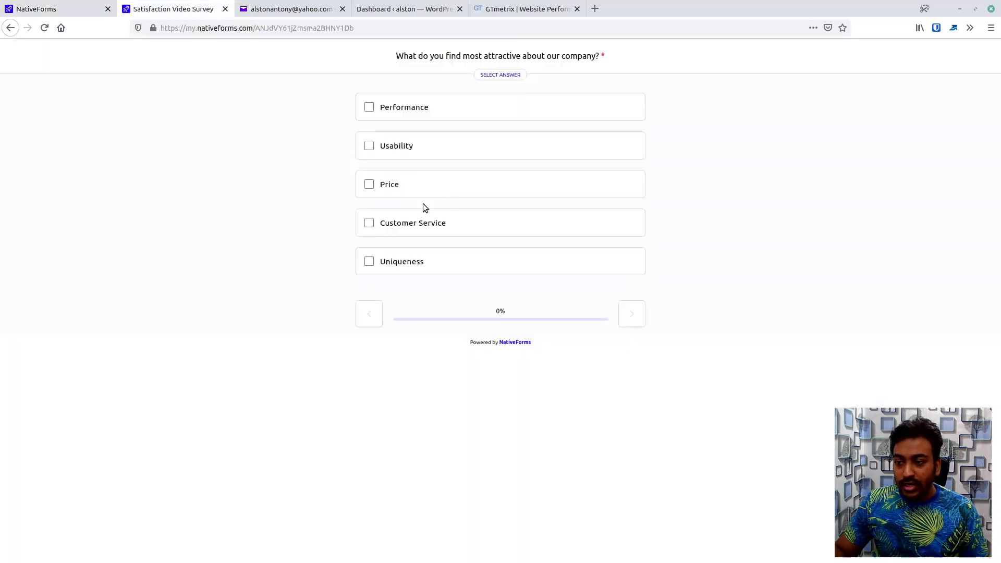
left_click(431, 223)
left_click(633, 313)
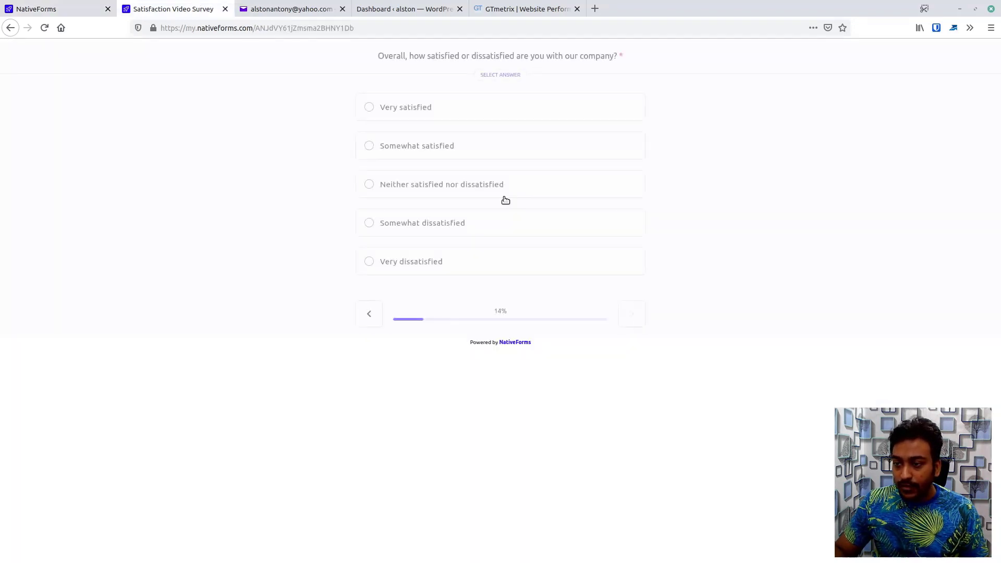
left_click(476, 182)
left_click(626, 316)
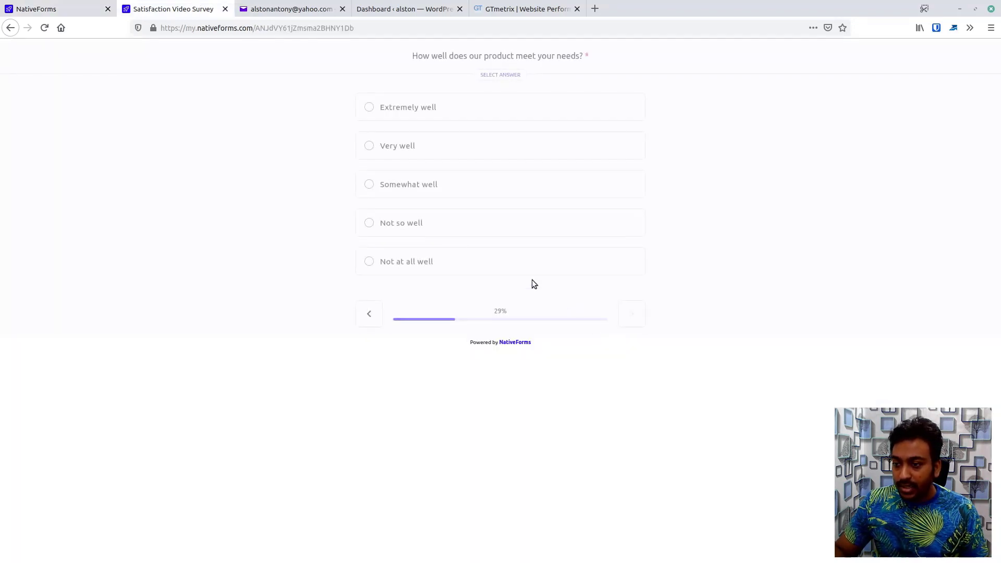
left_click(412, 187)
left_click(631, 314)
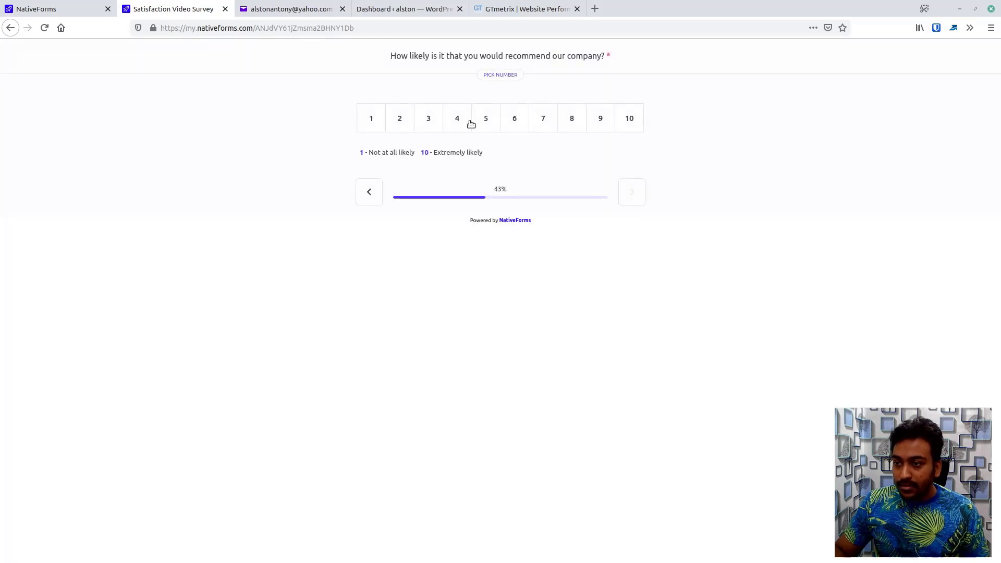
Answer the recommendation question with 6 and enter "test" as the comment, continuing to the final survey page.
left_click(513, 125)
left_click(630, 202)
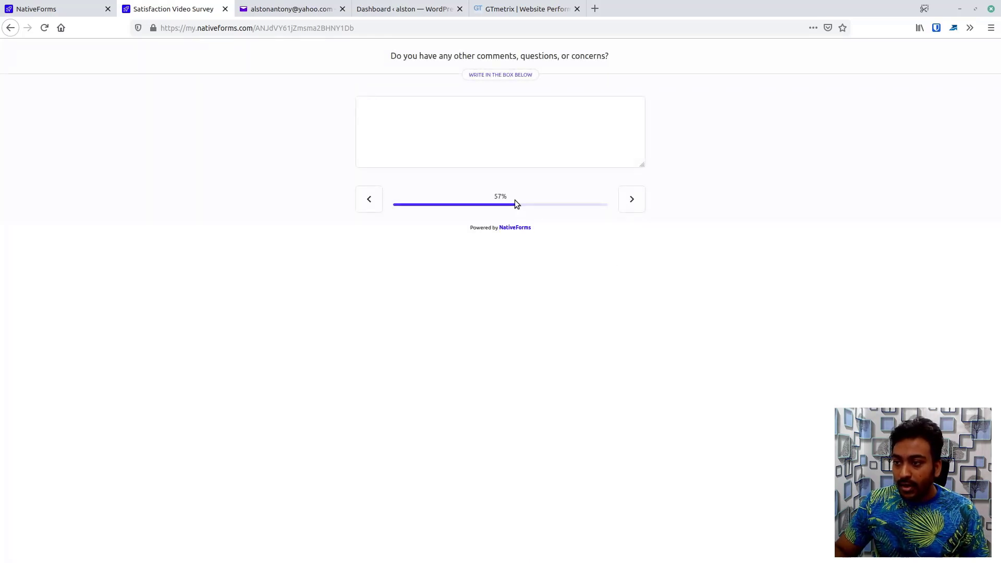
left_click(476, 165)
type("t")
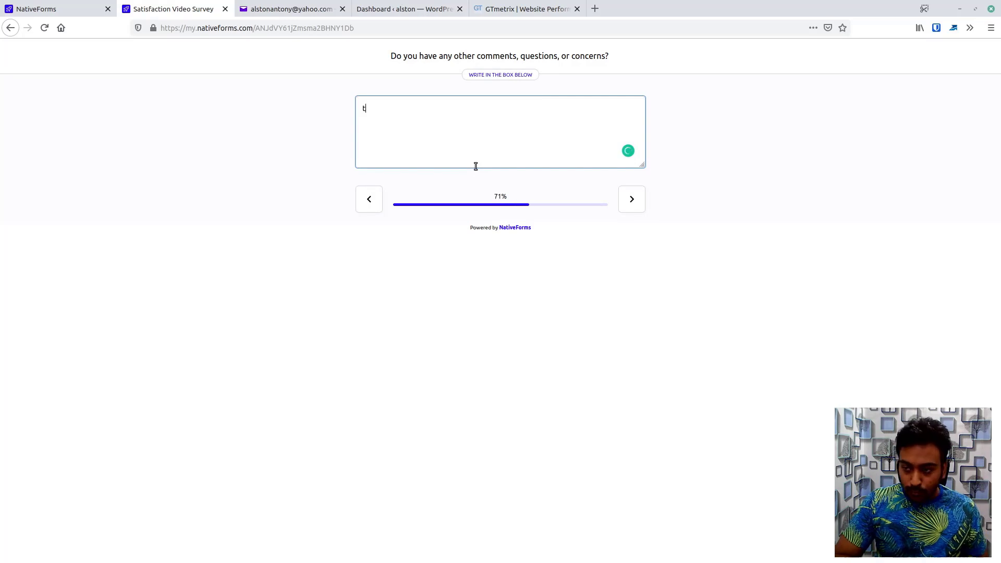
type("est")
left_click(631, 201)
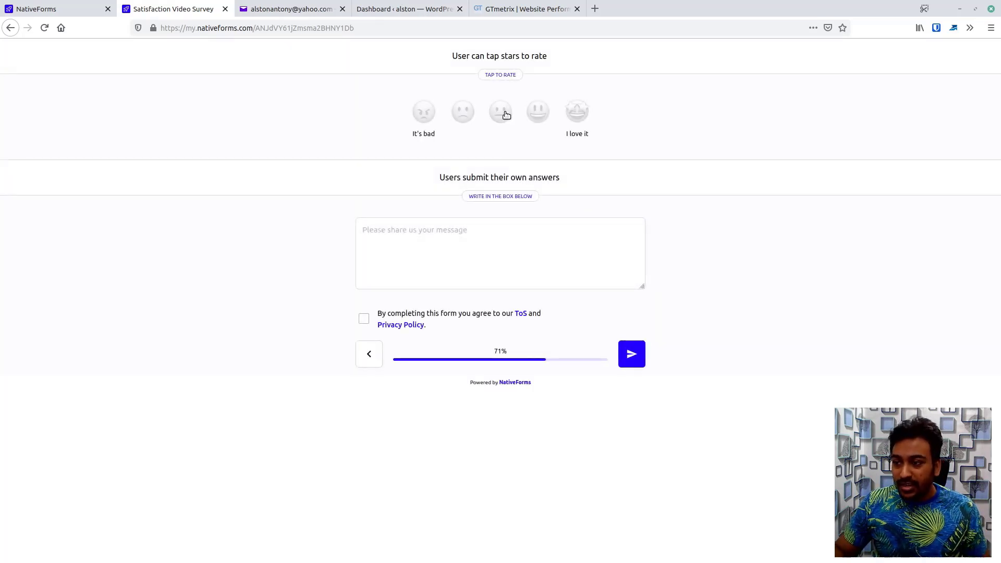
Rate "I love it", enter "rtetd" as the message, agree to the ToS and Privacy Policy, and submit the survey.
left_click(576, 112)
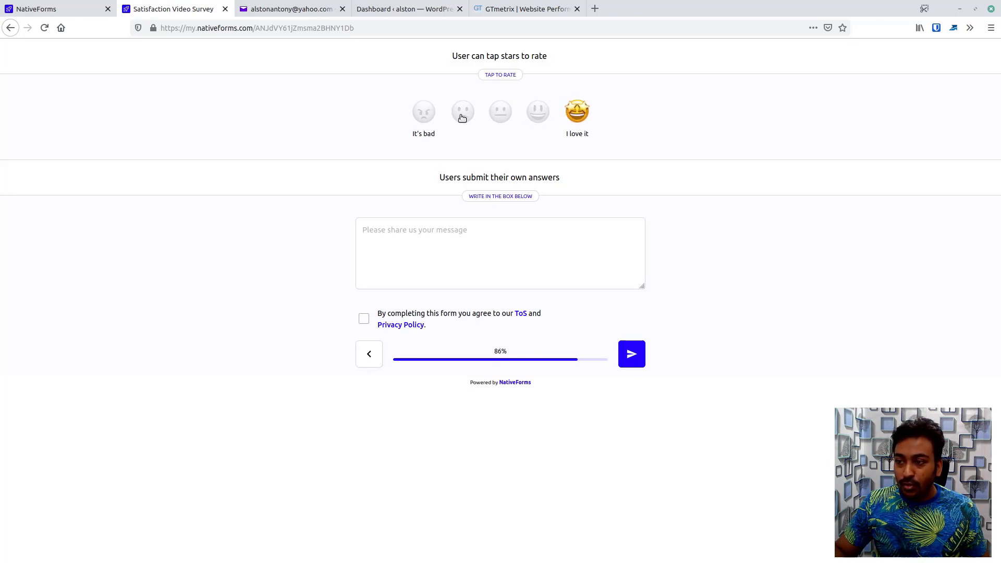
left_click(453, 239)
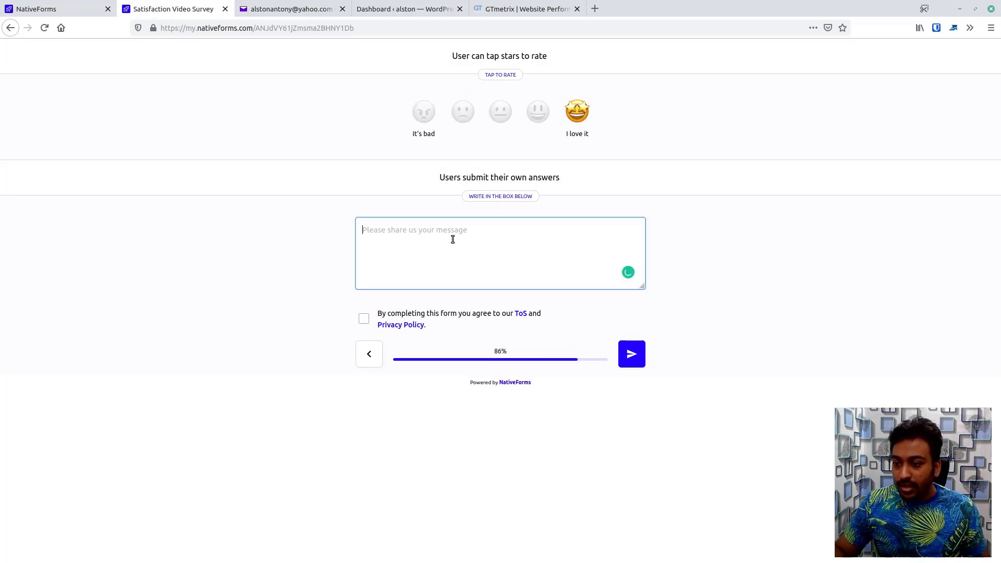
type("rtetd")
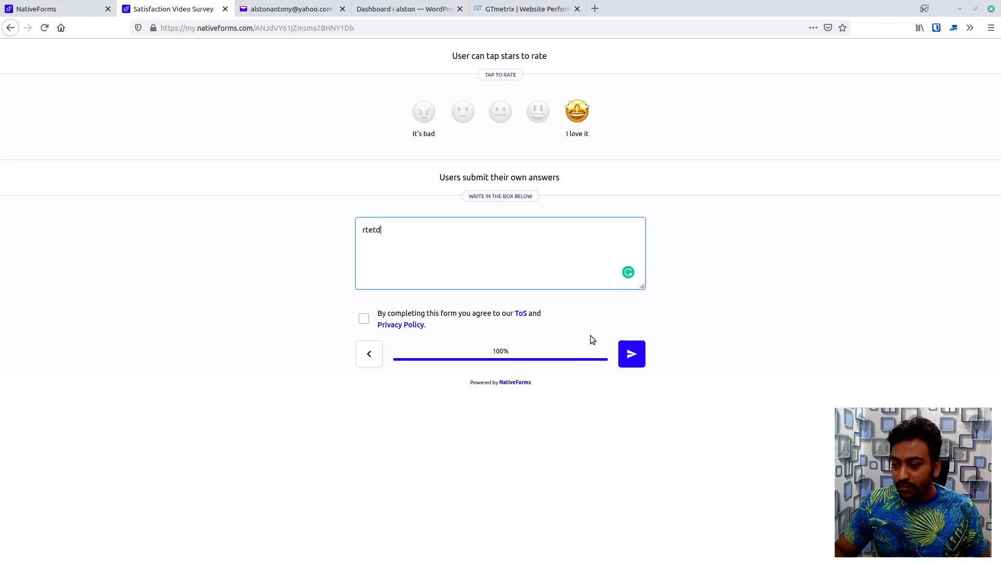
left_click(623, 360)
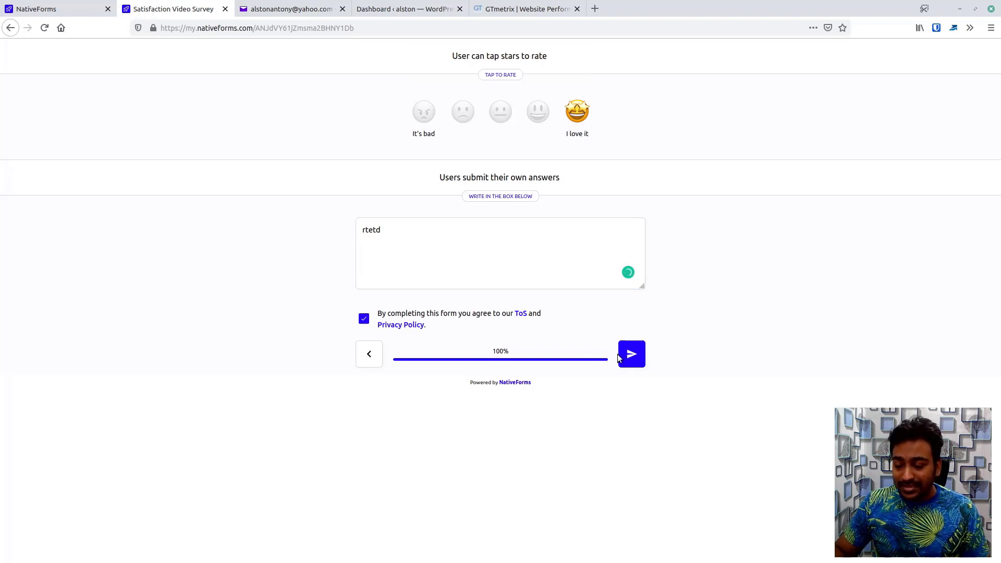
left_click(635, 359)
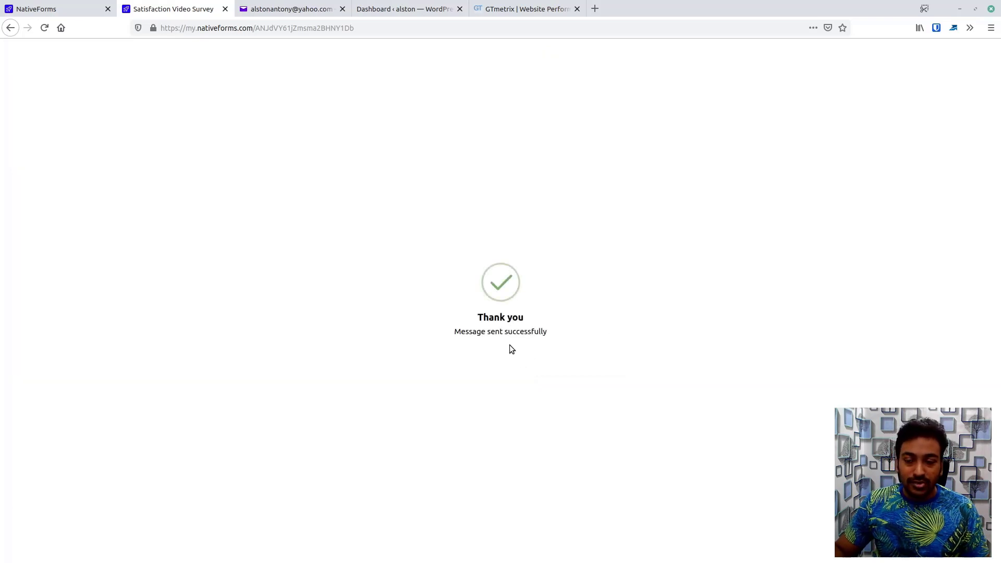
Return to NativeForms and copy the iframe embed code of the Satisfaction Video Survey.
left_click(62, 9)
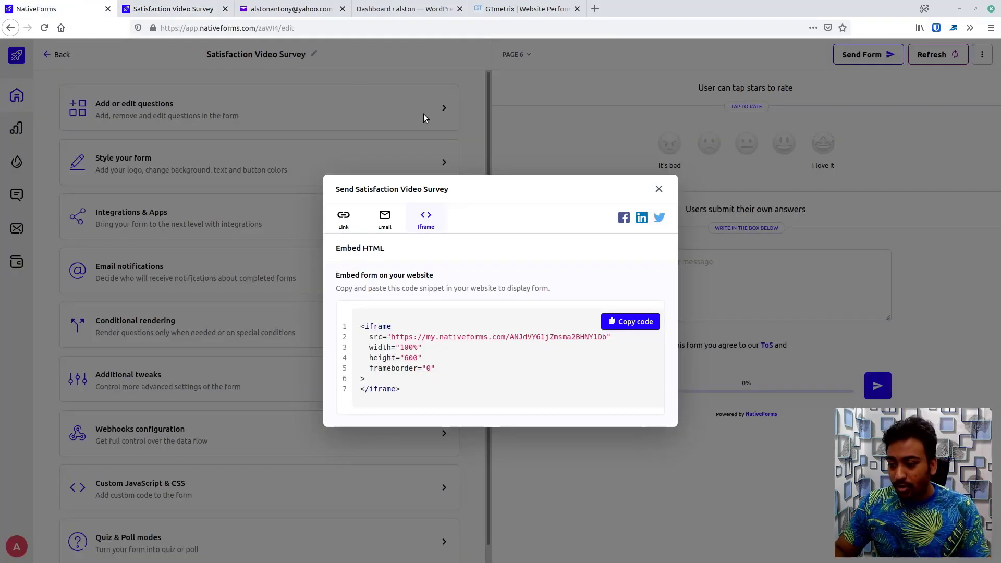
left_click(387, 226)
left_click(430, 216)
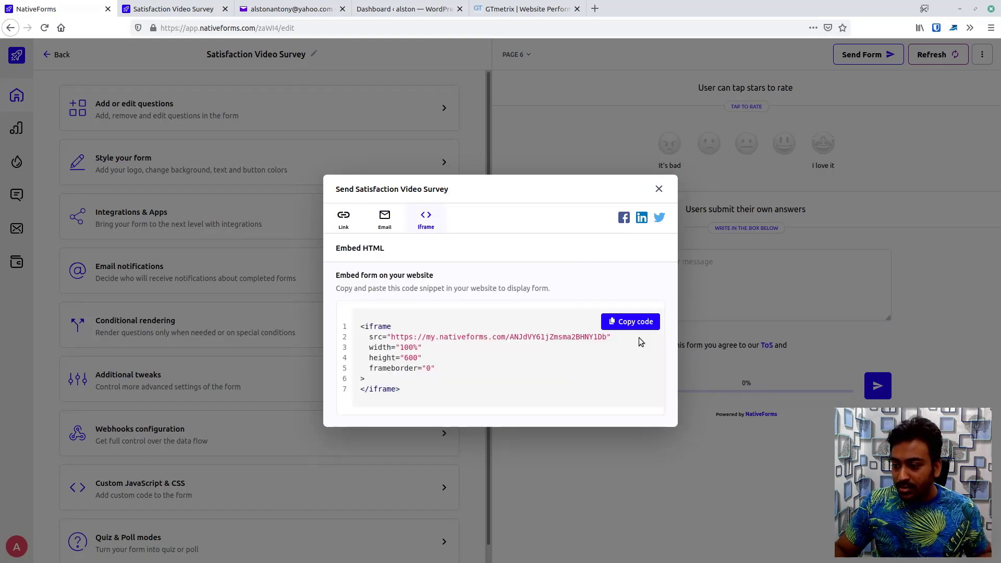
left_click(620, 323)
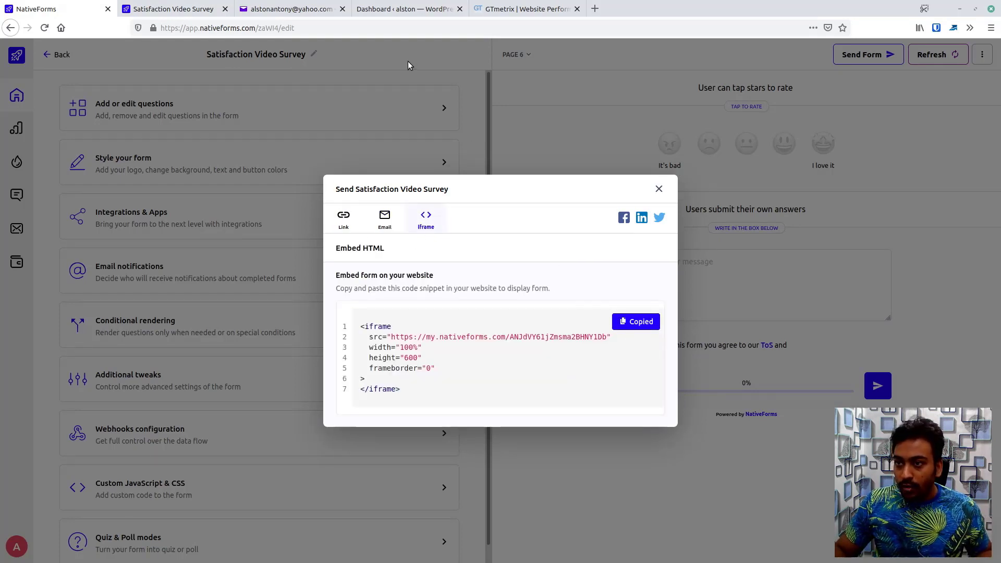
Start a new post in the WordPress dashboard, and close the form's sharing dialog in NativeForms.
left_click(413, 14)
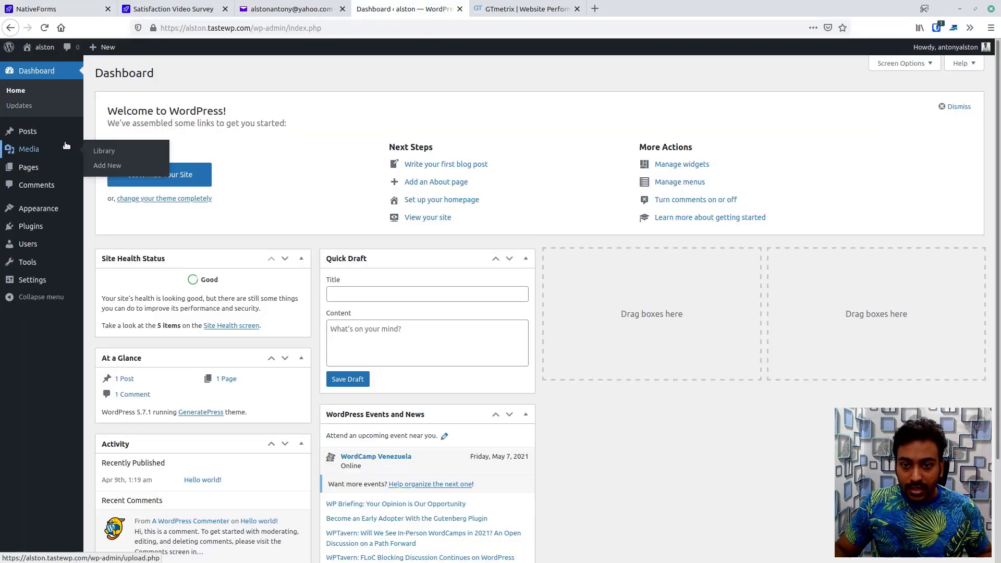
left_click(107, 148)
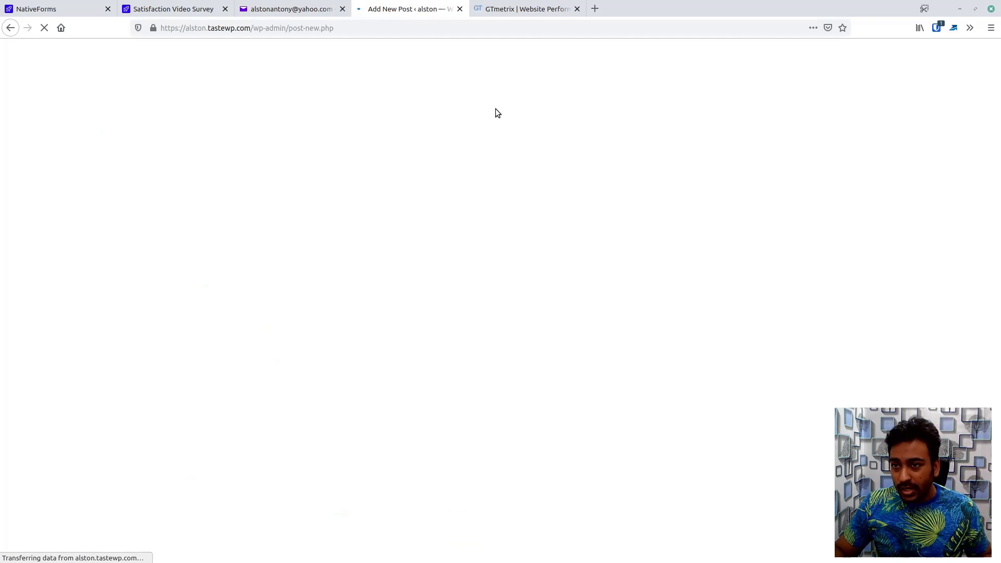
left_click(116, 11)
left_click(658, 189)
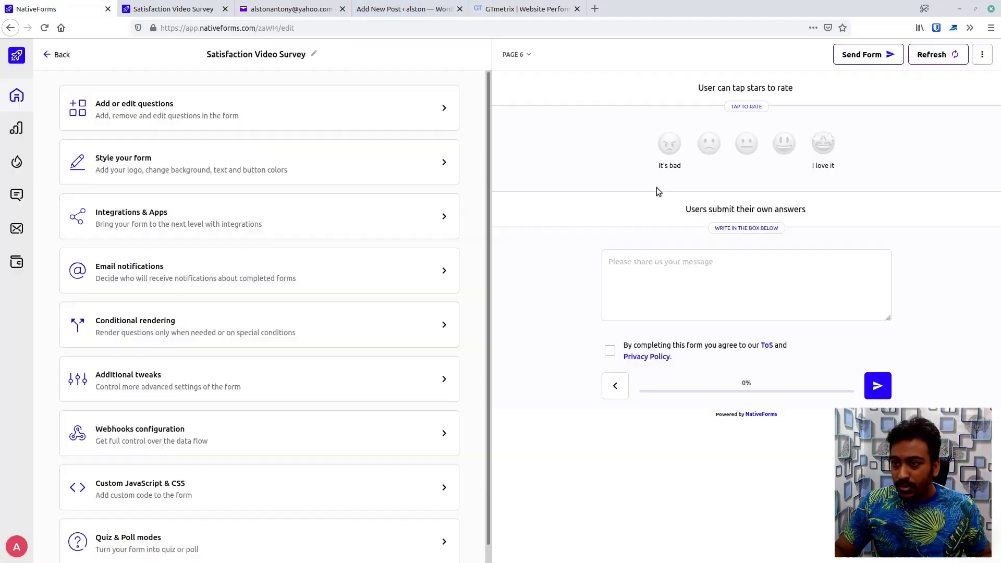
Return to the new WordPress post, dismiss the welcome guide, and add a Custom HTML block containing the survey's iframe embed code.
left_click(405, 7)
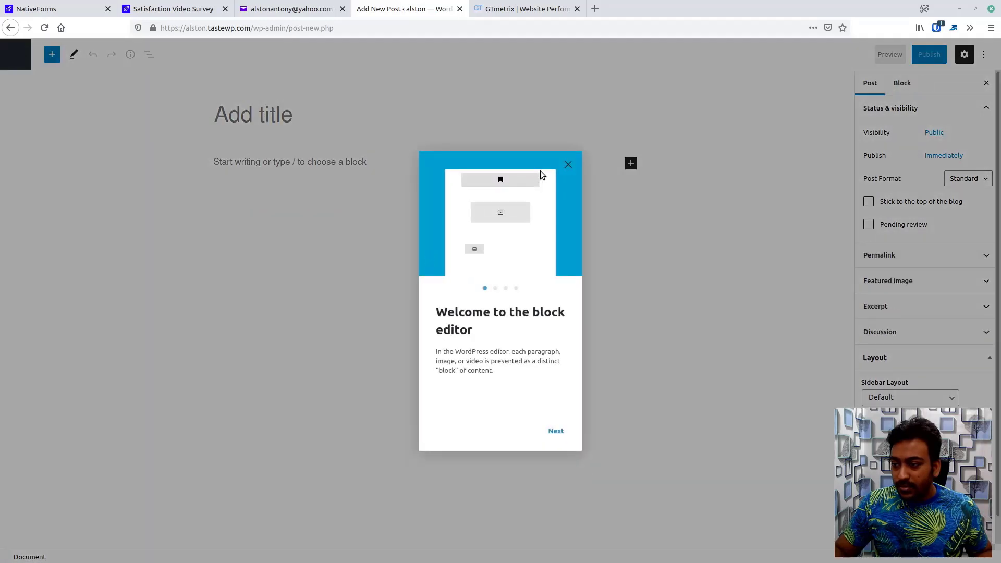
left_click(568, 163)
left_click(632, 165)
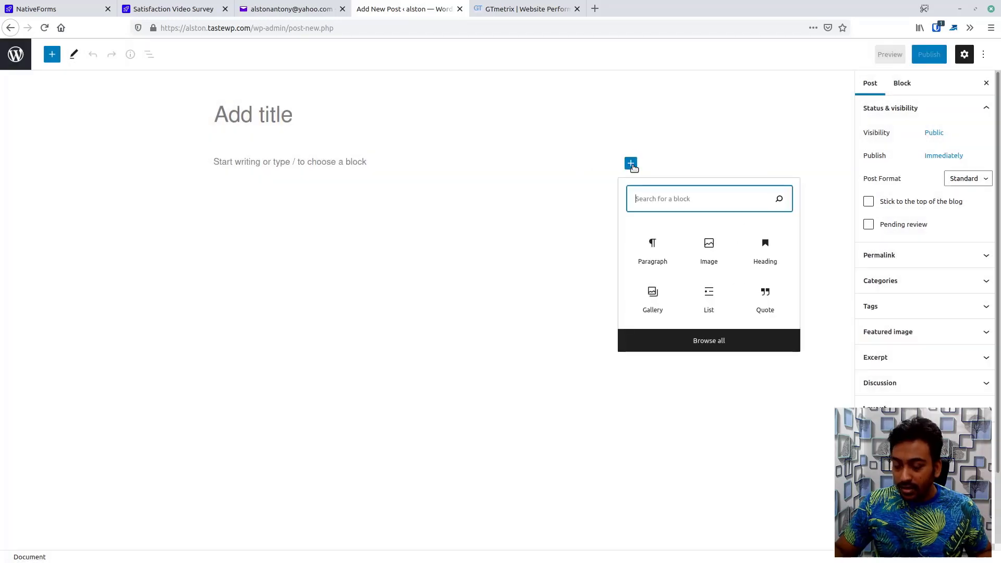
type("ht")
left_click(666, 247)
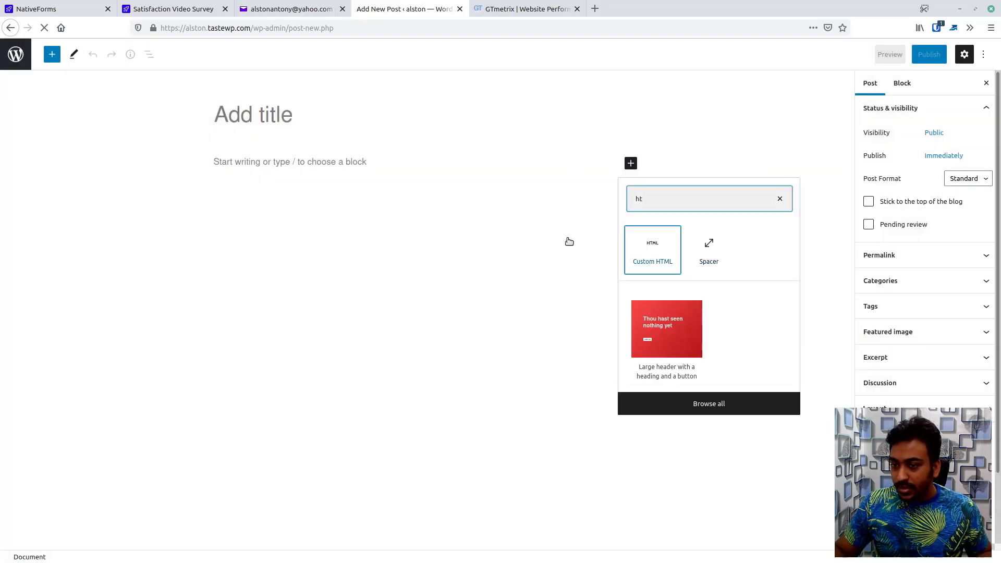
type("<iframe   src=\"https://my.nativeforms.com/ANJdVY61jZmsma2BHNY1Db\"   width=\"100%\"   height=\"600\"   frameborder=\"0\" > </iframe>")
Title the post "Form" and publish it.
left_click(287, 114)
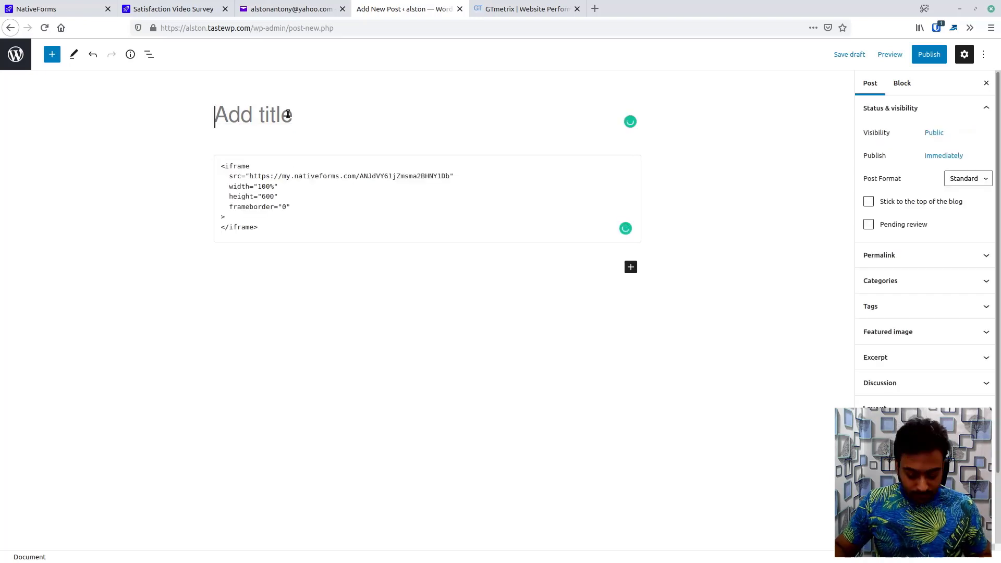
type("Form")
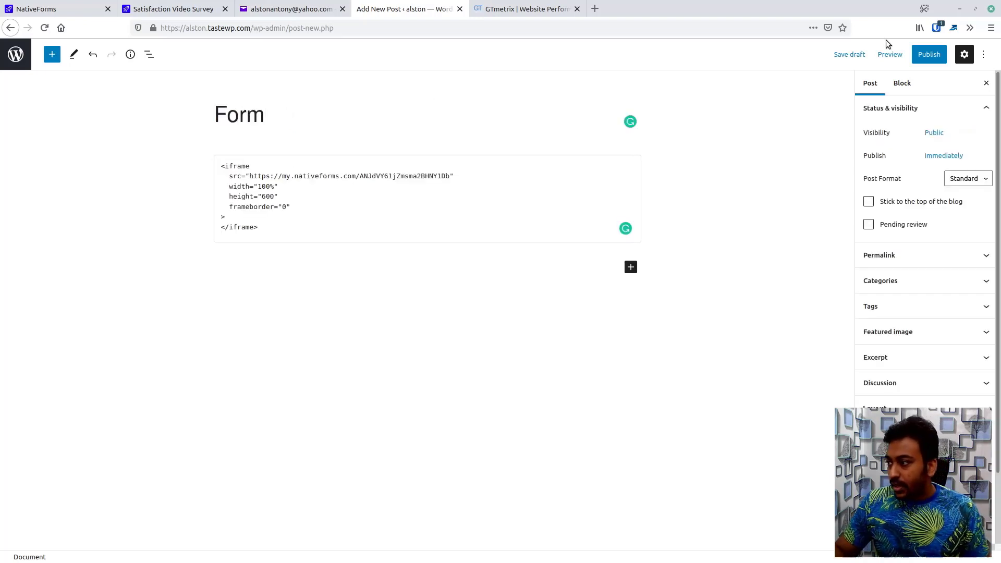
left_click(921, 55)
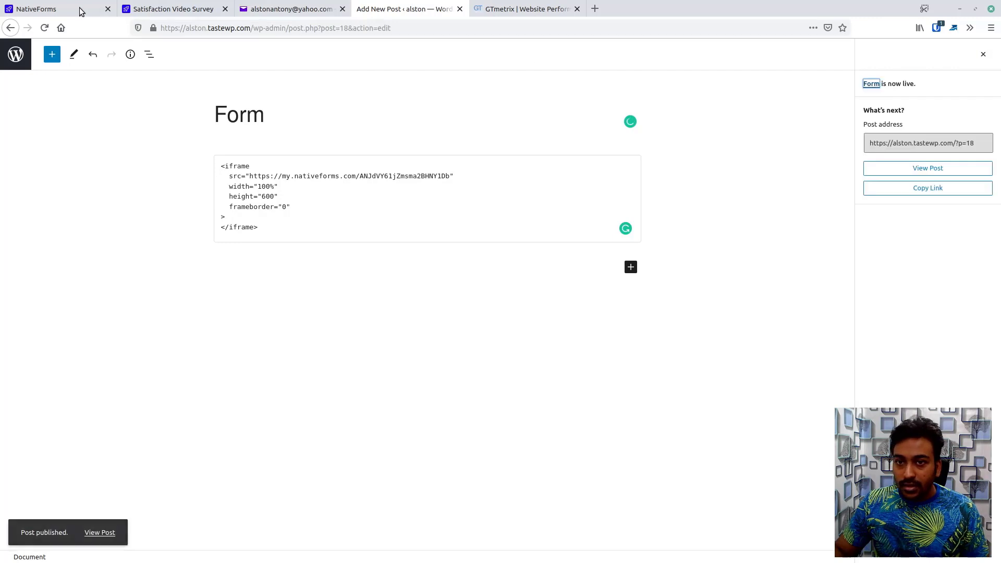
View the published post and examine how the embedded survey appears on the page.
left_click(99, 530)
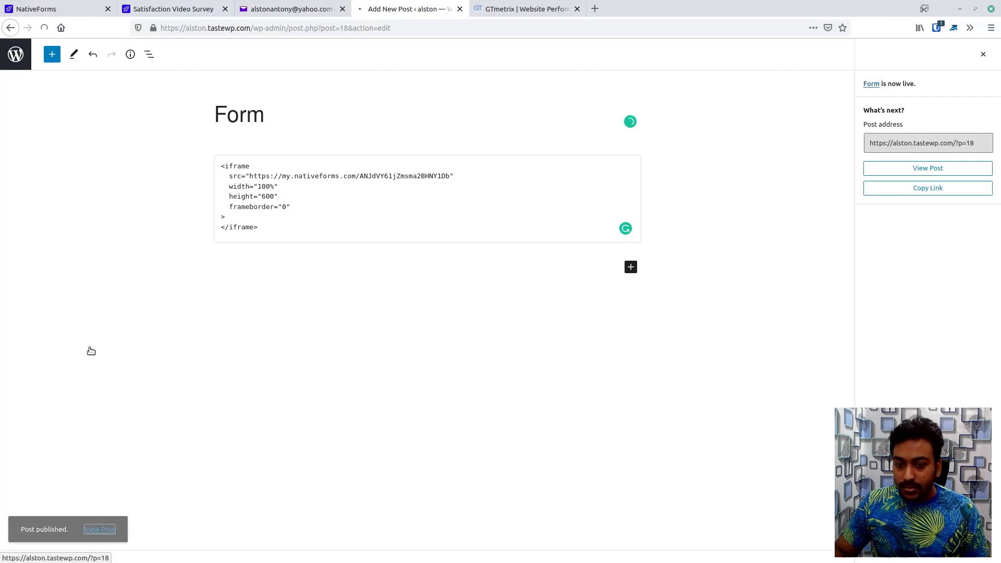
left_click(57, 9)
left_click(438, 10)
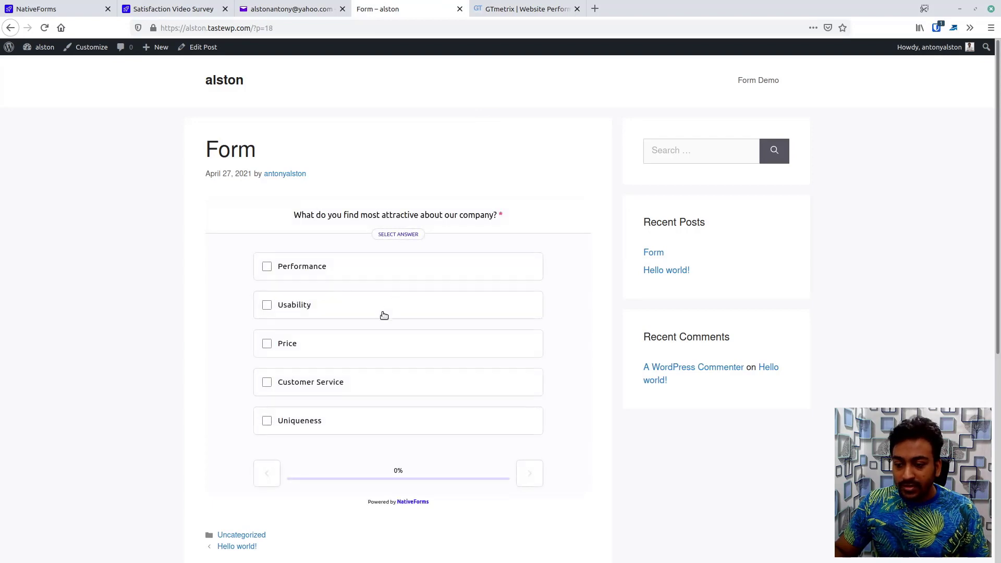
scroll(382, 313, "down", 2)
scroll(399, 334, "up", 2)
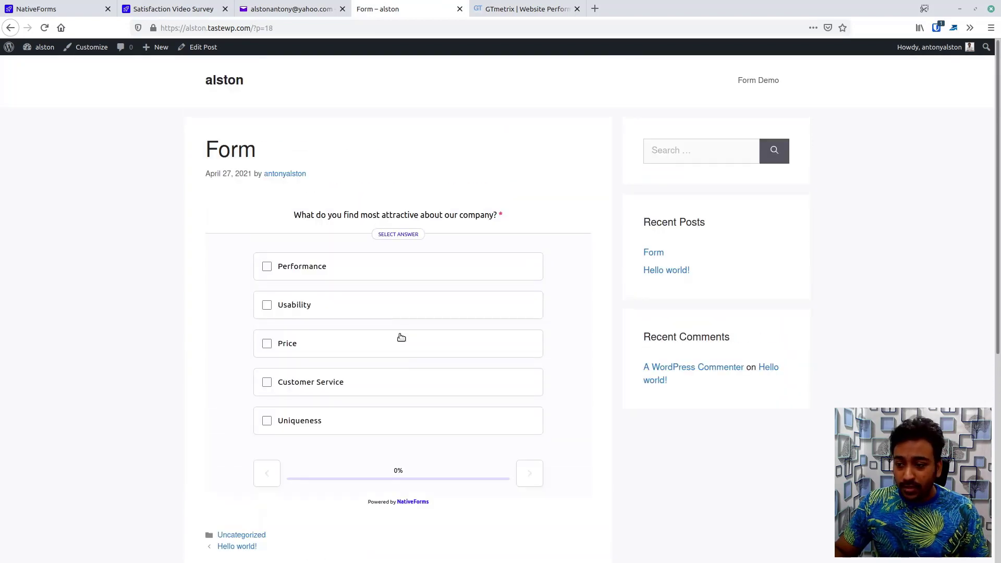
scroll(399, 338, "down", 1)
scroll(399, 338, "up", 1)
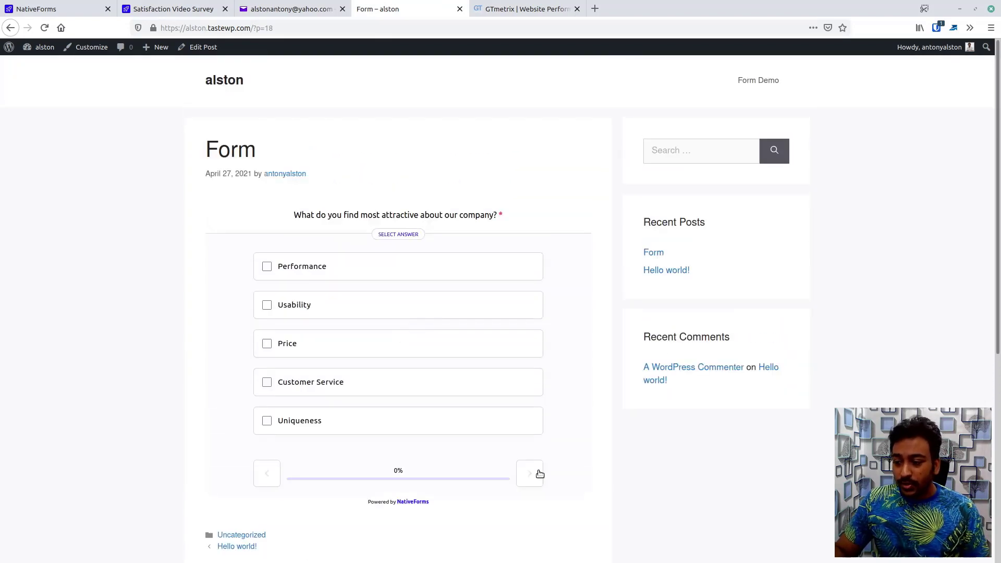
Answer the embedded survey with Customer Service and "Neither satisfied nor dissatisfied", continuing to the product needs question.
left_click(348, 372)
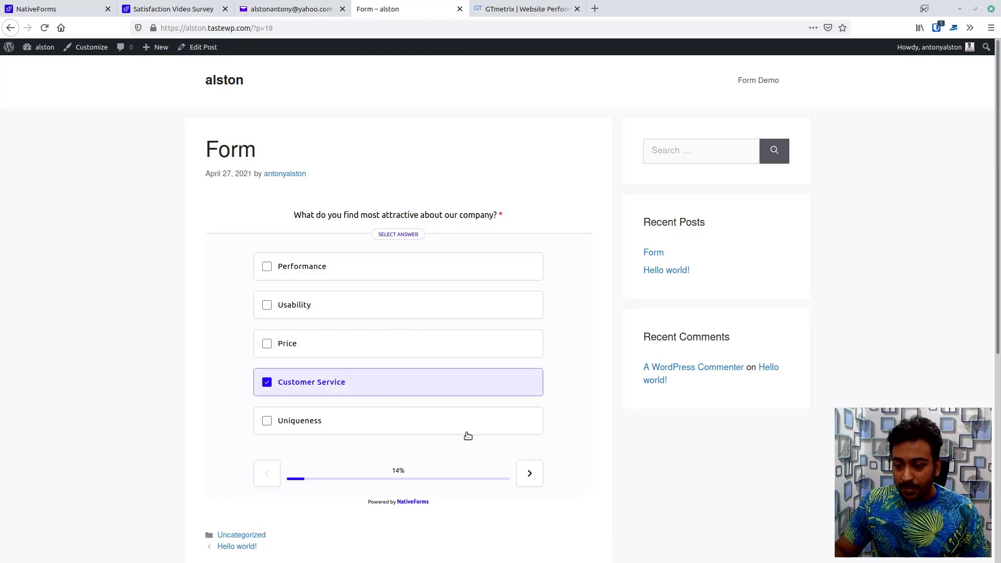
left_click(526, 466)
left_click(348, 351)
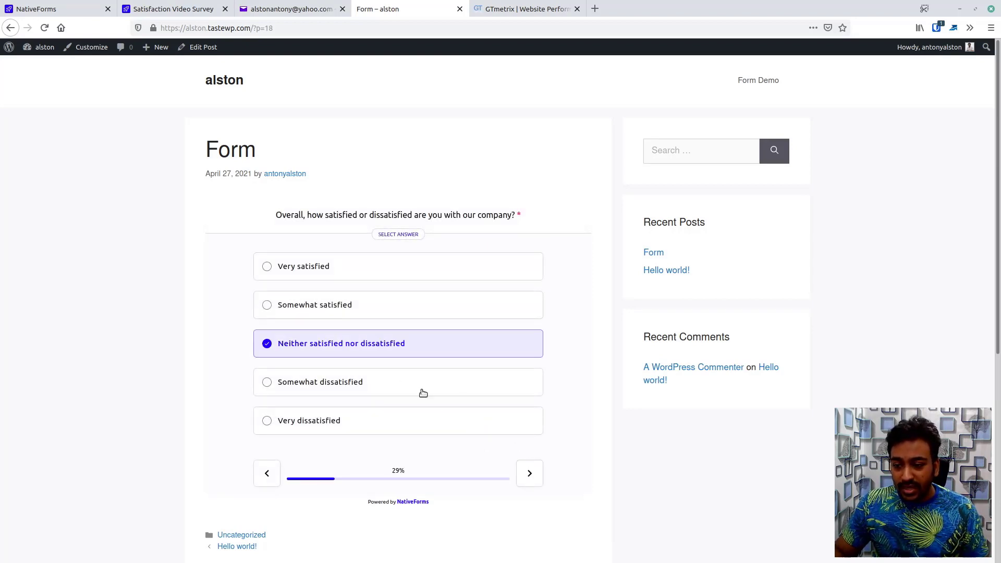
left_click(529, 474)
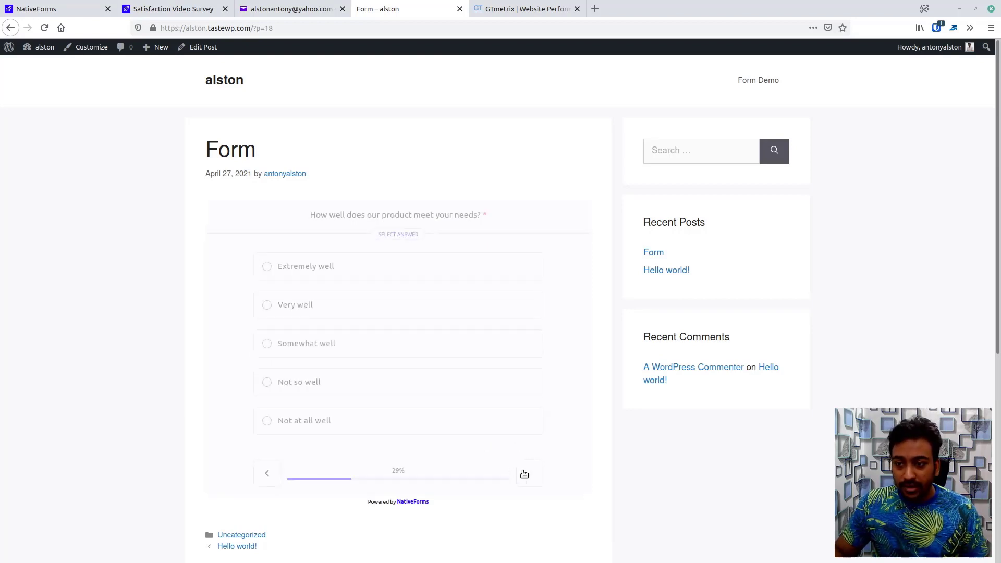
Copy the published post's URL and start a GTmetrix speed test on it.
left_click(248, 30)
key("ctrl+c")
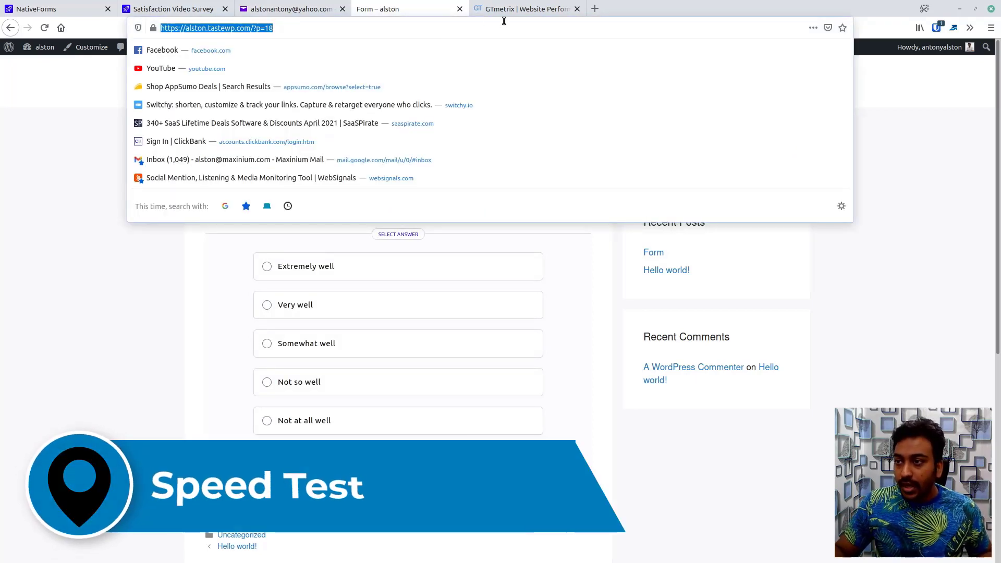
left_click(505, 13)
key("ctrl+v")
key("Return")
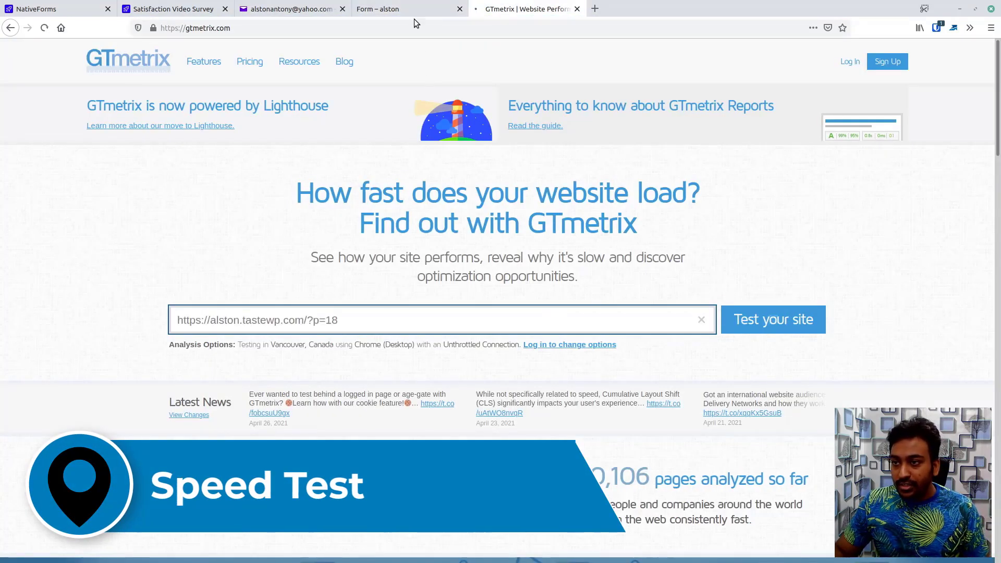
Reload the Form post while monitoring its network requests, examine the file sizes and load times, and close the developer tools.
left_click(414, 13)
left_click(64, 240)
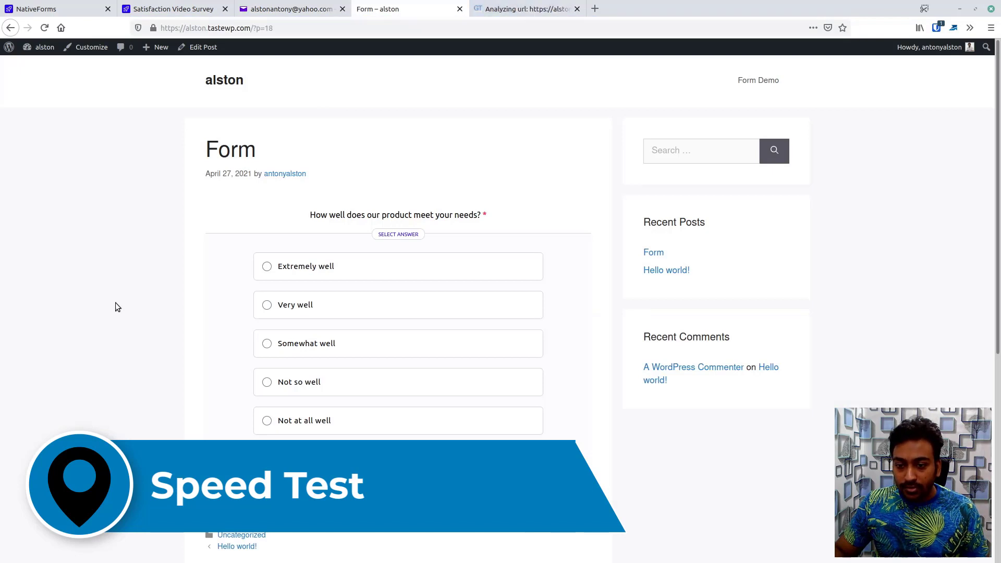
key("F12")
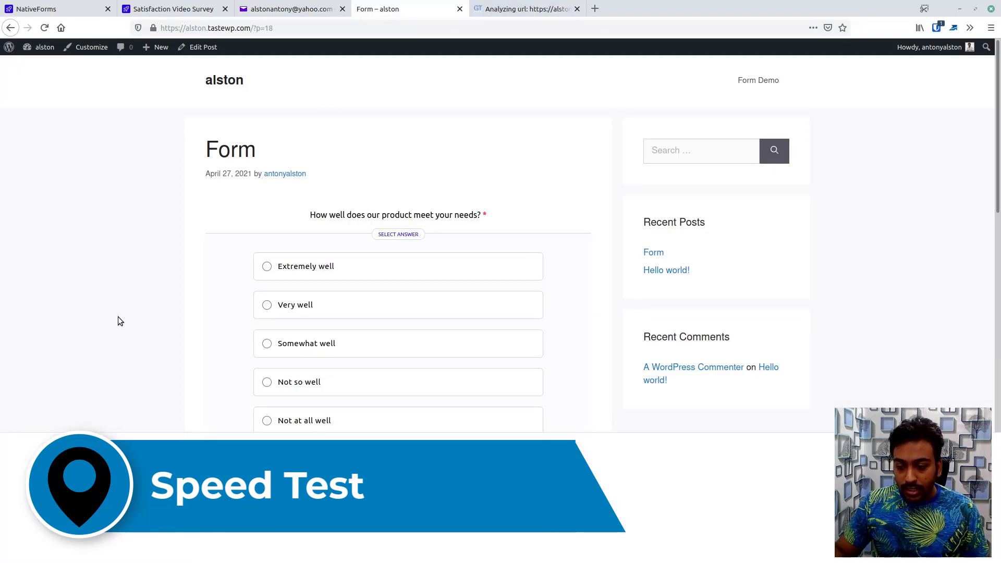
left_click(182, 439)
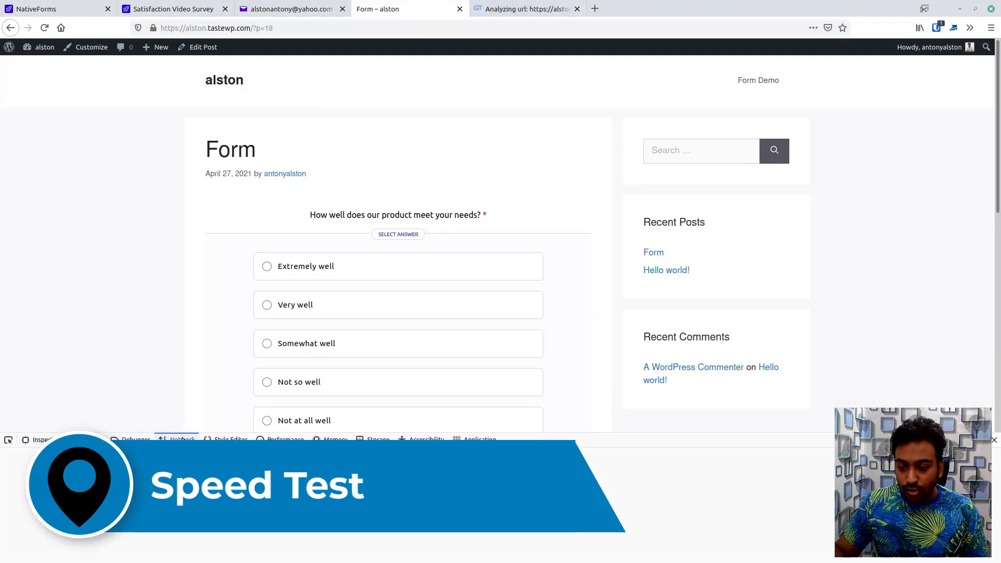
left_click(44, 28)
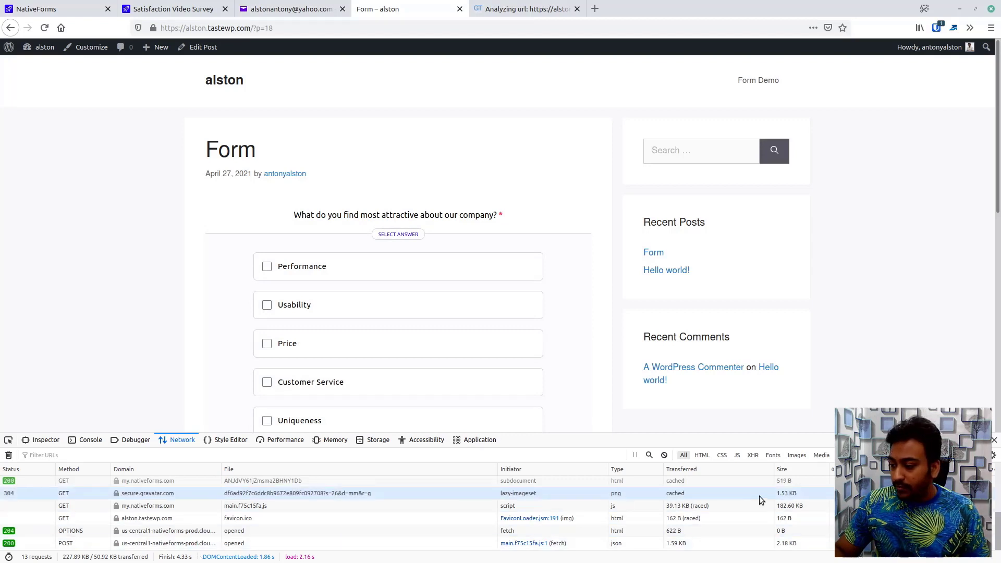
scroll(760, 496, "up", 3)
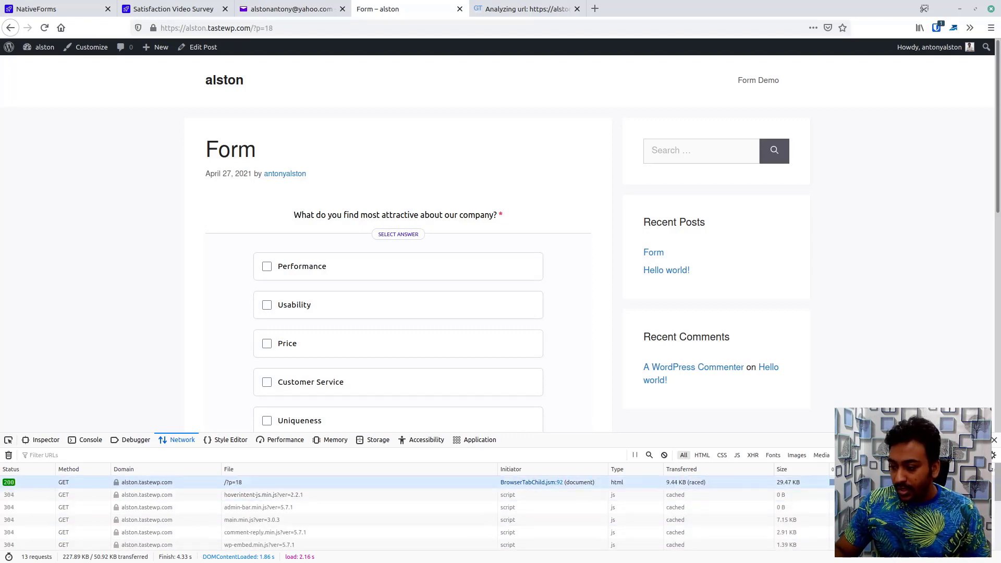
left_click(993, 441)
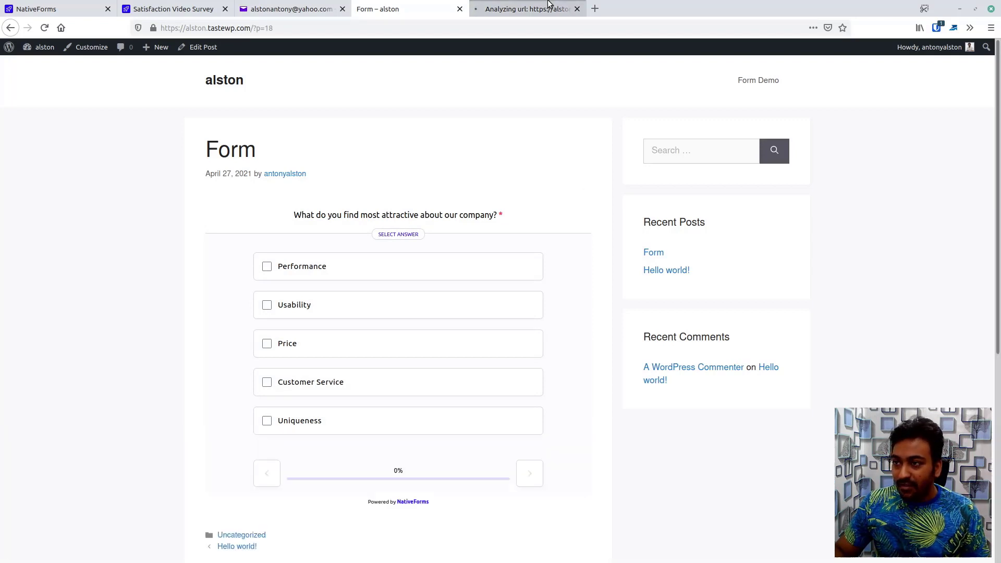
Check on the GTmetrix test, return to NativeForms, and go past Reports and Templates to the Widget editor.
left_click(545, 9)
left_click(60, 10)
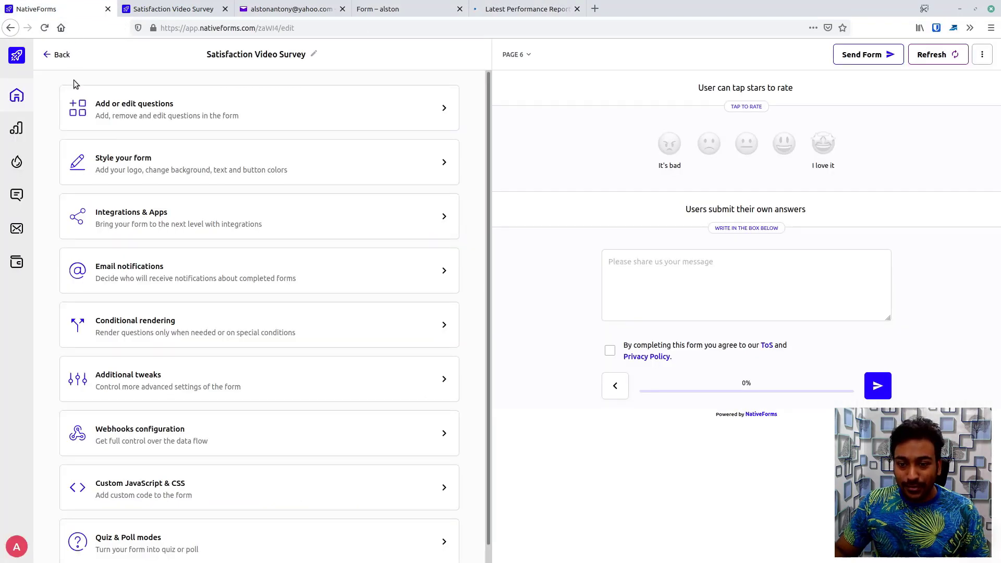
left_click(18, 139)
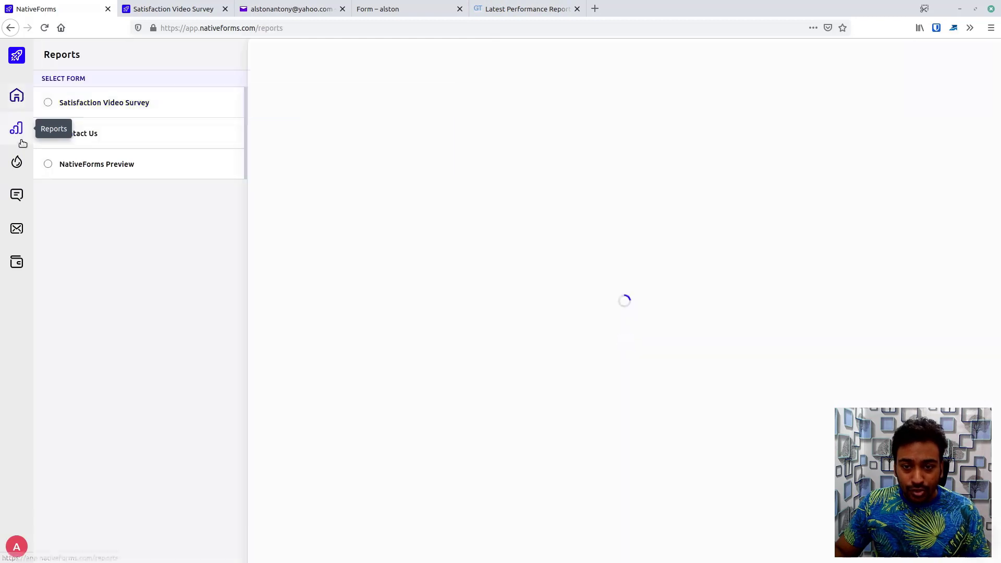
left_click(19, 166)
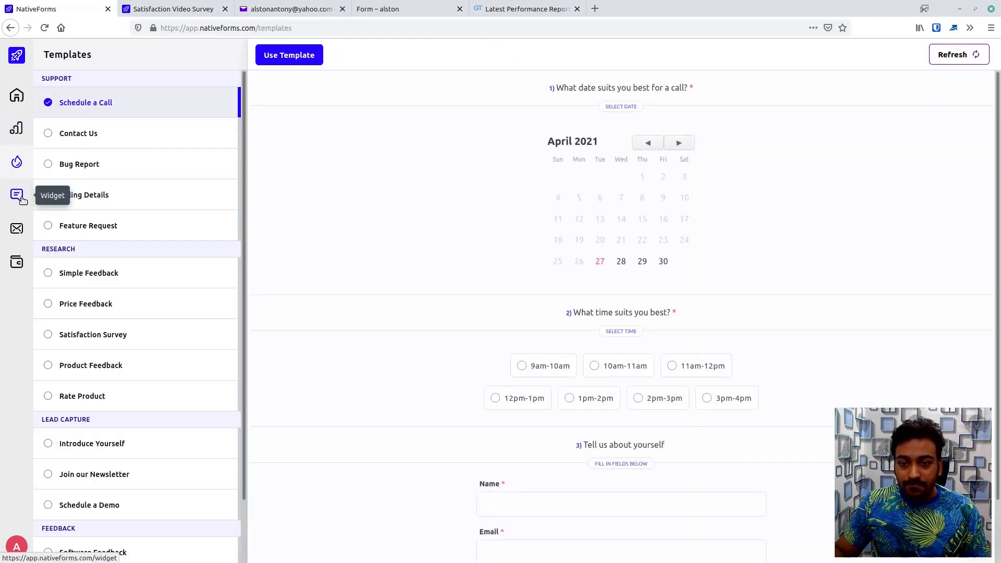
left_click(21, 199)
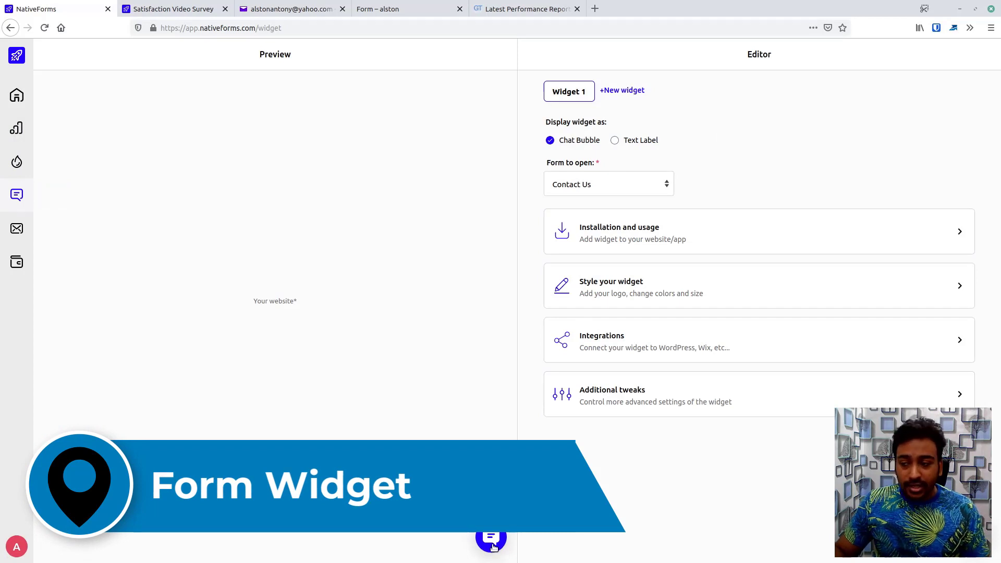
Make Widget 1 open the Satisfaction Video Survey instead of Contact Us, and check it in the widget preview.
left_click(493, 546)
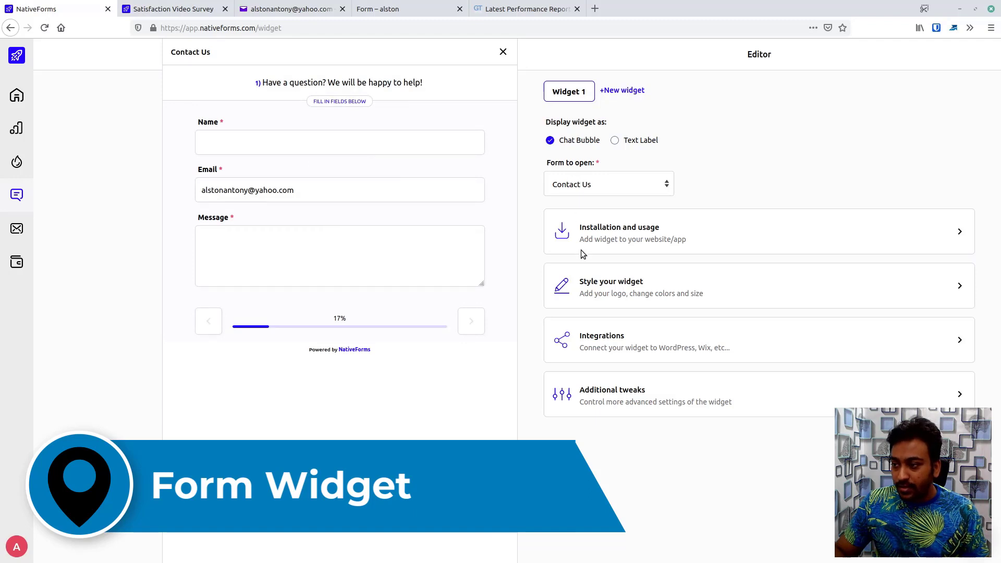
left_click(580, 221)
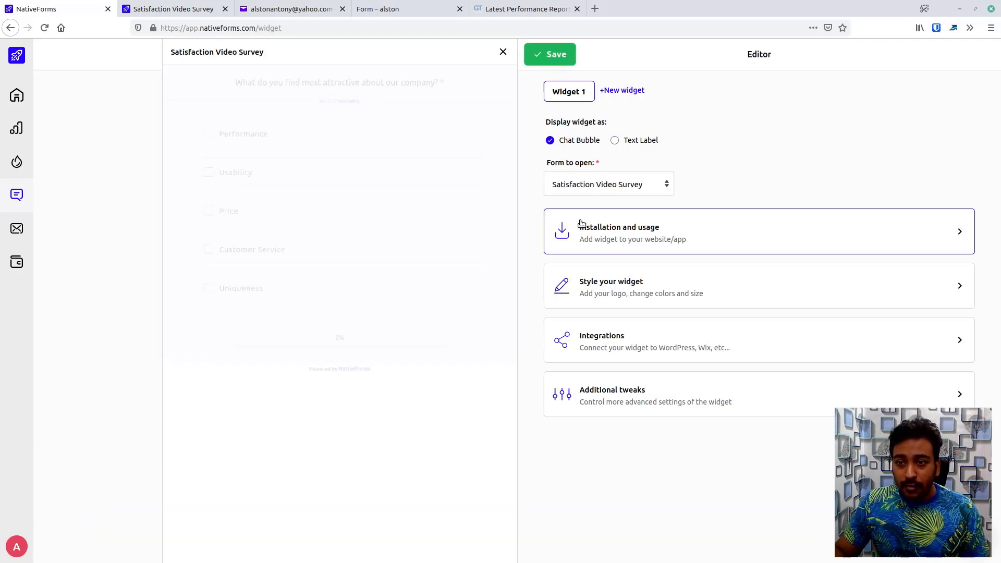
left_click(502, 53)
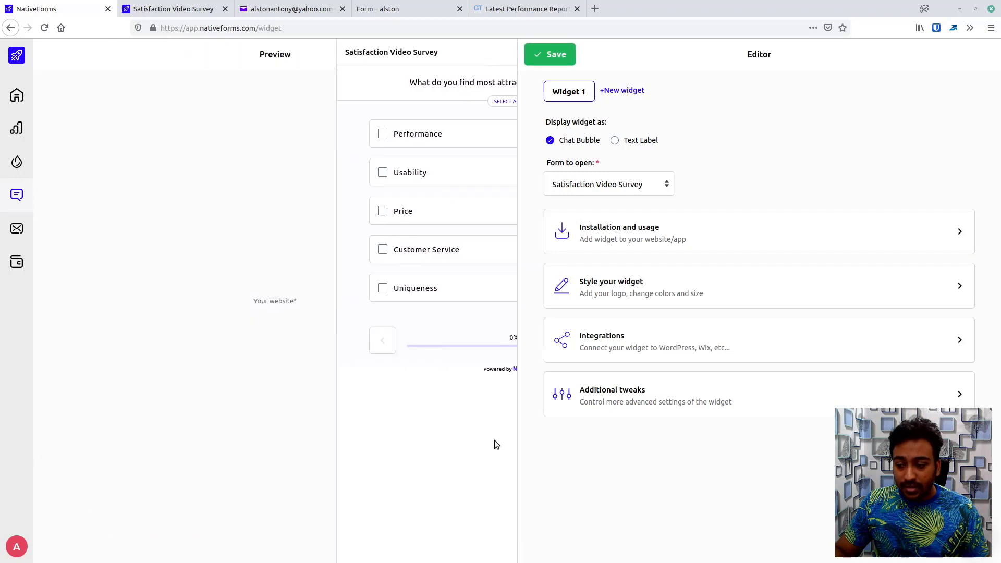
left_click(492, 538)
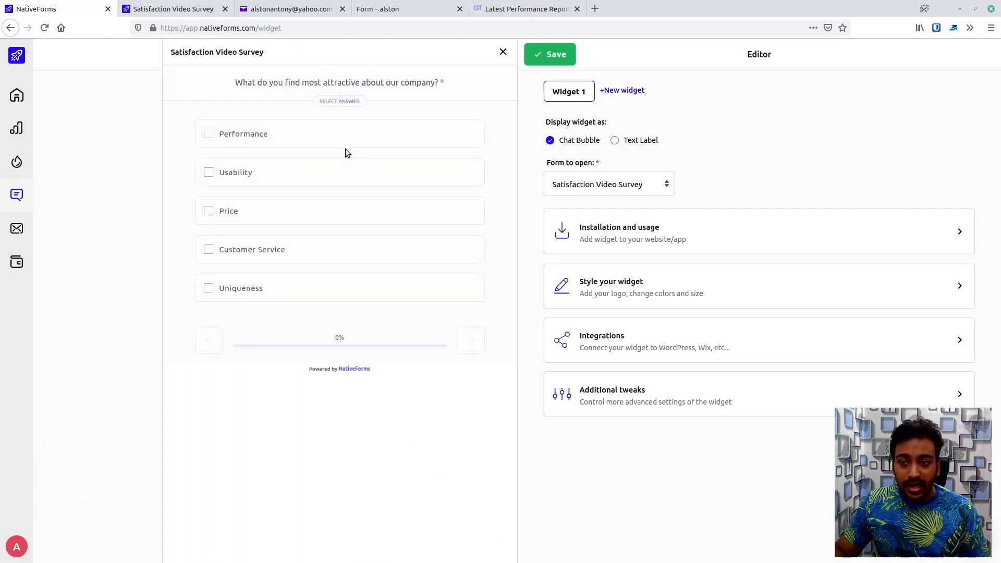
Expand the widget's installation instructions and compare the Text Label display with Chat Bubble, leaving Chat Bubble selected.
left_click(696, 232)
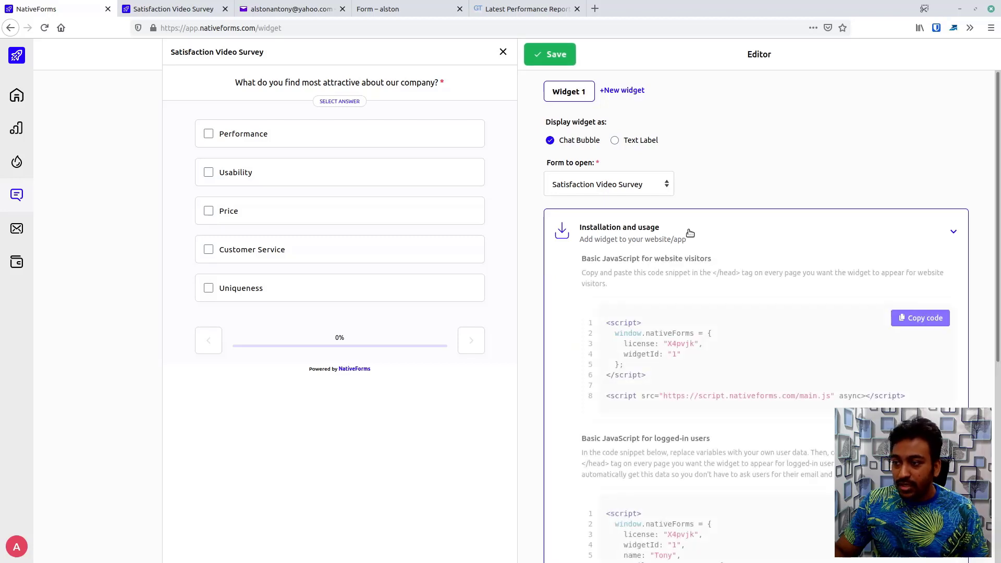
left_click(614, 140)
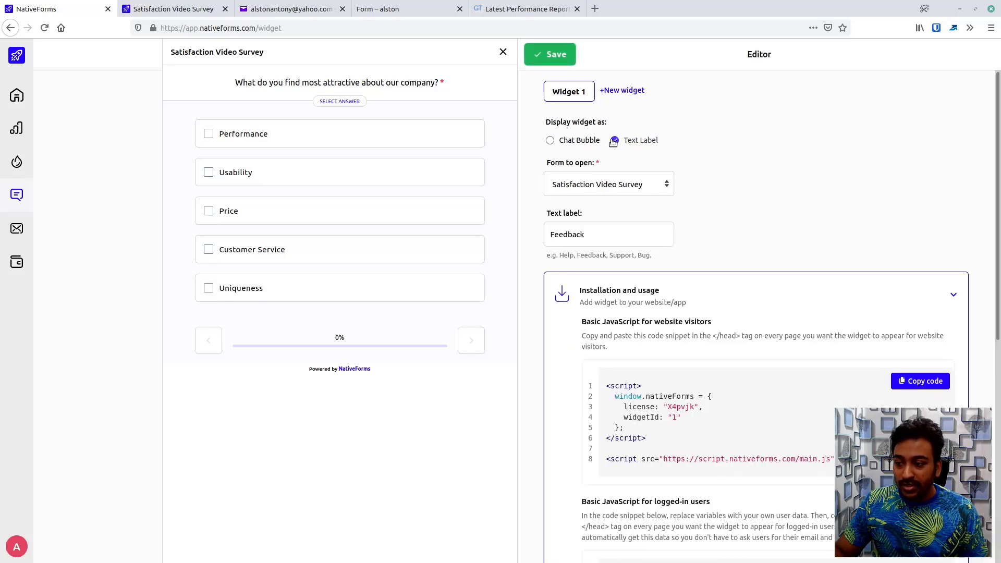
left_click(568, 139)
left_click(504, 52)
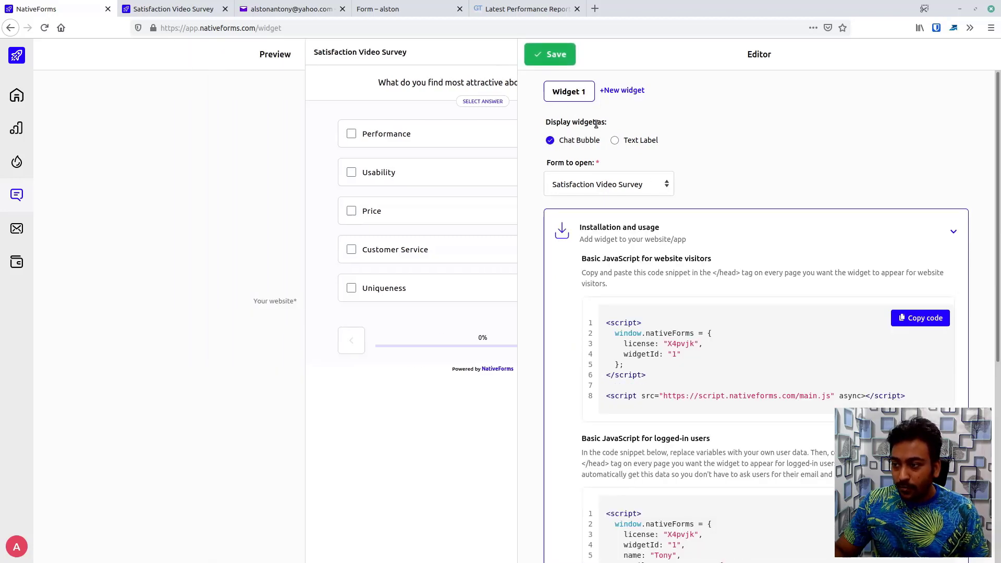
left_click(615, 140)
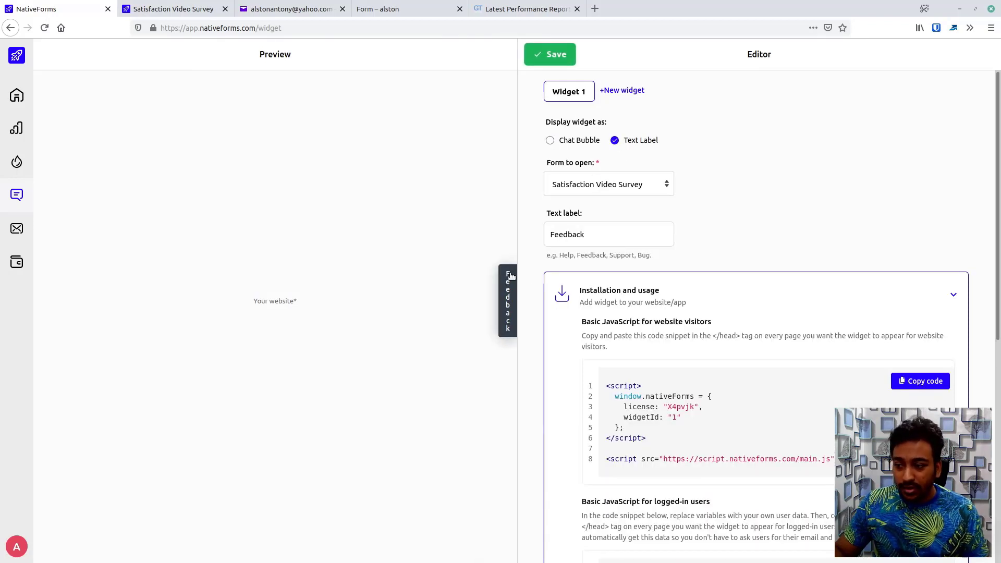
left_click(579, 140)
Examine the widget's installation code snippets for website visitors and logged-in users, plus the advanced usage note.
scroll(575, 371, "down", 2)
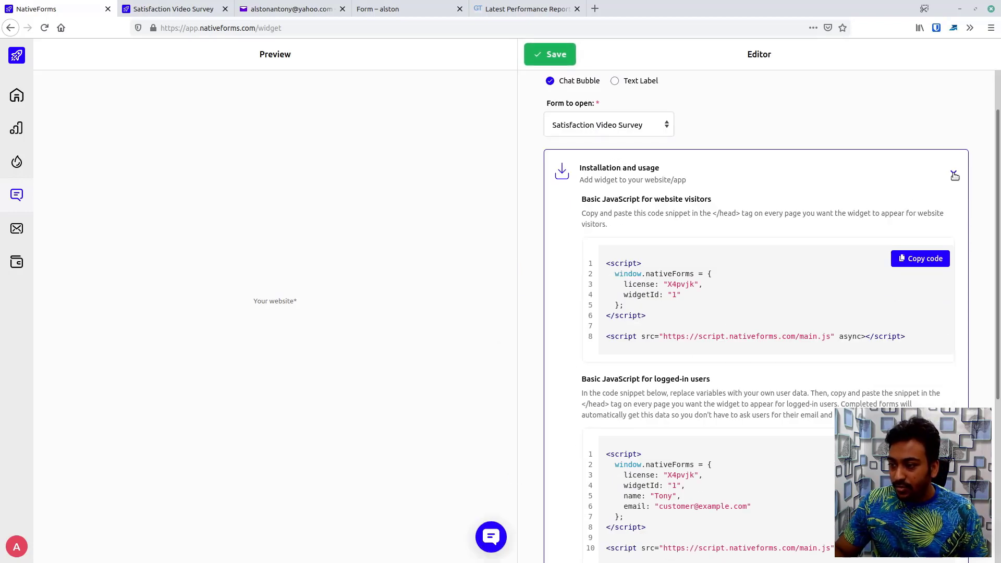
scroll(666, 448, "down", 2)
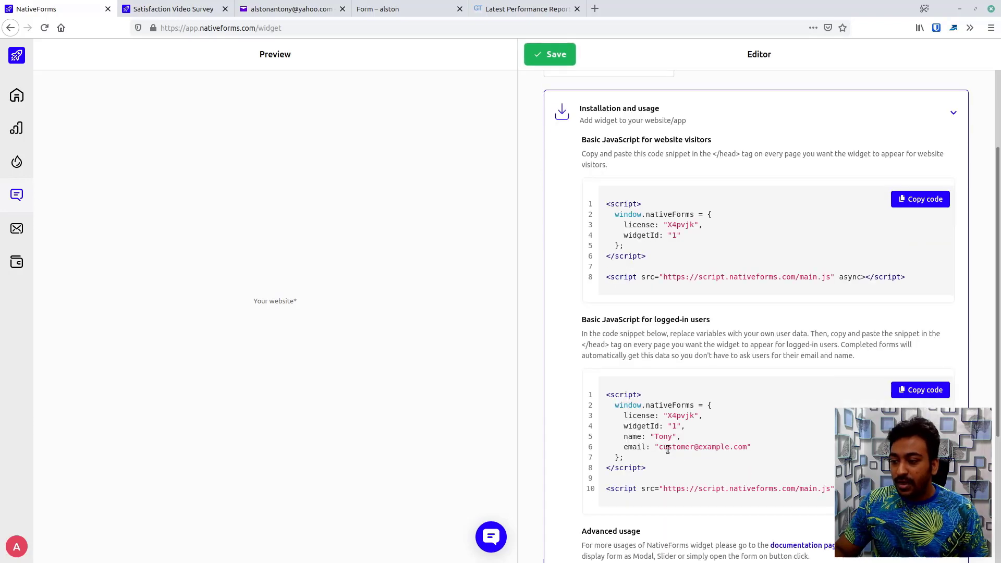
scroll(668, 445, "down", 4)
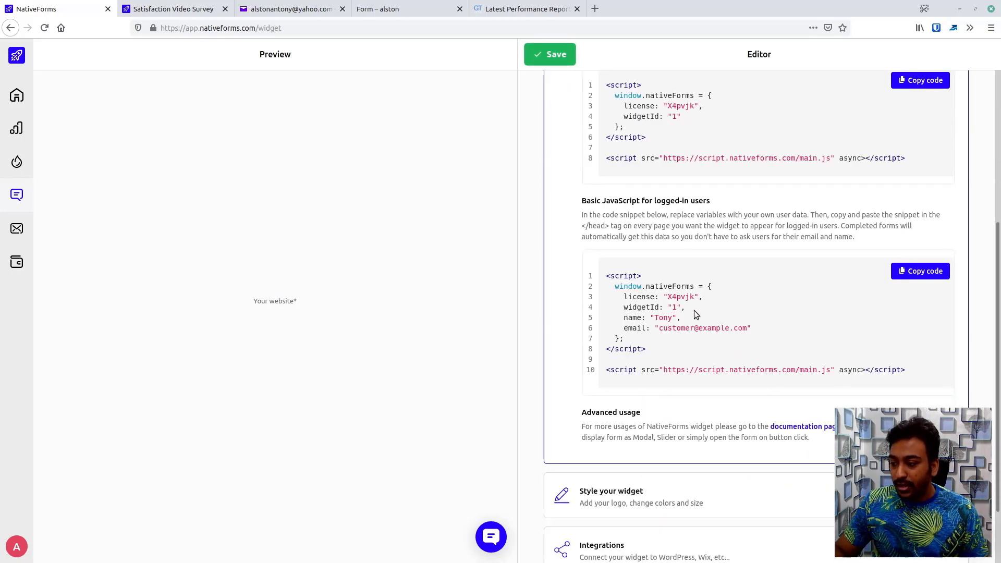
scroll(693, 311, "up", 1)
scroll(694, 310, "down", 3)
Expand the widget's style settings and set the widget position to Left.
left_click(865, 437)
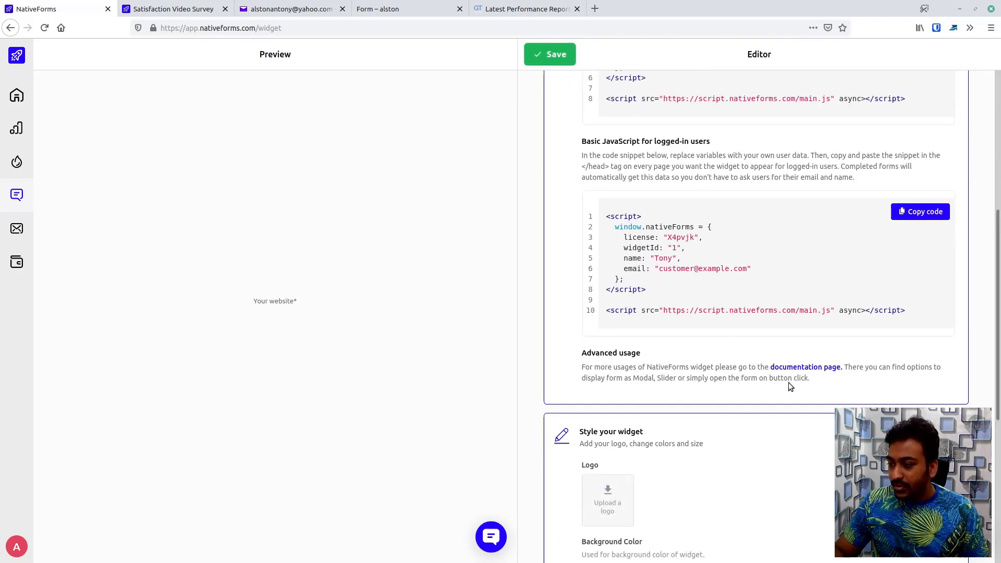
scroll(725, 333, "down", 10)
scroll(723, 333, "up", 1)
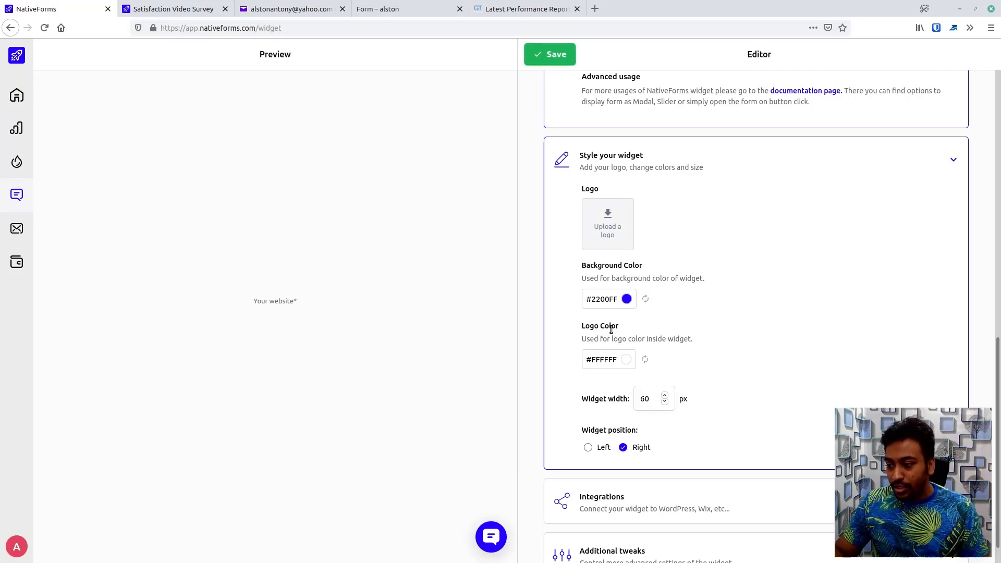
left_click(610, 451)
Expand the widget's Integrations and Additional tweaks sections to view their options.
scroll(639, 447, "down", 1)
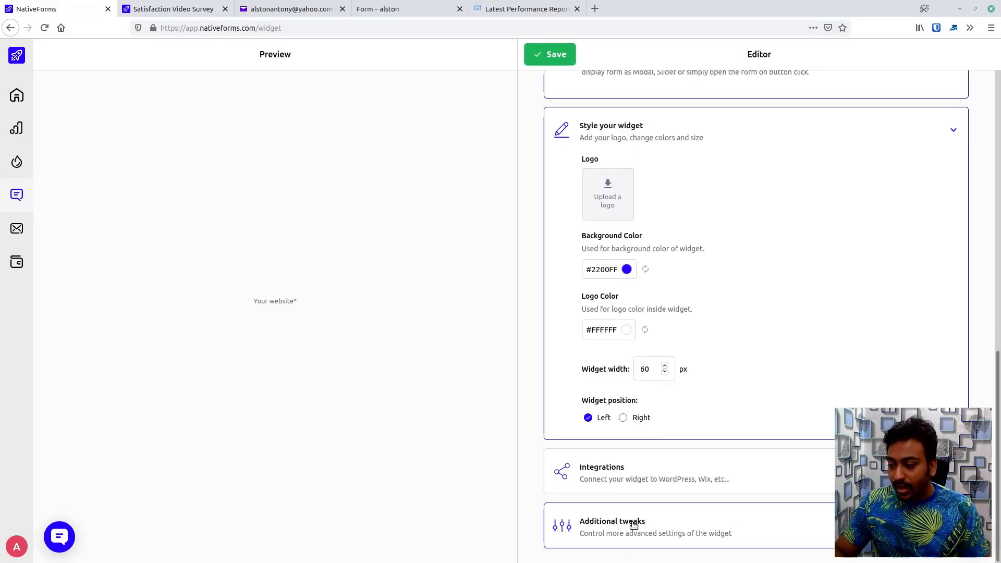
left_click(640, 476)
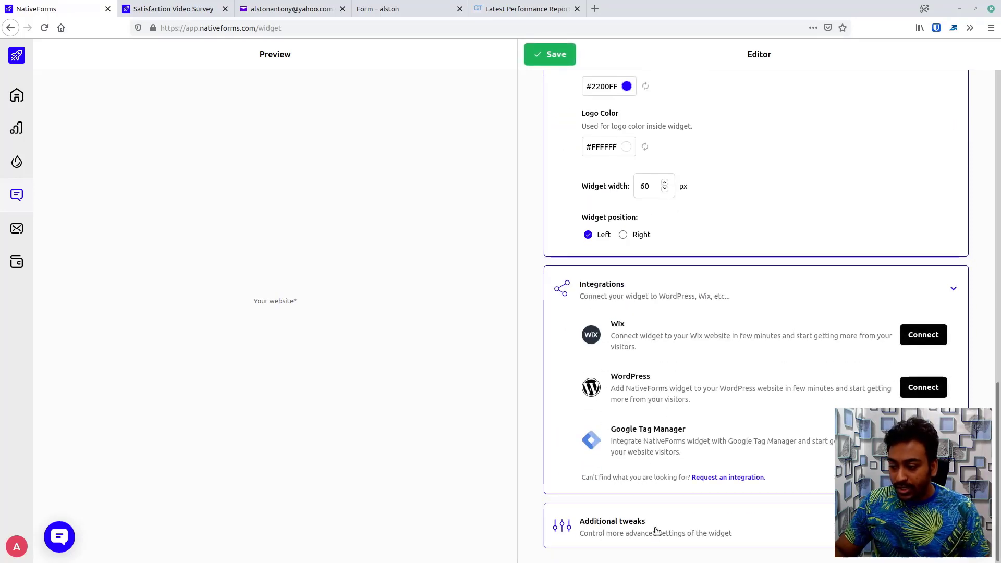
left_click(656, 531)
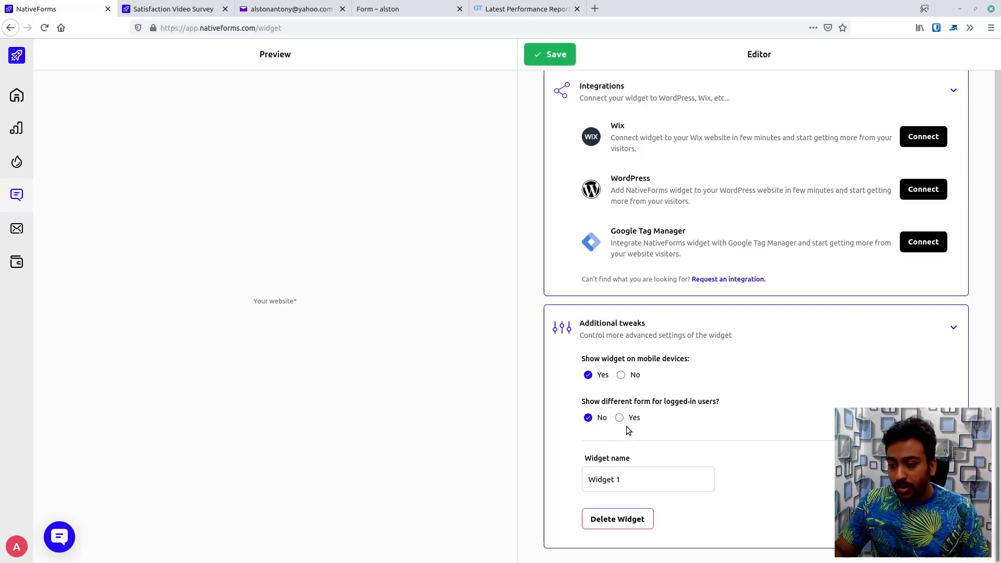
Switch to the GTmetrix report and review its summary, performance metrics and structure results.
left_click(523, 9)
scroll(365, 323, "down", 5)
scroll(359, 311, "up", 1)
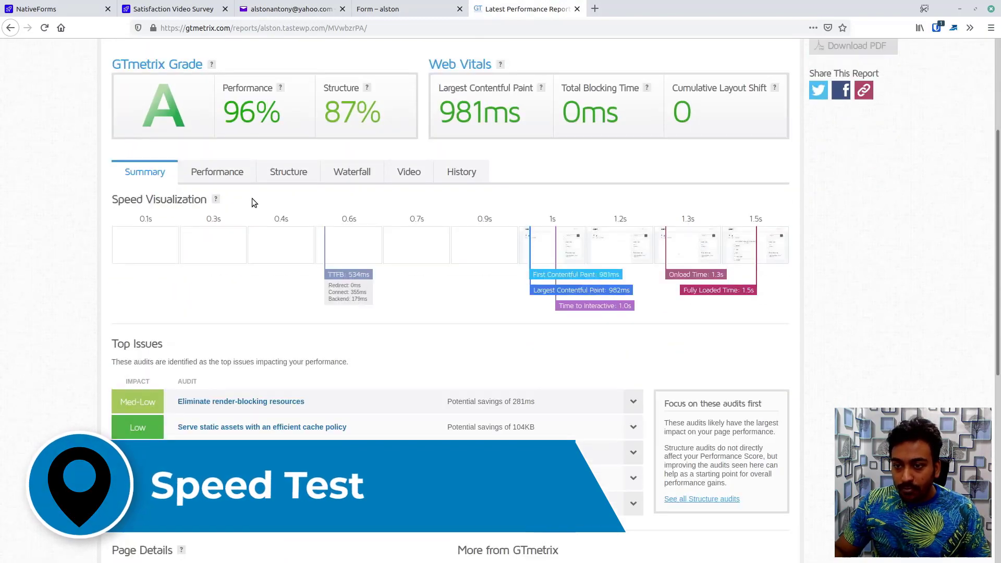
left_click(241, 172)
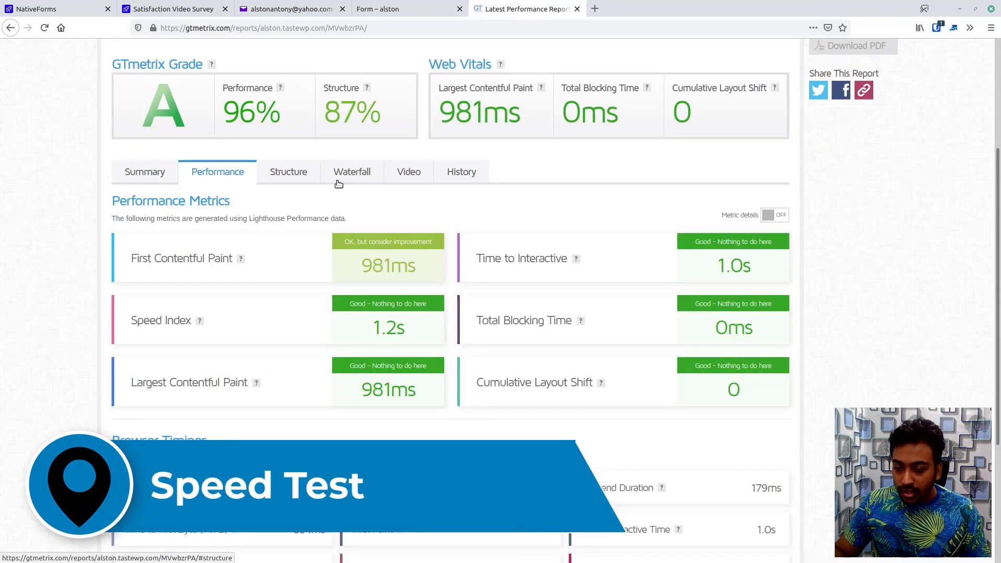
left_click(277, 180)
Show the report's waterfall chart, sort the requests by size with the largest first, and examine the NativeForms files' sizes and load times.
left_click(339, 173)
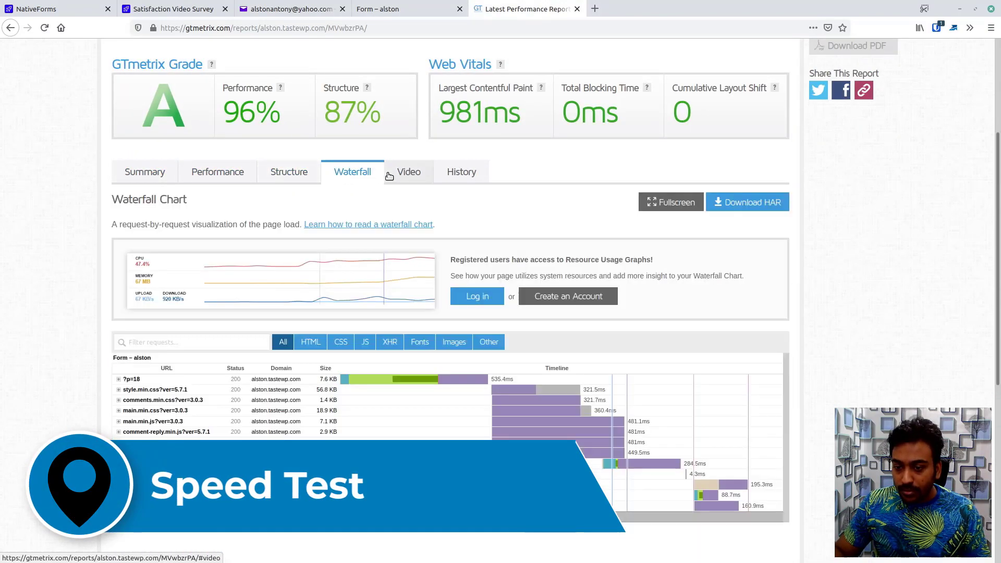
left_click(323, 368)
left_click(320, 369)
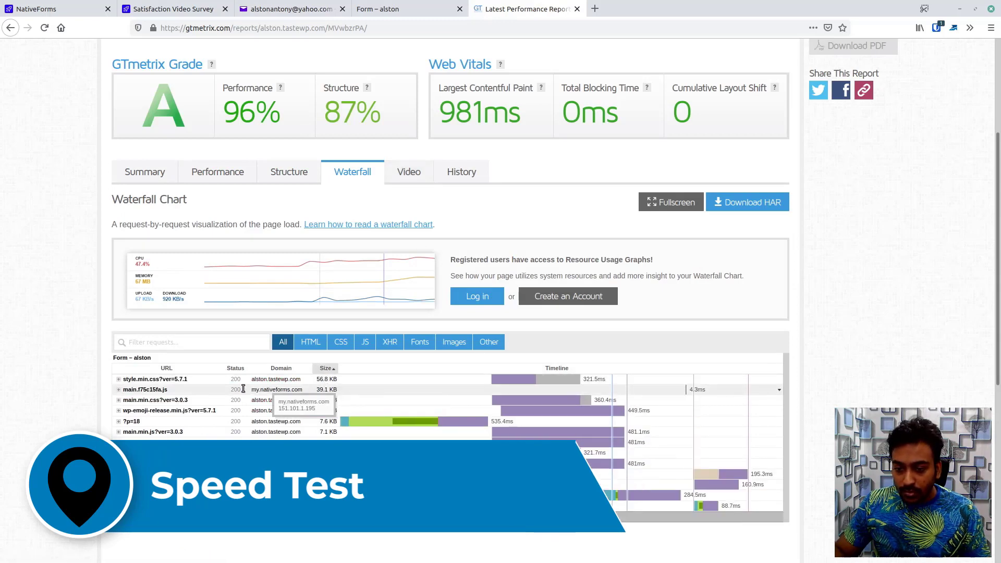
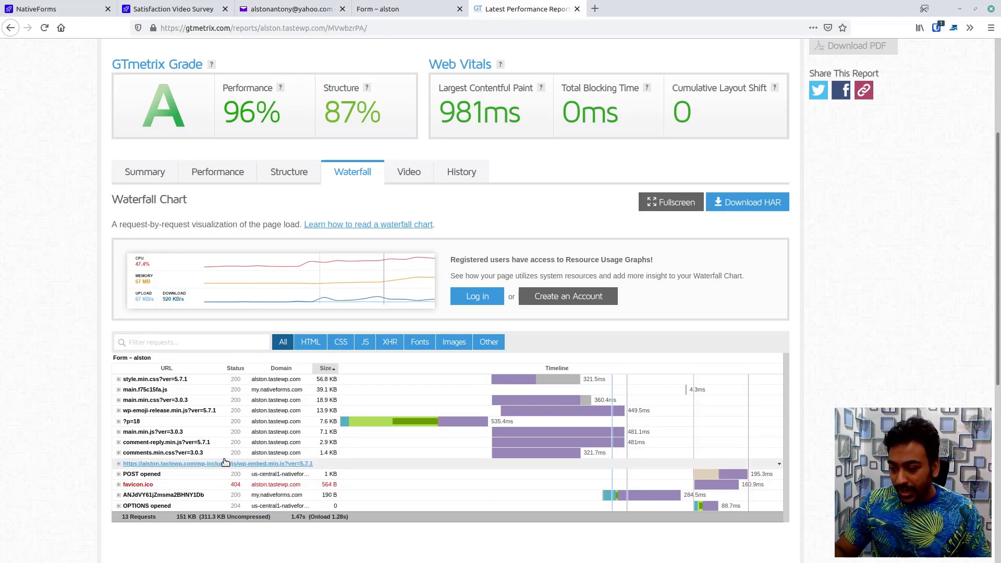
mouse_move(331, 497)
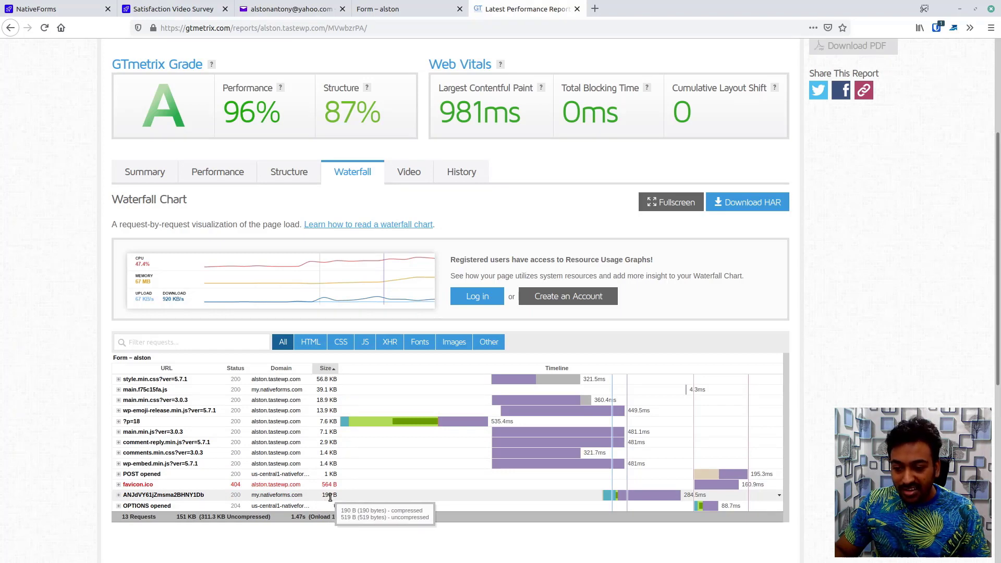
mouse_move(633, 500)
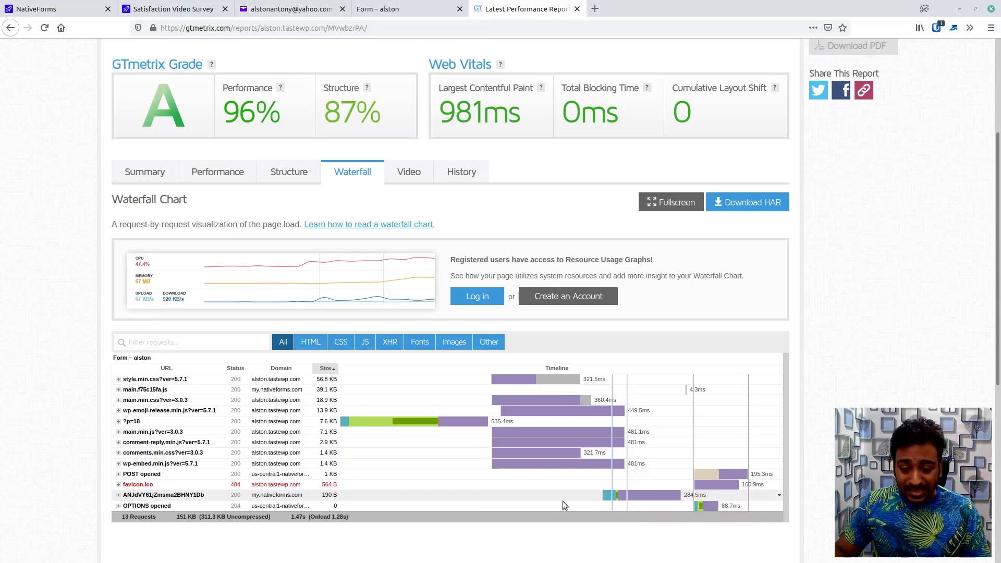
scroll(158, 518, "down", 2)
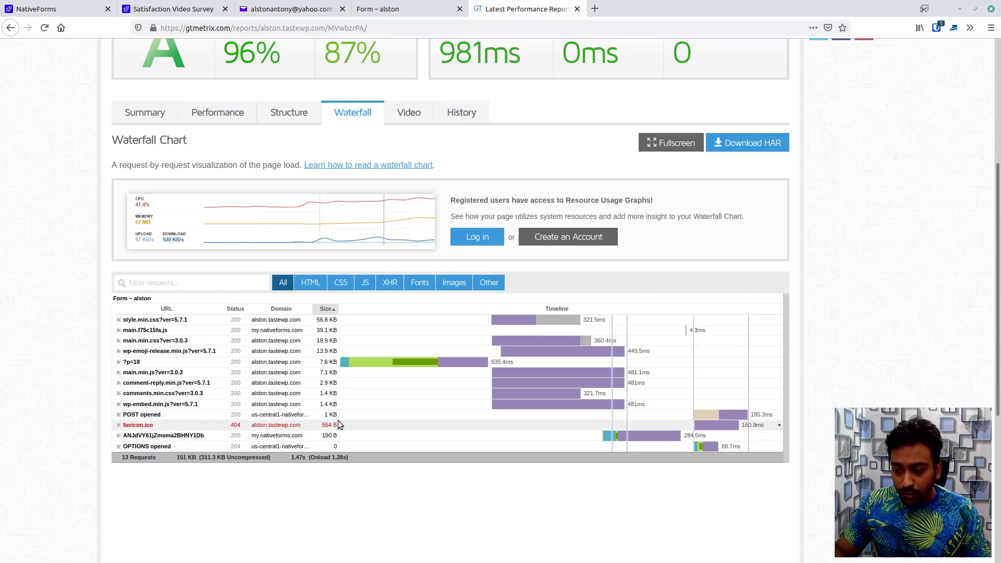
mouse_move(336, 422)
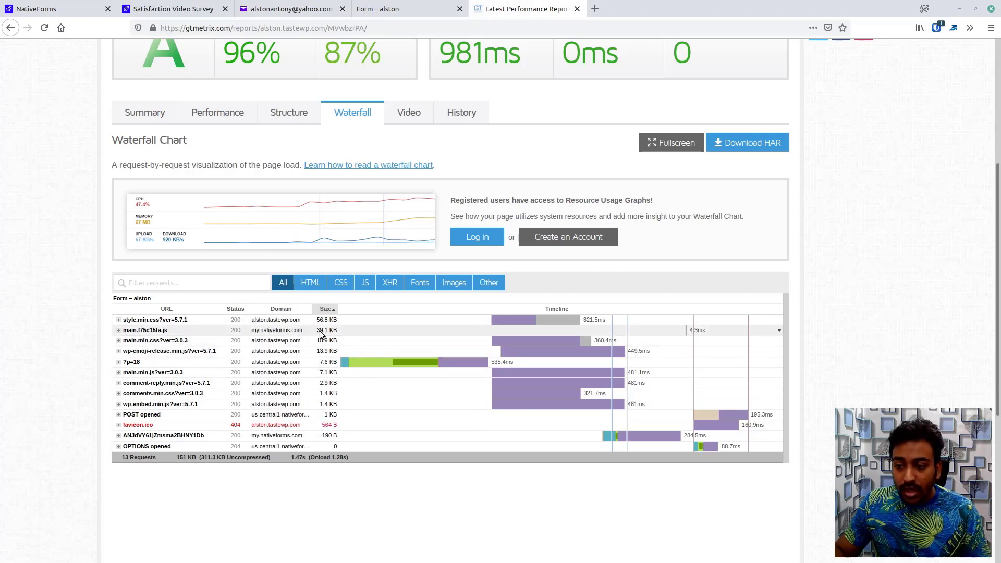
mouse_move(318, 337)
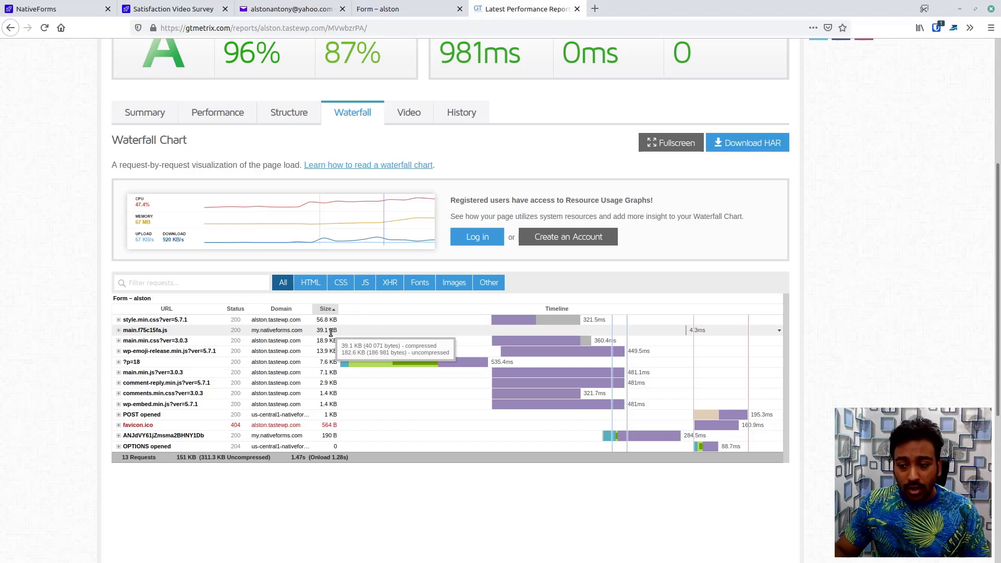
mouse_move(690, 333)
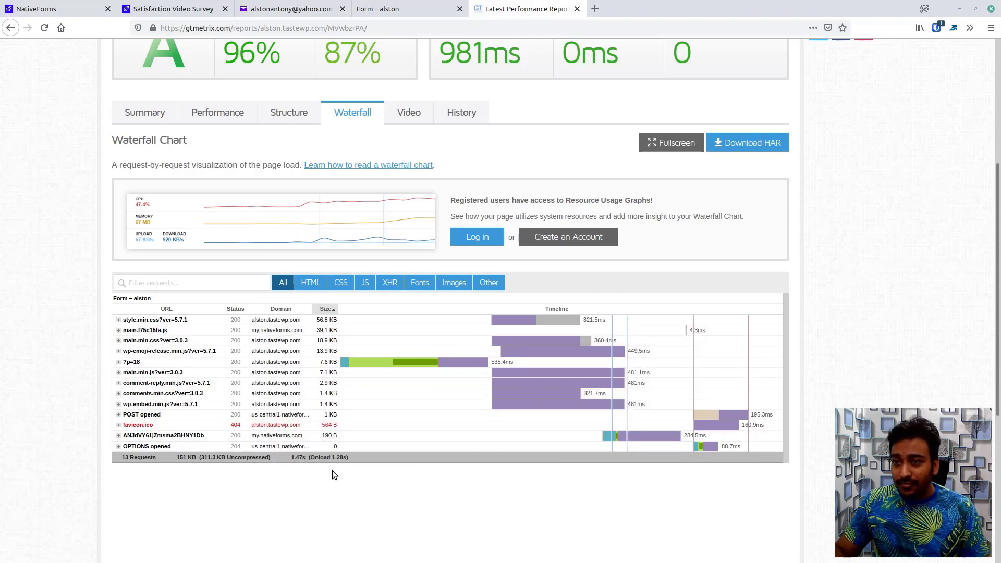
Preview the Form post in responsive design mode on the 414 × 736 iPhone preset and dismiss the reload notice.
scroll(333, 474, "up", 2)
left_click(412, 5)
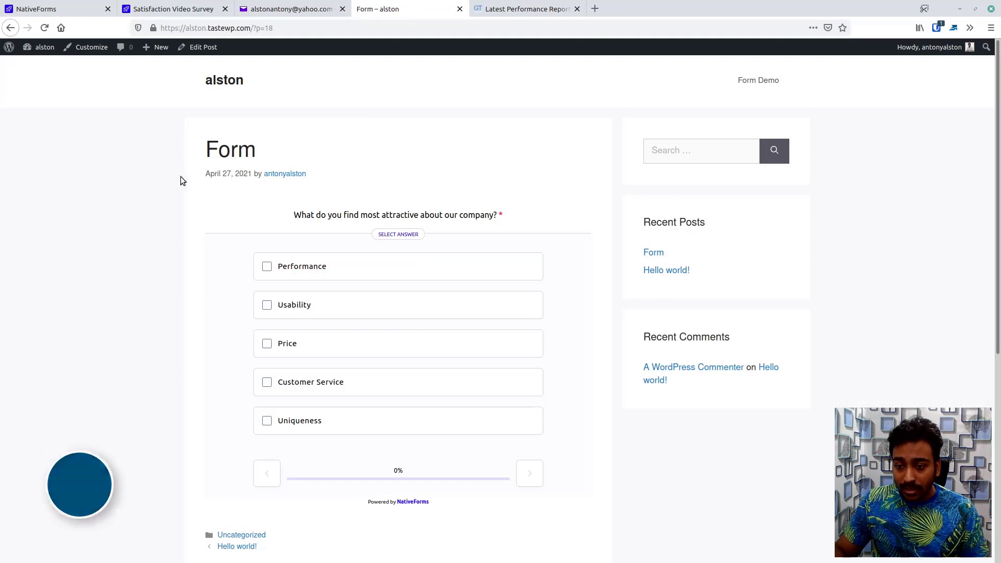
key("ctrl+shift+i")
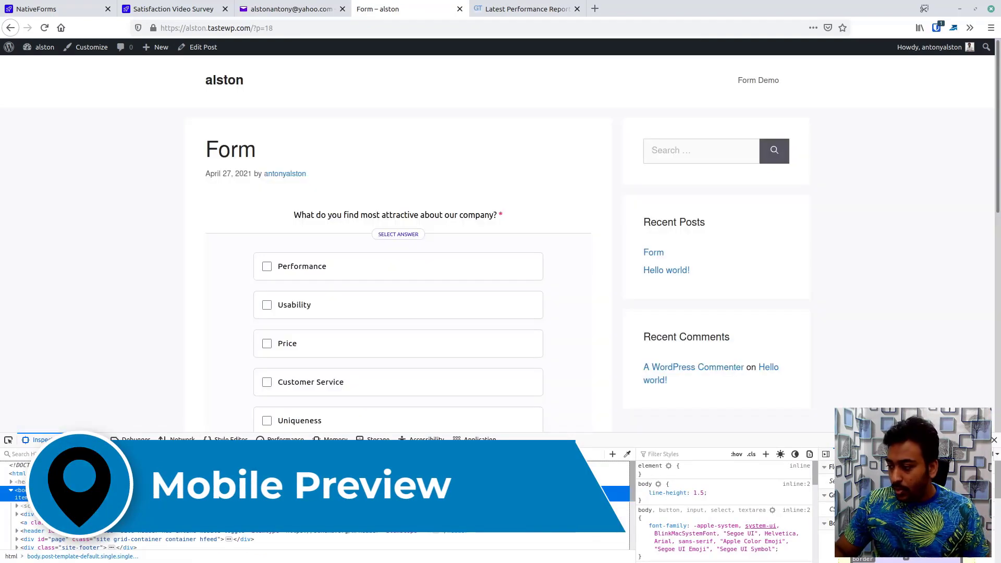
key("ctrl+shift+m")
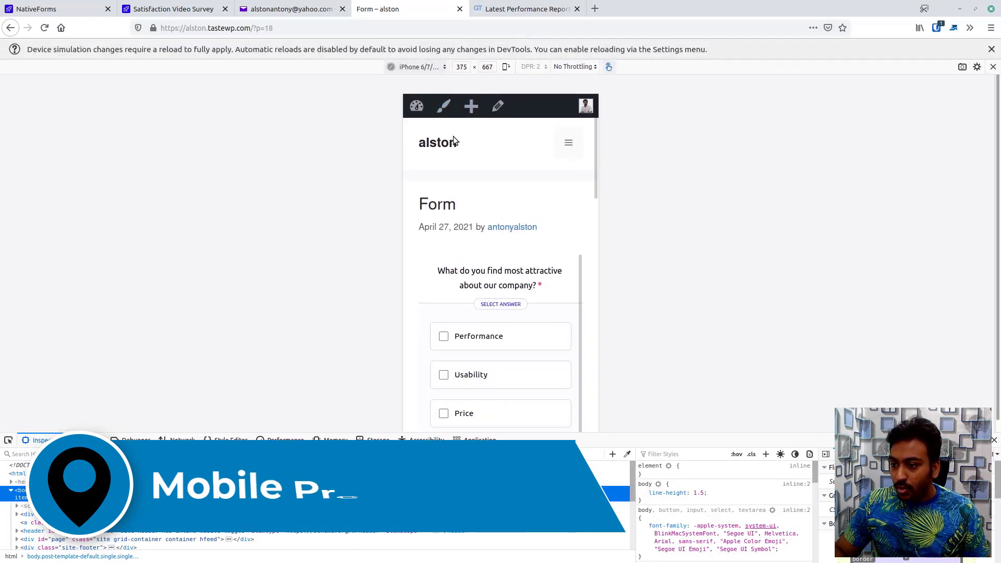
left_click(426, 67)
left_click(432, 136)
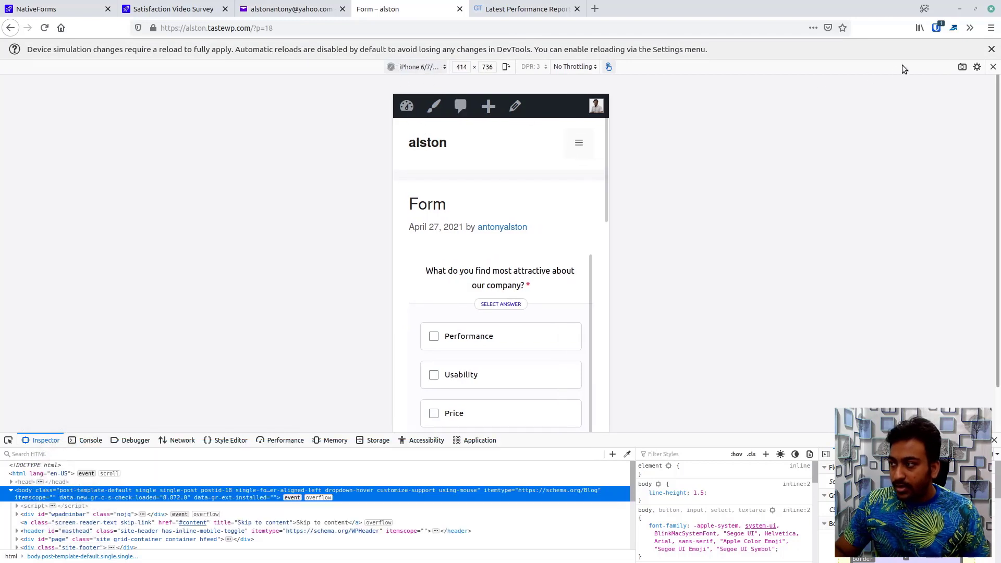
left_click(991, 49)
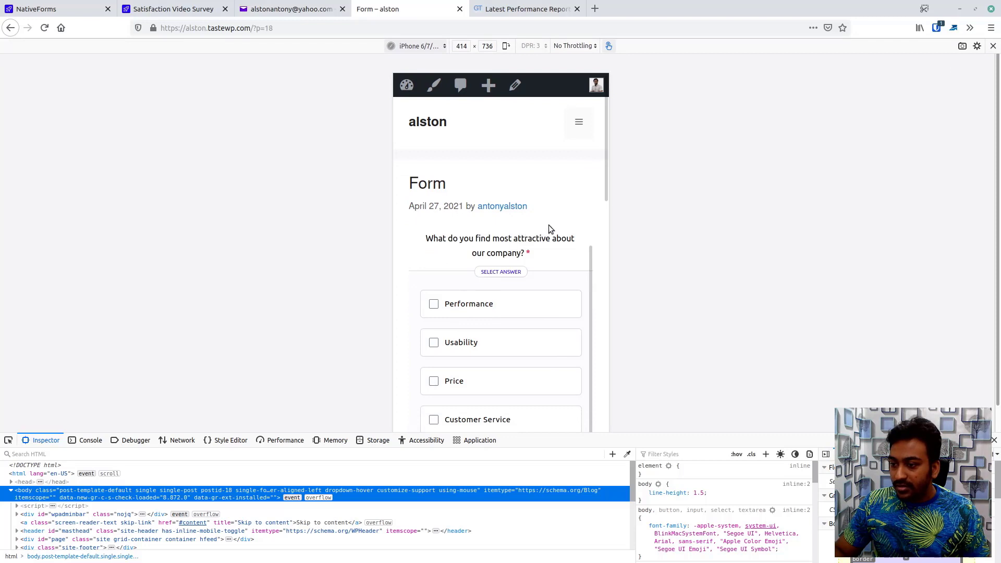
Answer the first two survey questions in the mobile preview with Uniqueness and Neither satisfied nor dissatisfied, and close the developer tools and device simulation.
scroll(589, 227, "down", 5)
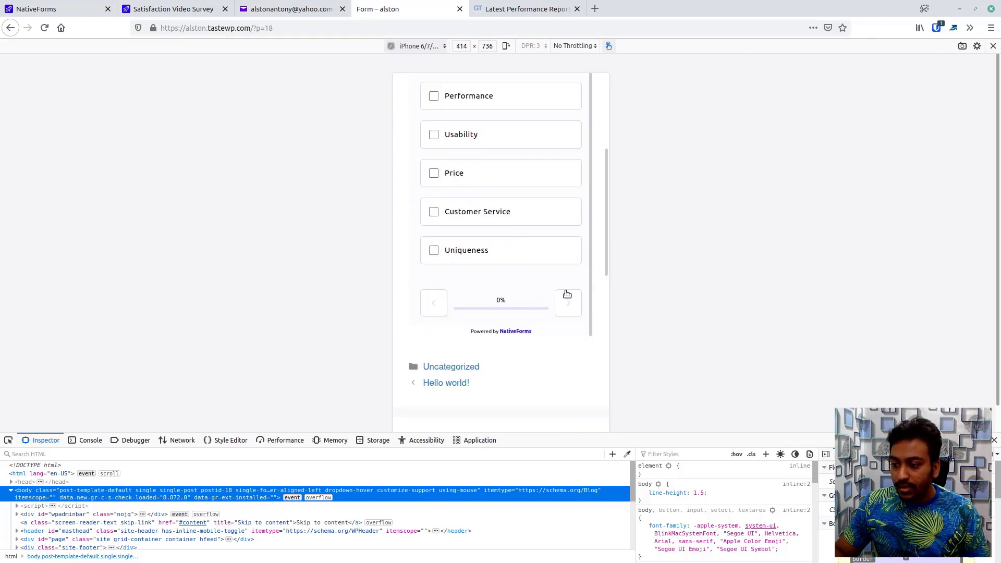
left_click(477, 253)
left_click(571, 300)
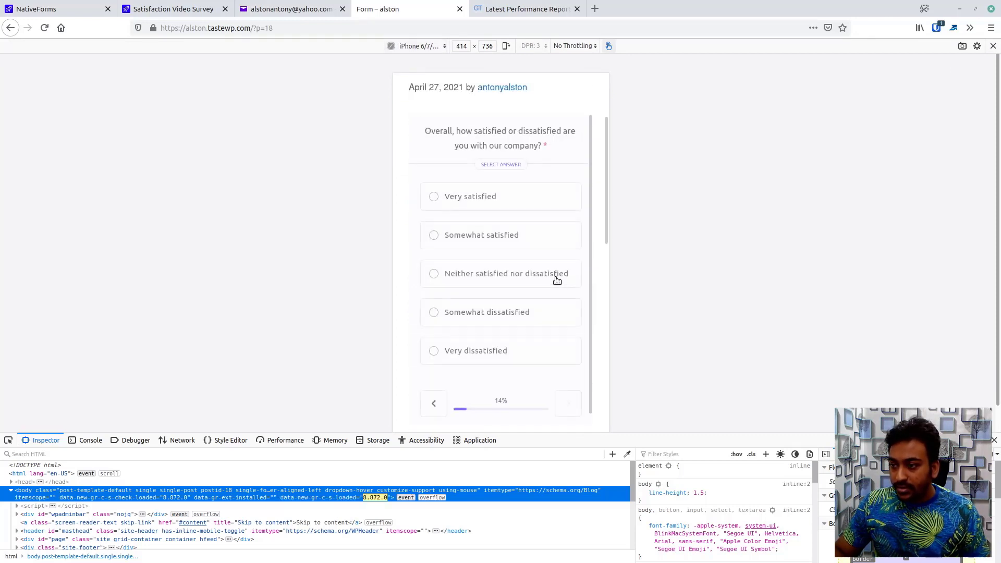
left_click(557, 281)
left_click(575, 390)
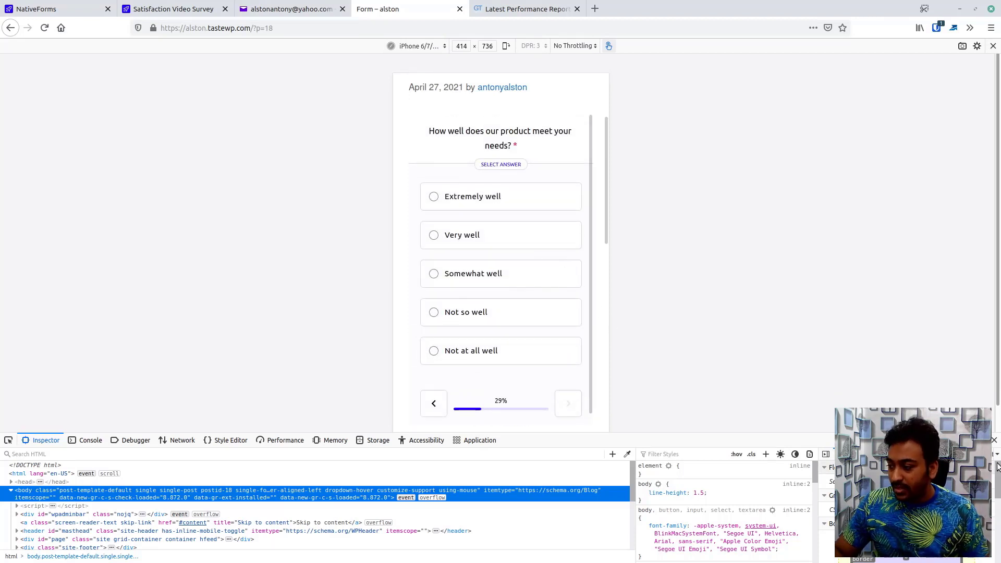
left_click(994, 440)
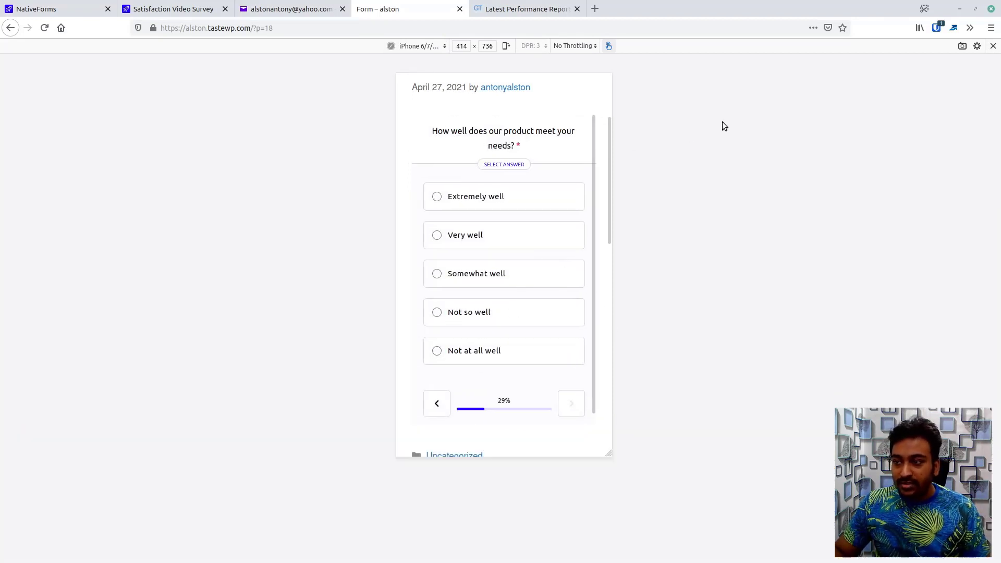
left_click(993, 46)
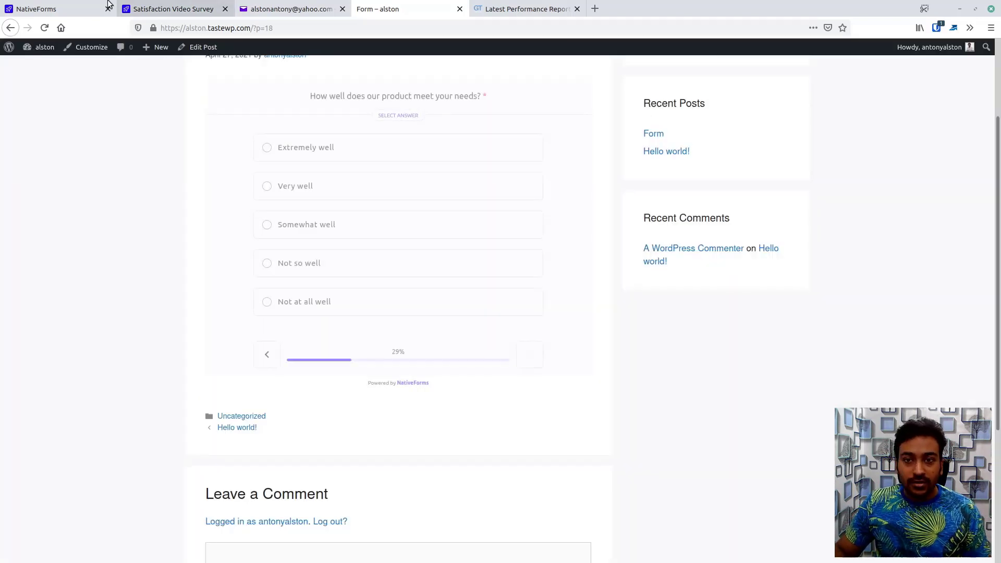
left_click(52, 9)
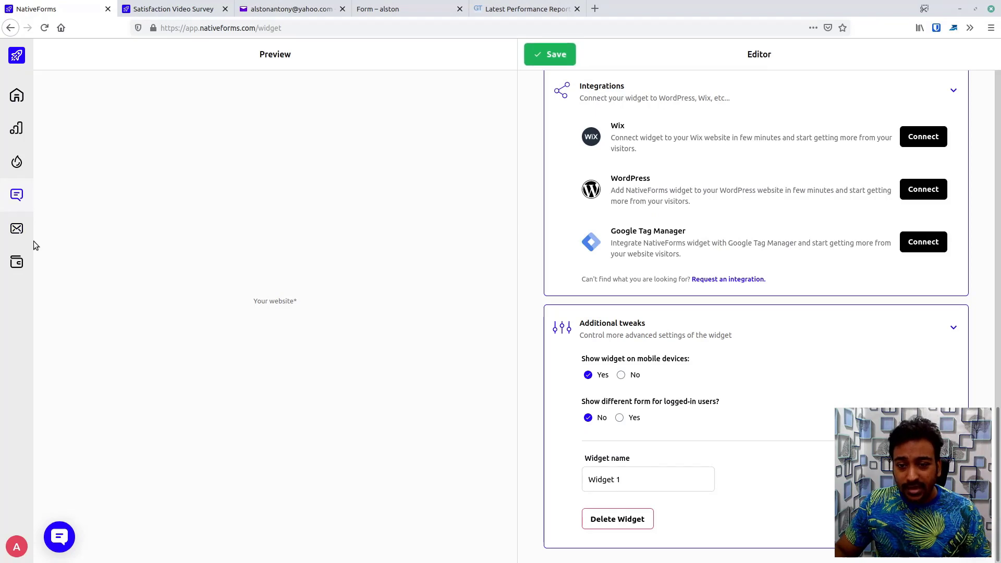
left_click(17, 232)
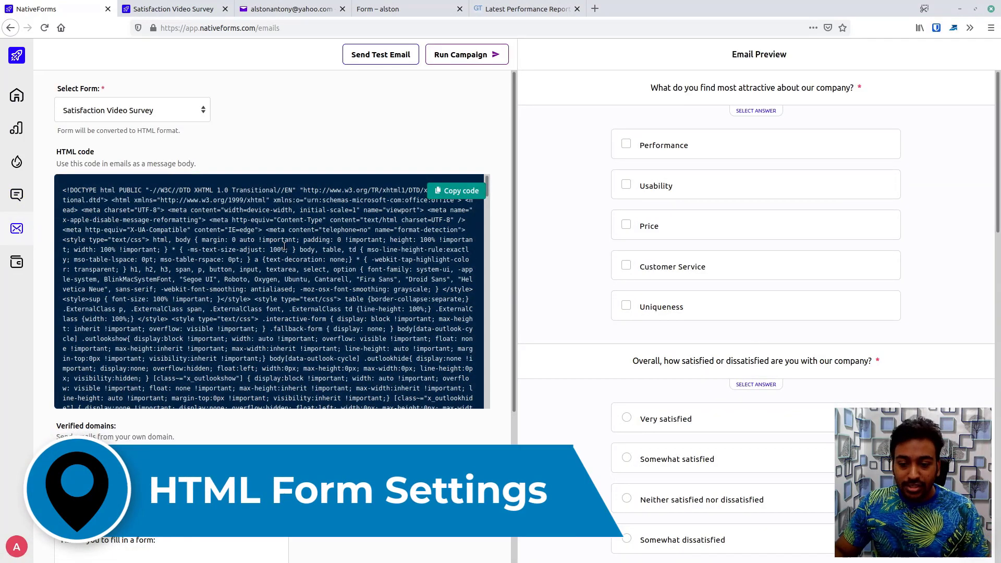
scroll(284, 246, "down", 1)
scroll(303, 443, "down", 1)
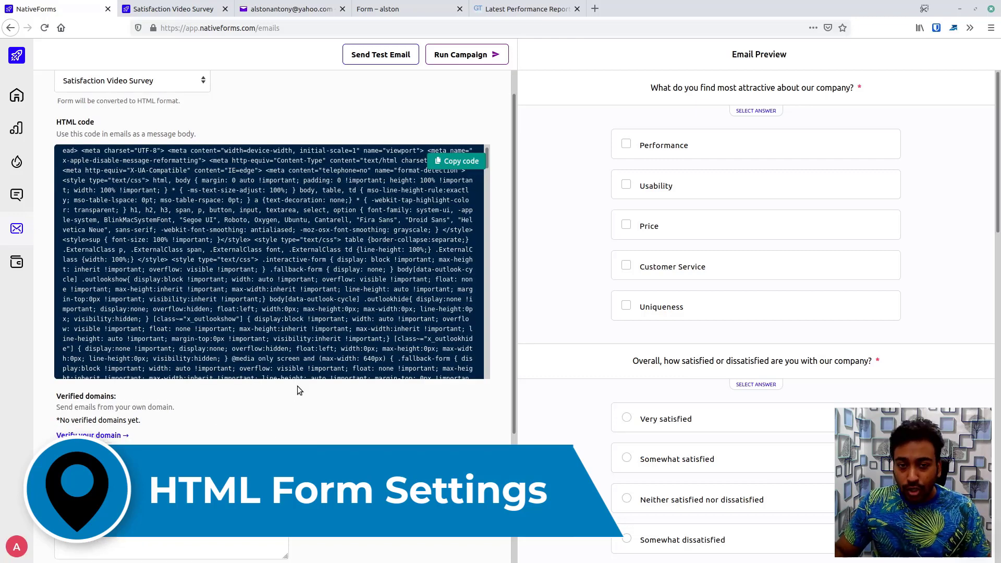
scroll(275, 394, "down", 3)
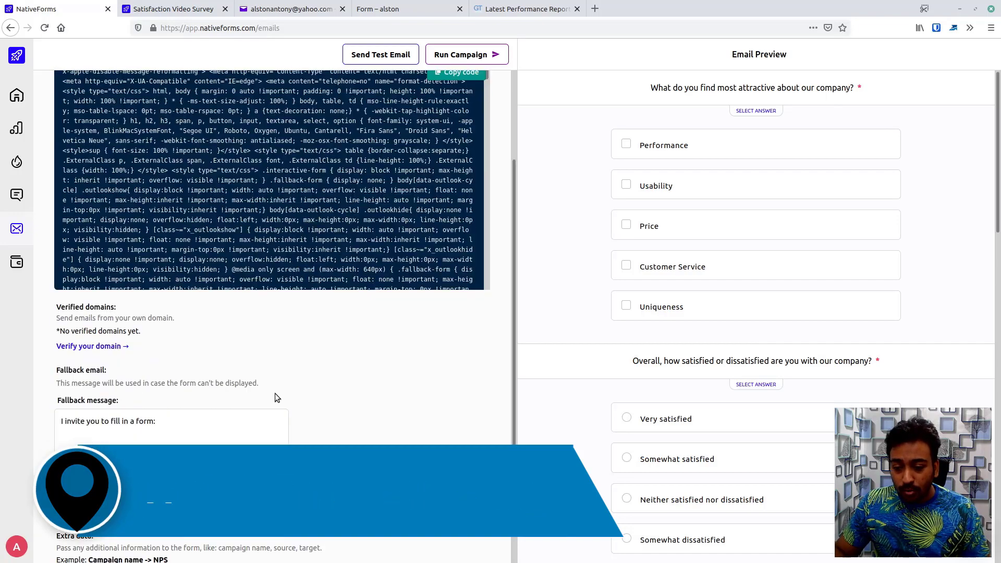
scroll(231, 415, "down", 2)
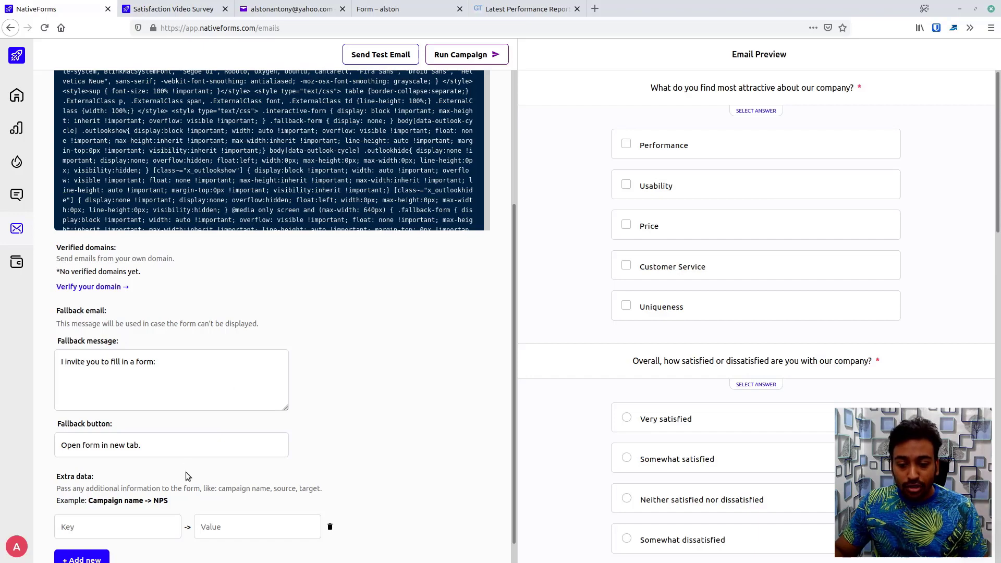
scroll(190, 521, "down", 1)
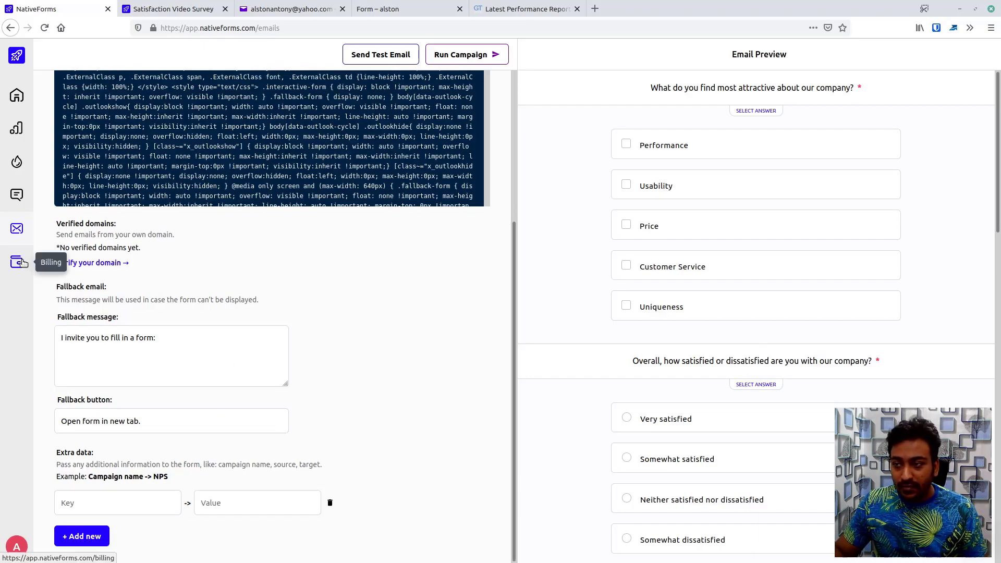
scroll(377, 218, "up", 5)
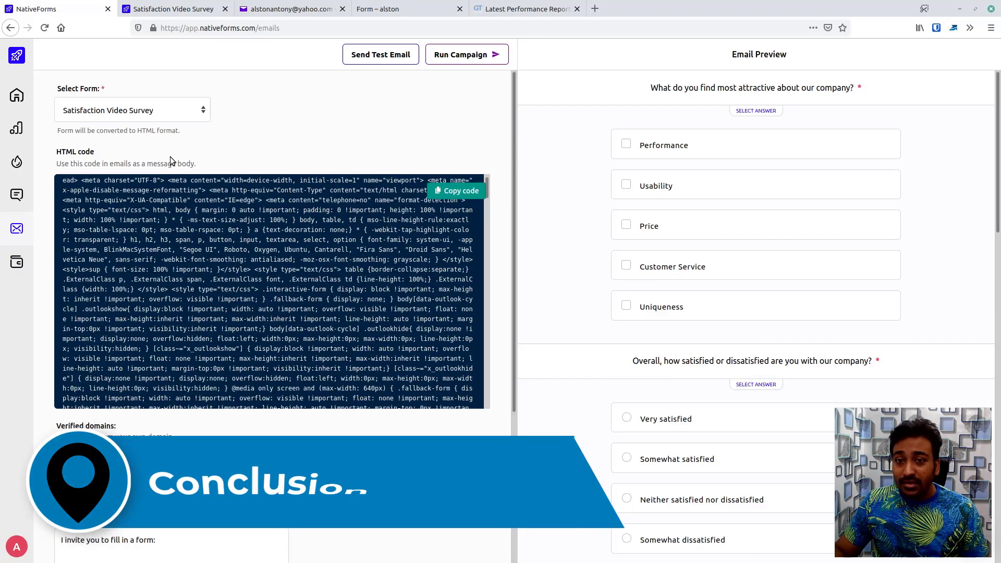
left_click(17, 96)
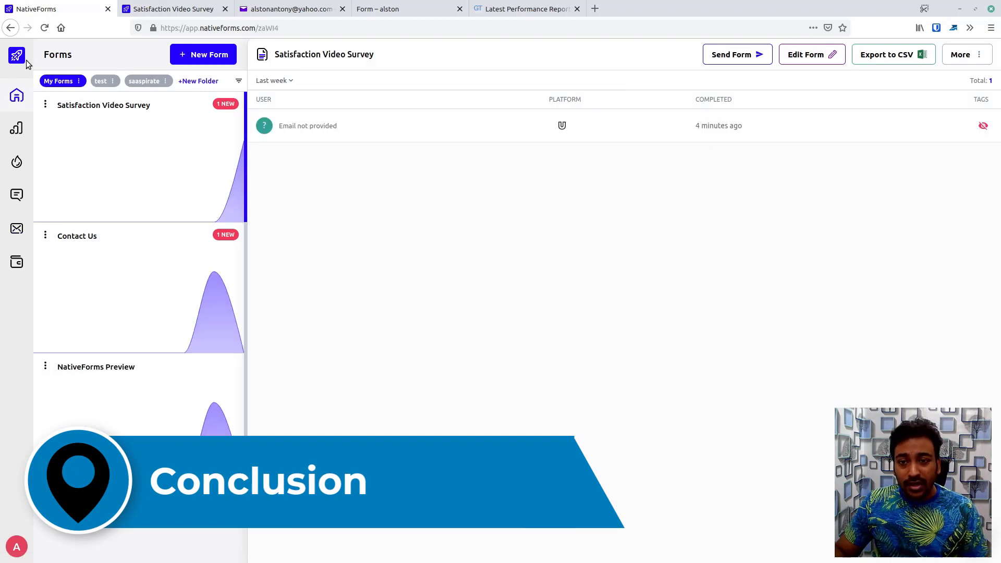